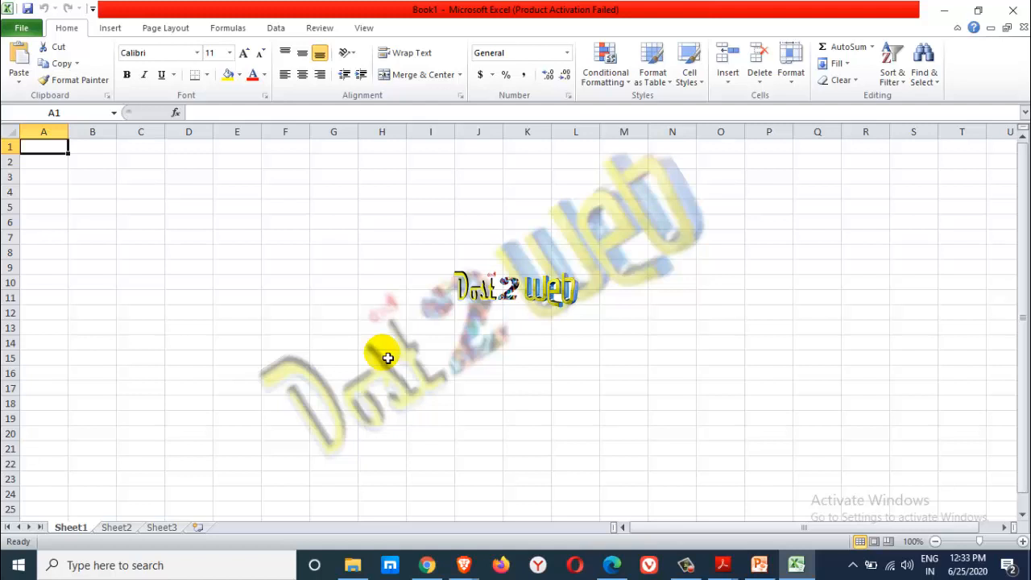
- Enter the headings "Sl" in A1 and "Oder ID" in B1
type("Sl")
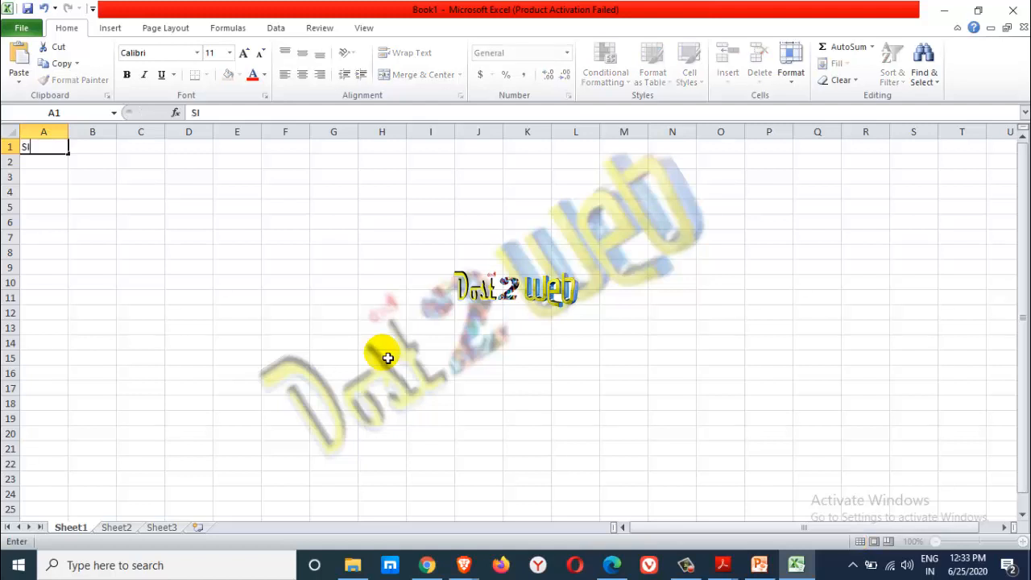
key("Tab")
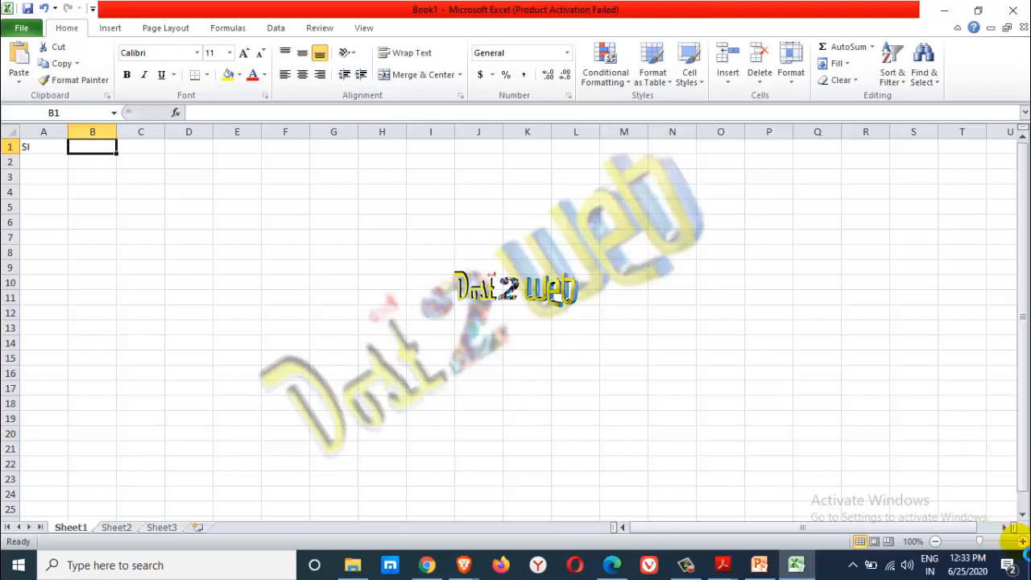
left_click(1022, 542)
left_click(1022, 541)
left_click(1022, 541)
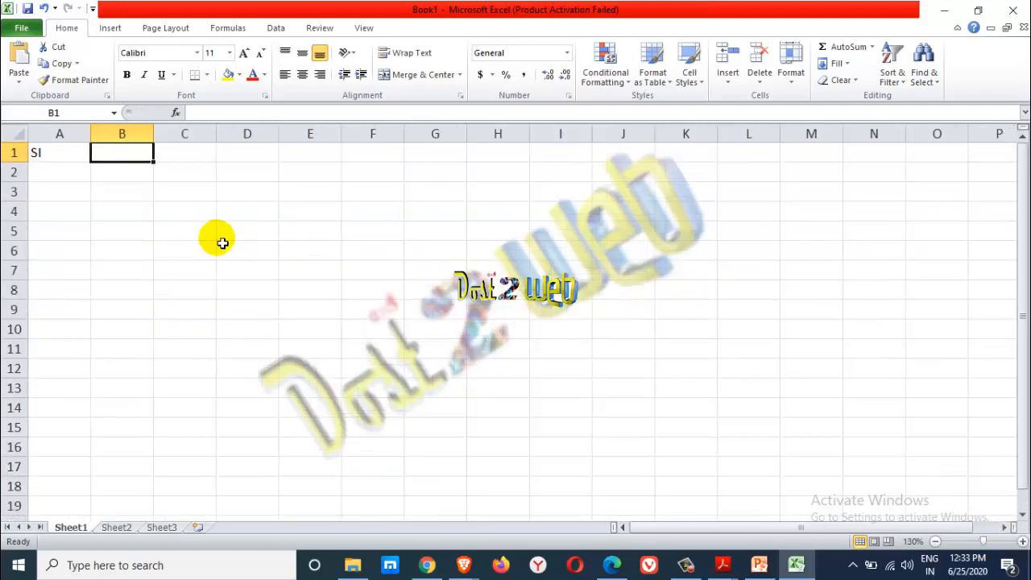
left_click(1022, 541)
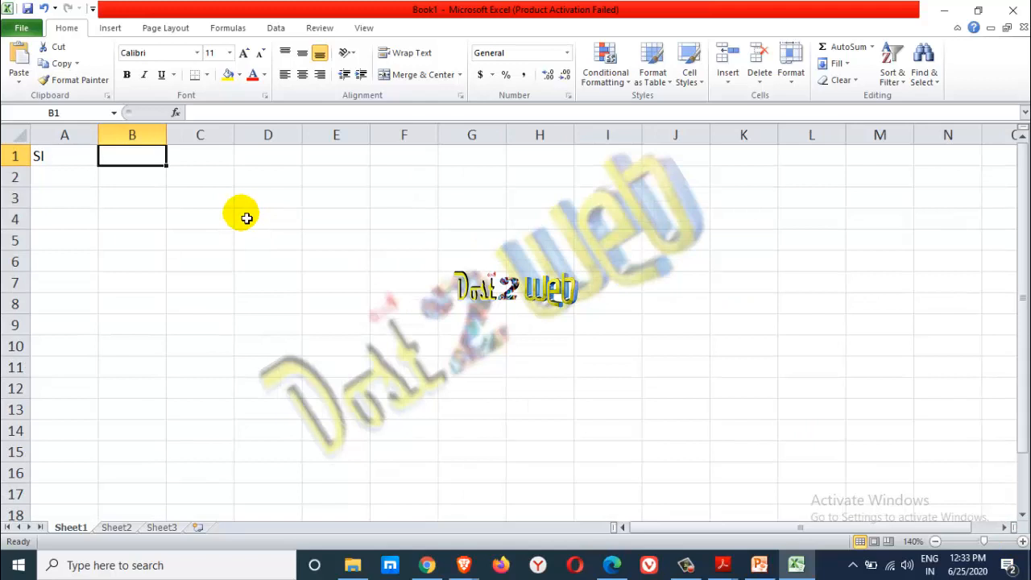
type("Oder")
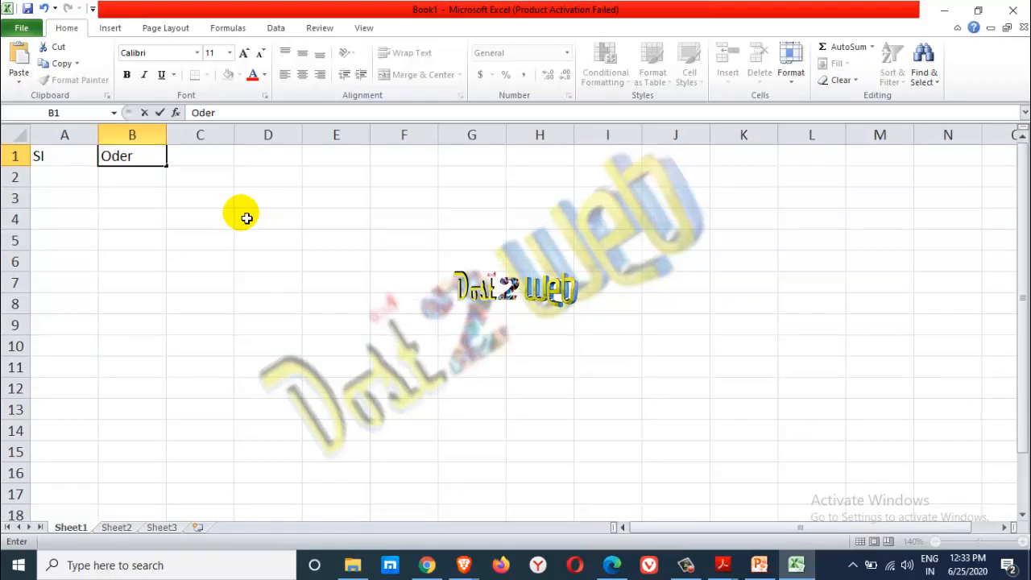
key("BackSpace")
key("BackSpace")
type("der ID")
key("Tab")
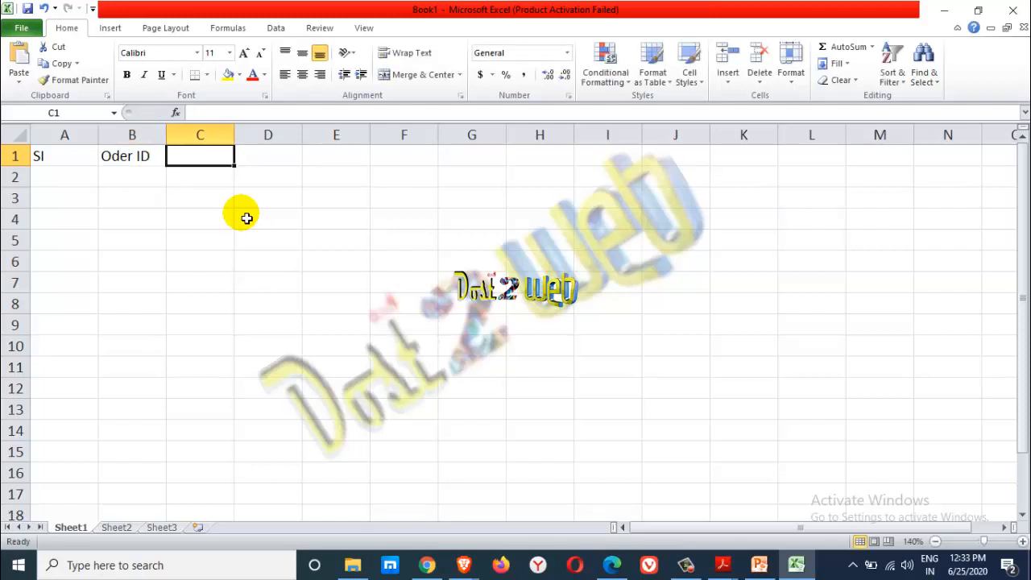
- Enter the headings "Orderdate" in C1 and "Order Priority" in D1
type("Ord")
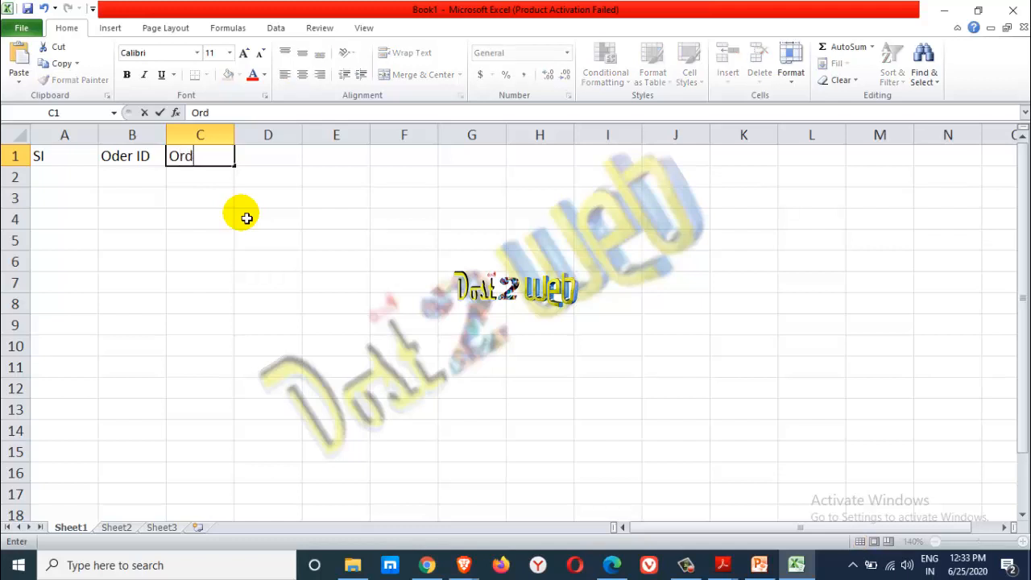
type("erdate")
key("Tab")
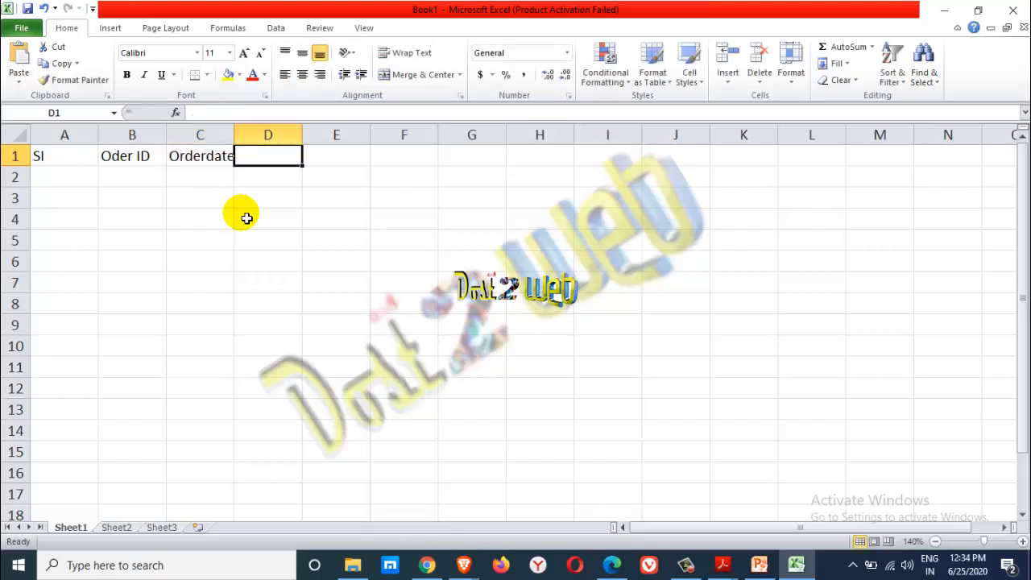
type("Order")
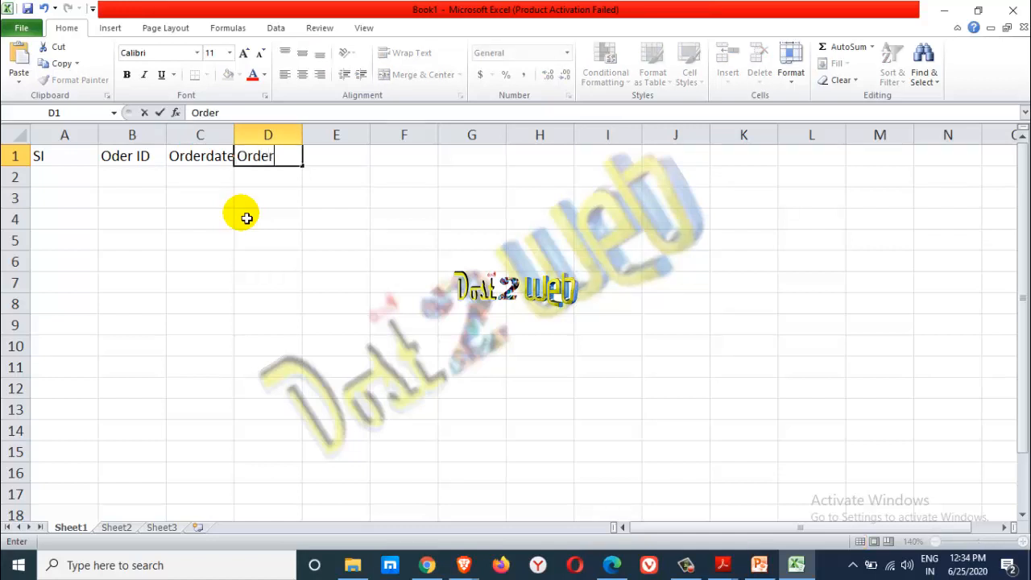
type(" Priority")
key("Tab")
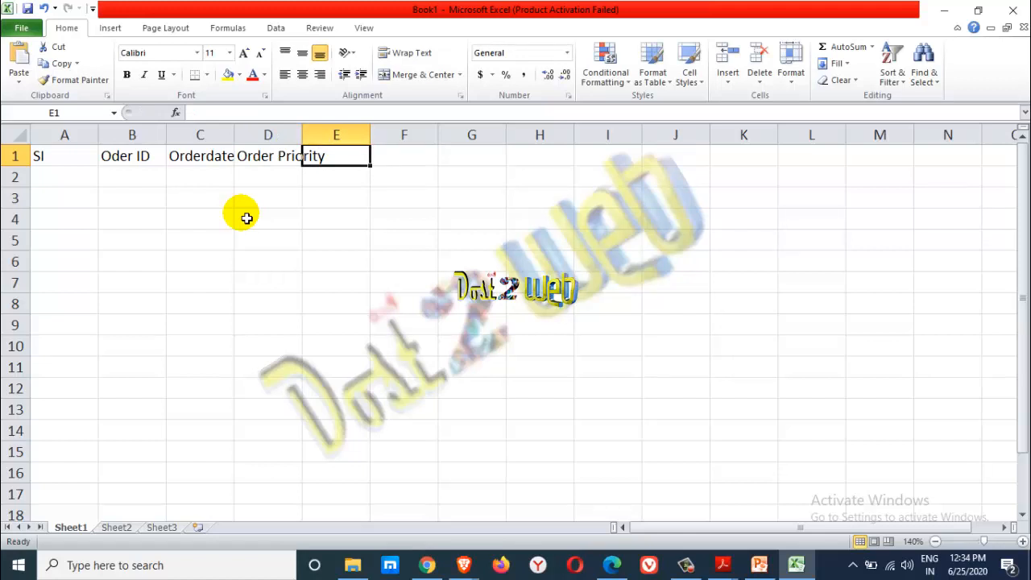
- Enter the headings "City", "State" and "Region" in cells E1 to G1
type("City")
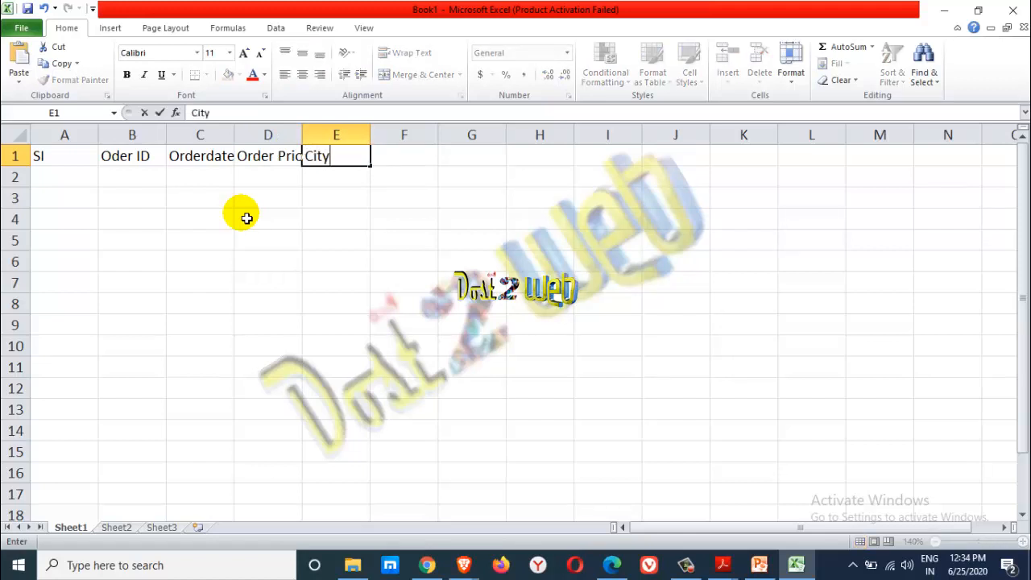
key("Tab")
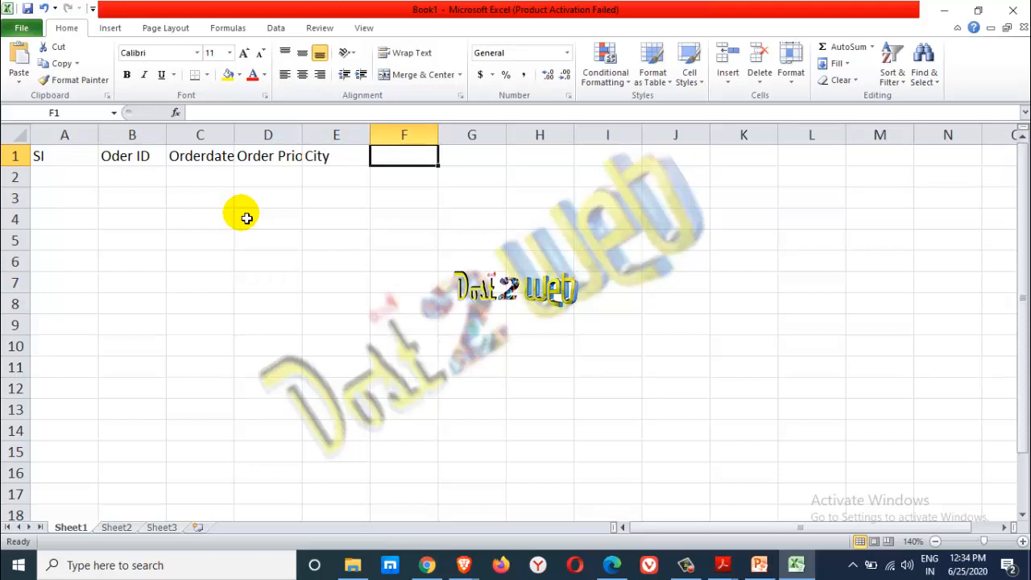
type("State")
key("Tab")
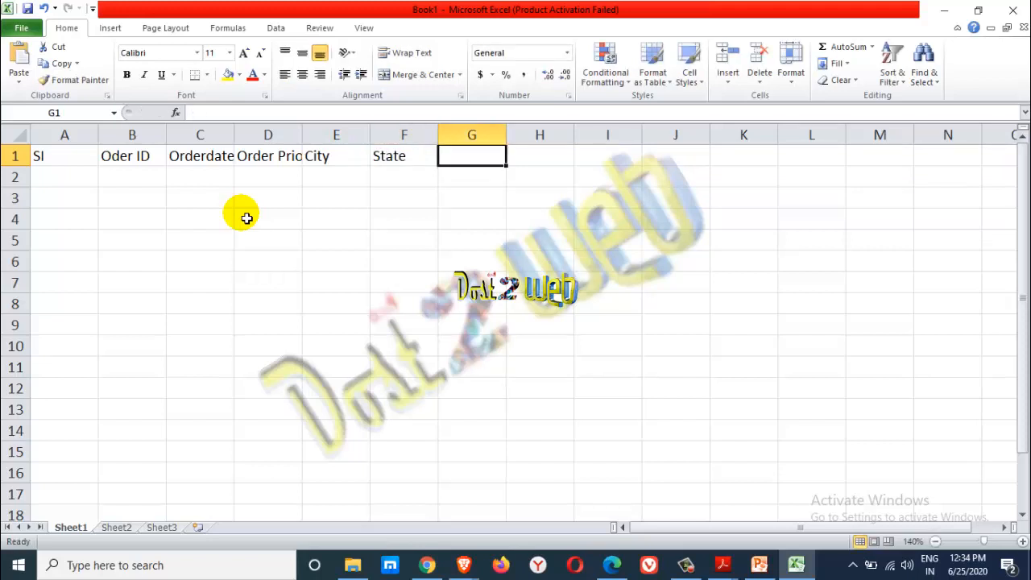
type("Region")
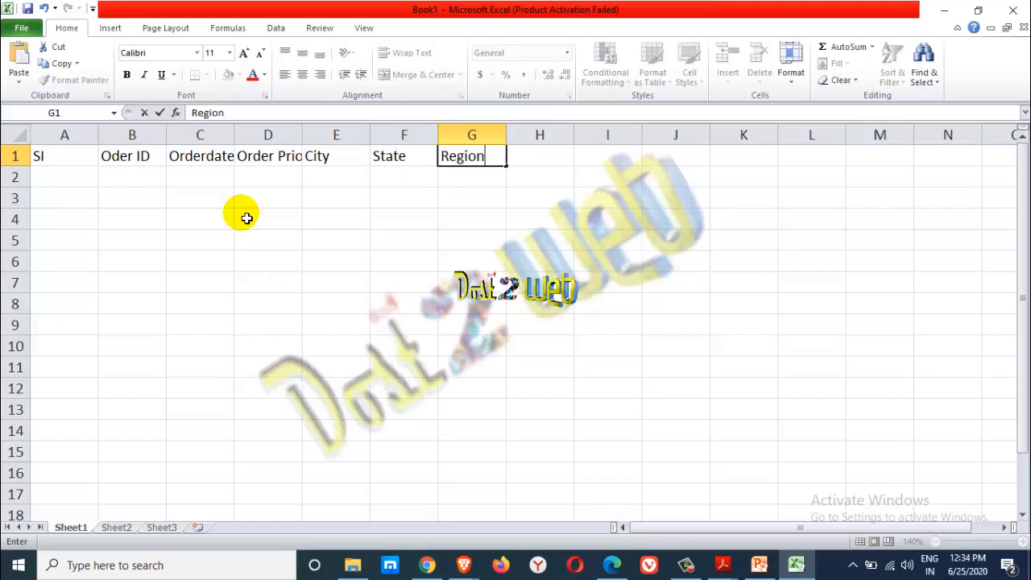
key("Tab")
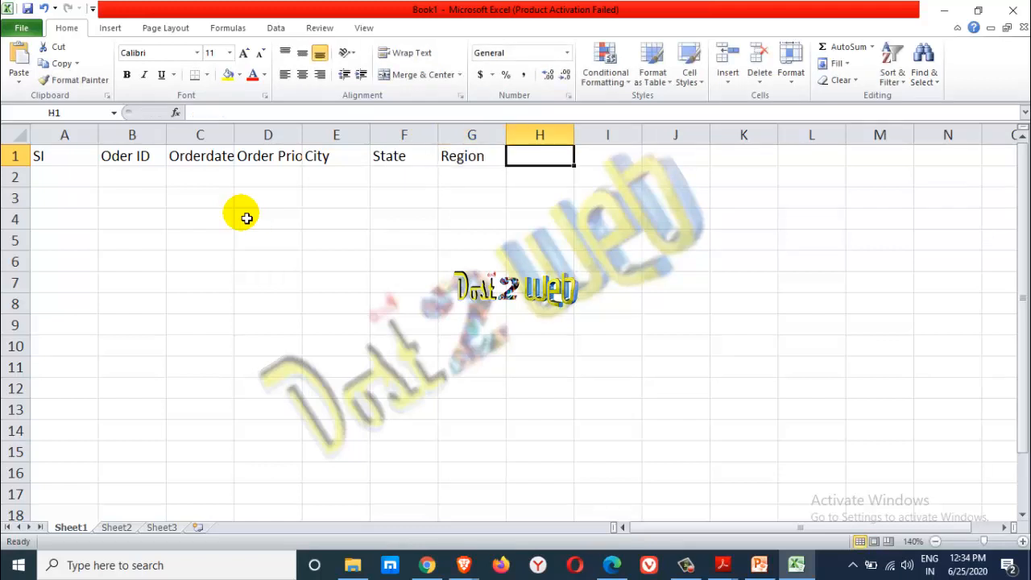
- Enter the headings "Product Category", "Sales" and "Unit Prince" in cells H1 to J1
type("Pro")
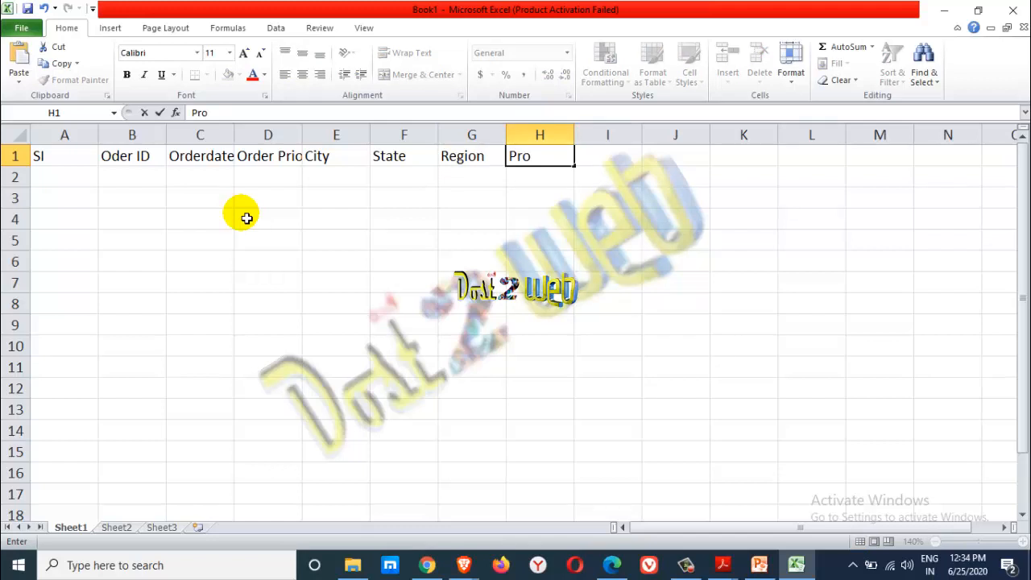
type("duct Category")
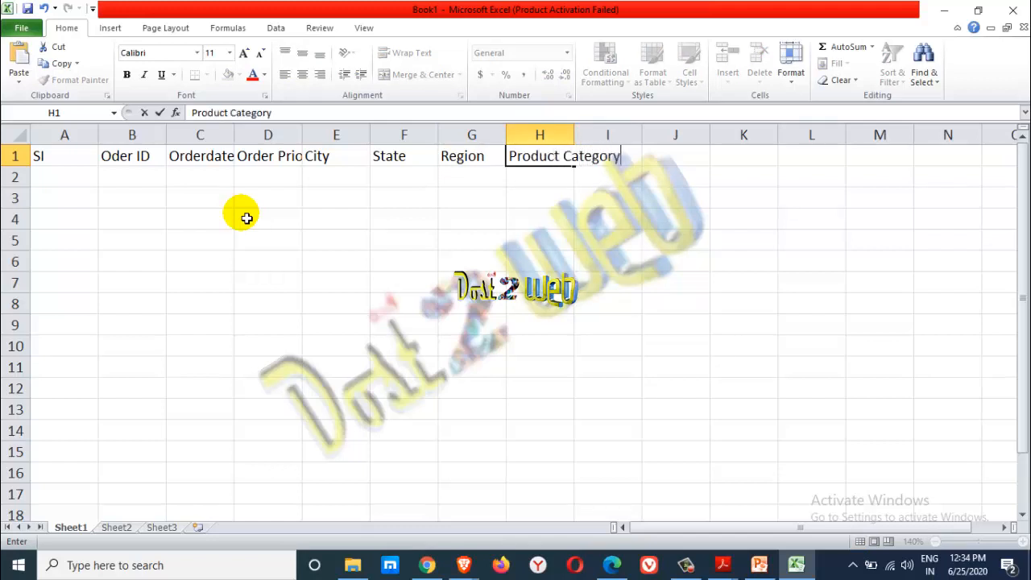
key("Tab")
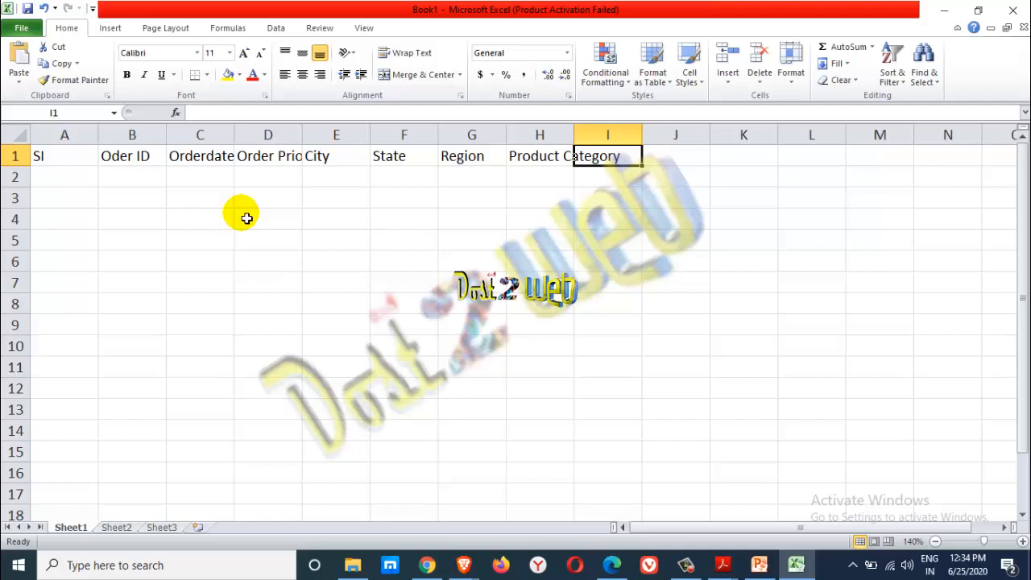
type("Sales")
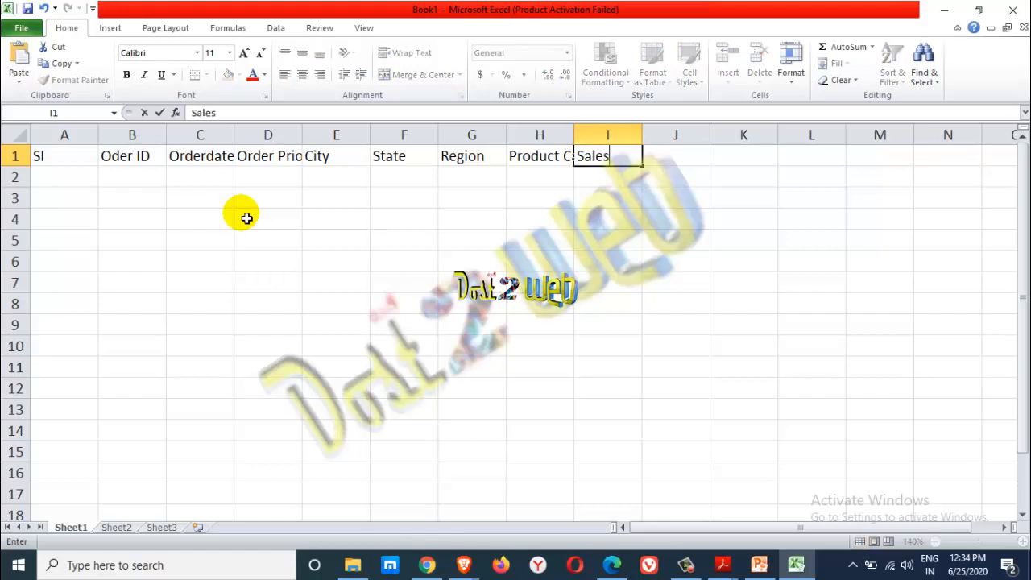
key("Tab")
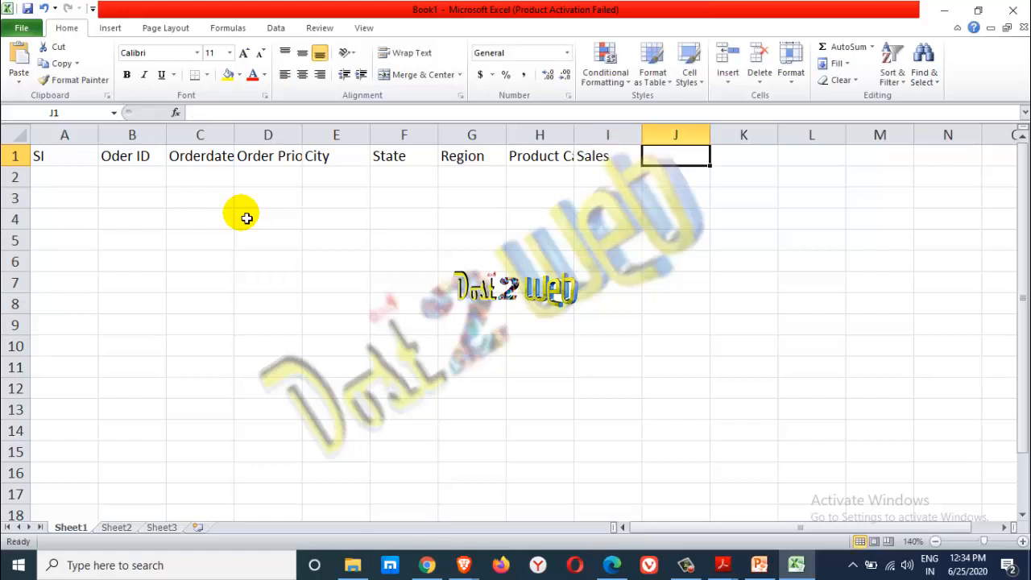
type("Unit ")
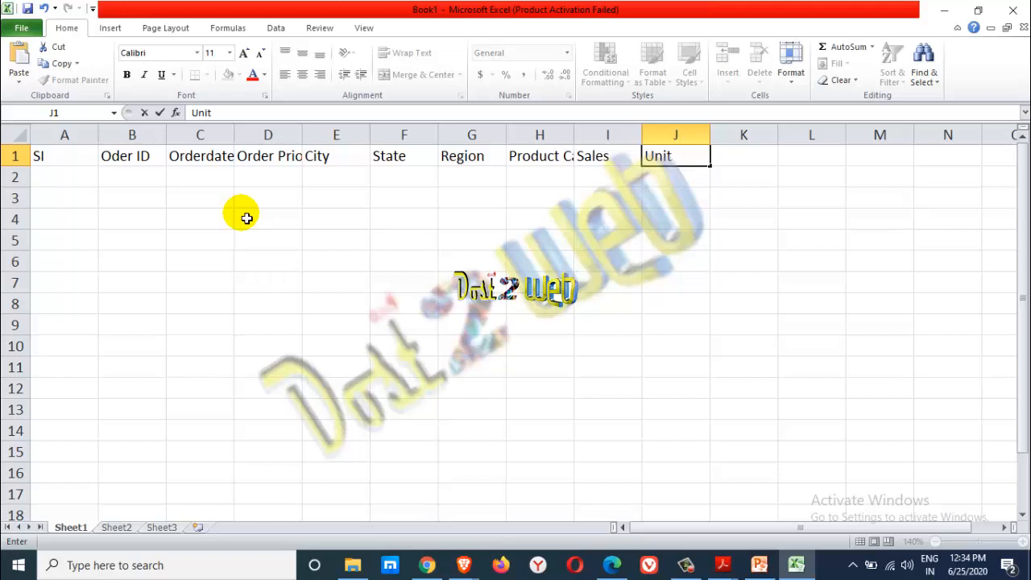
type("Prince")
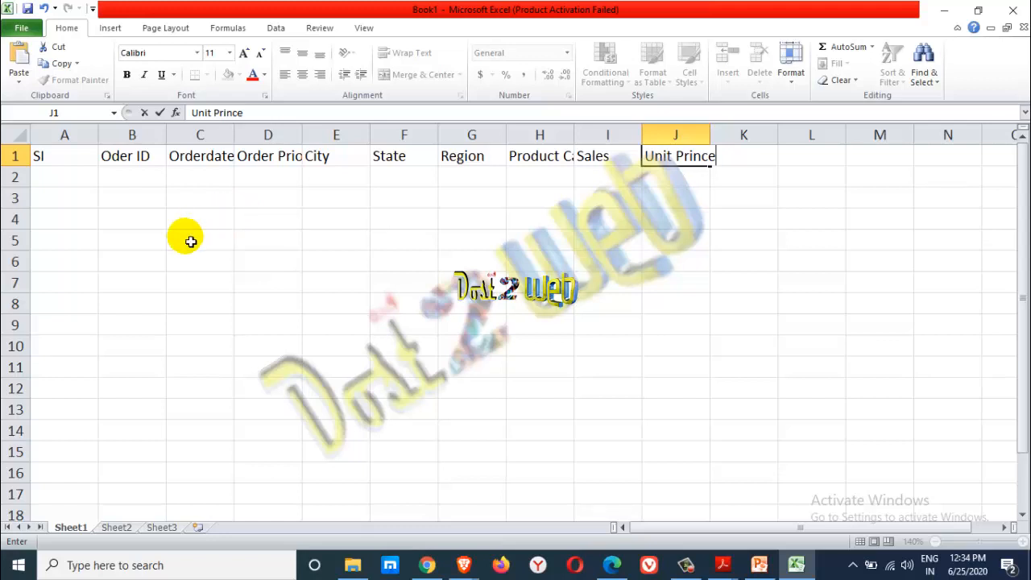
left_click(343, 293)
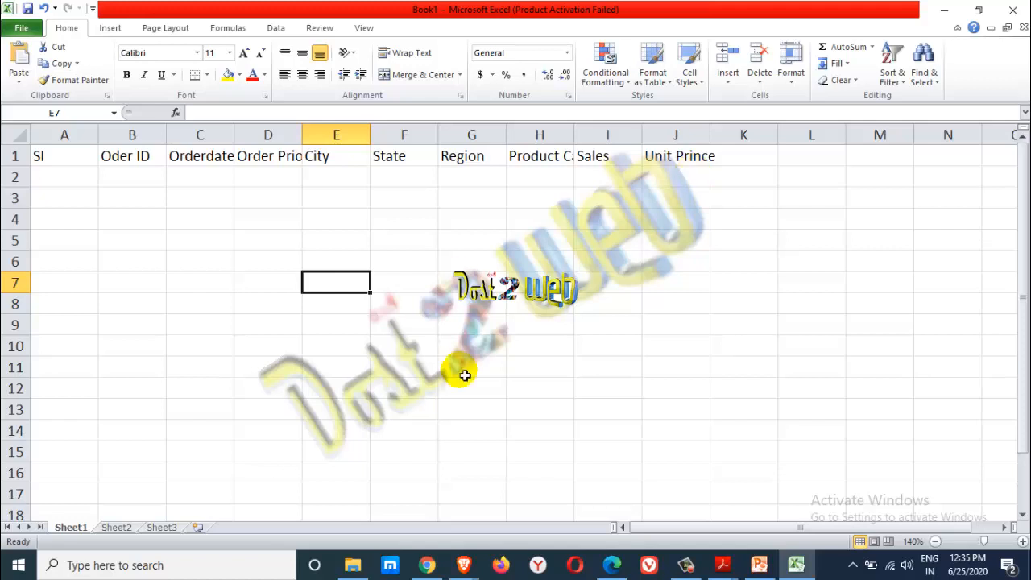
- Auto-fit column J to its heading and enter the heading "Total Price" in K1
double_click(716, 143)
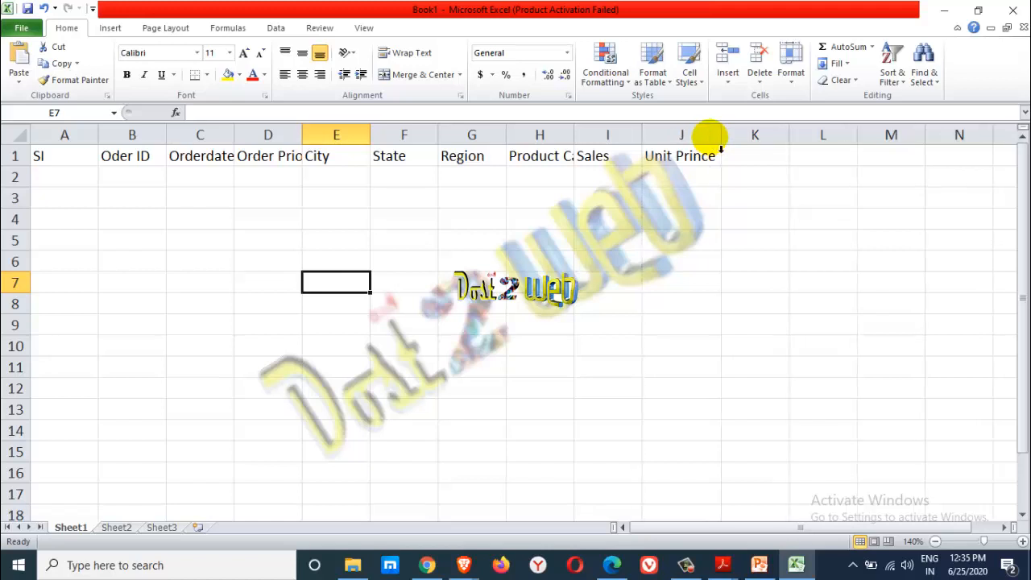
left_click(752, 156)
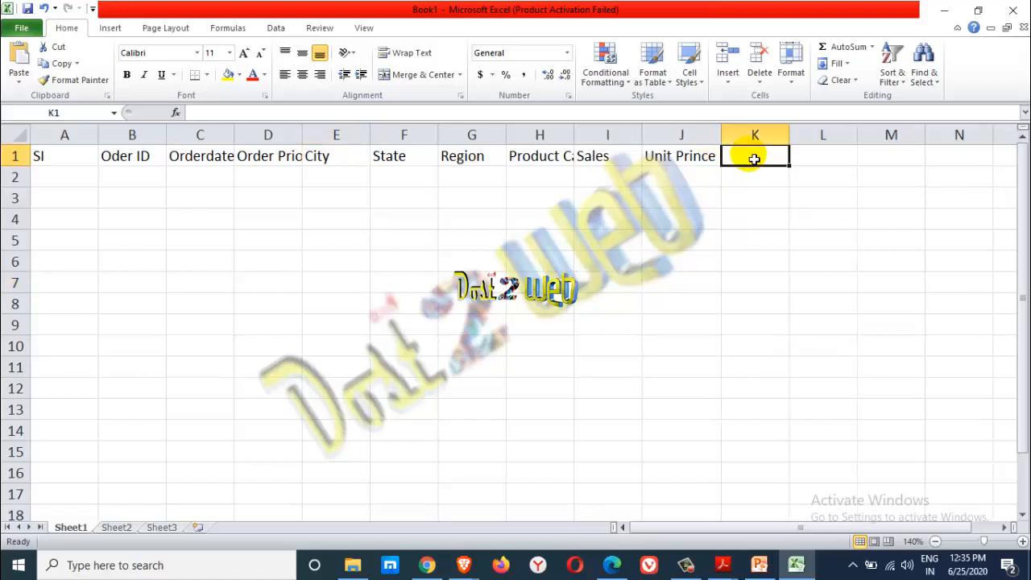
type("Total P")
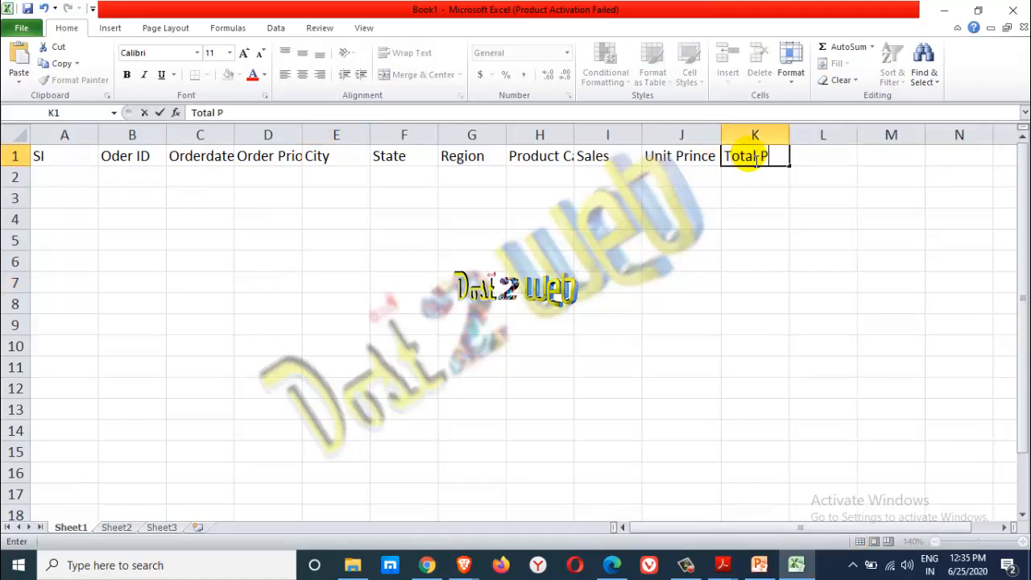
type("rice")
key("Return")
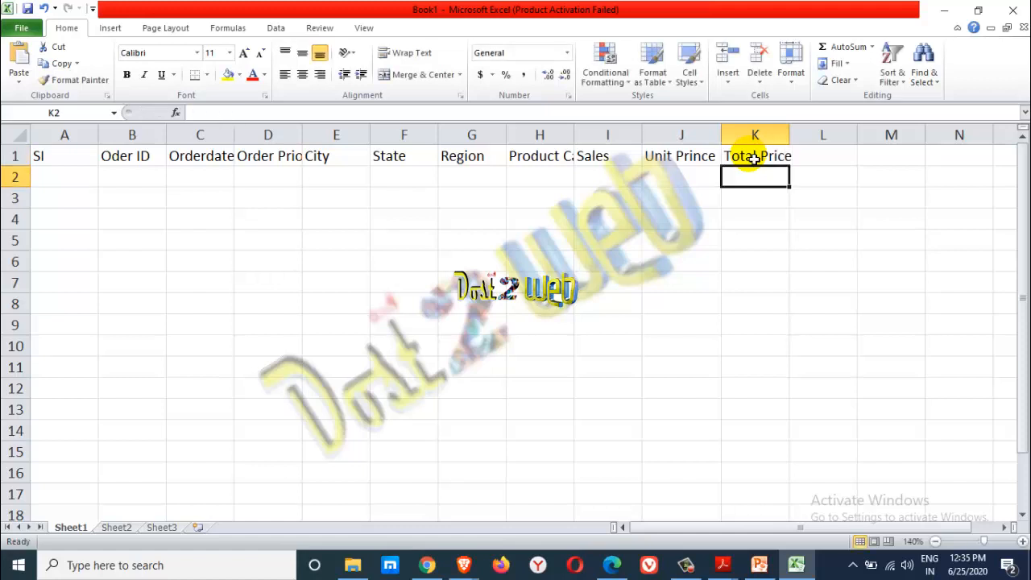
- Make the headings in A1:K1 bold and auto-fit columns A, C, D and H to their headings
double_click(238, 134)
double_click(309, 134)
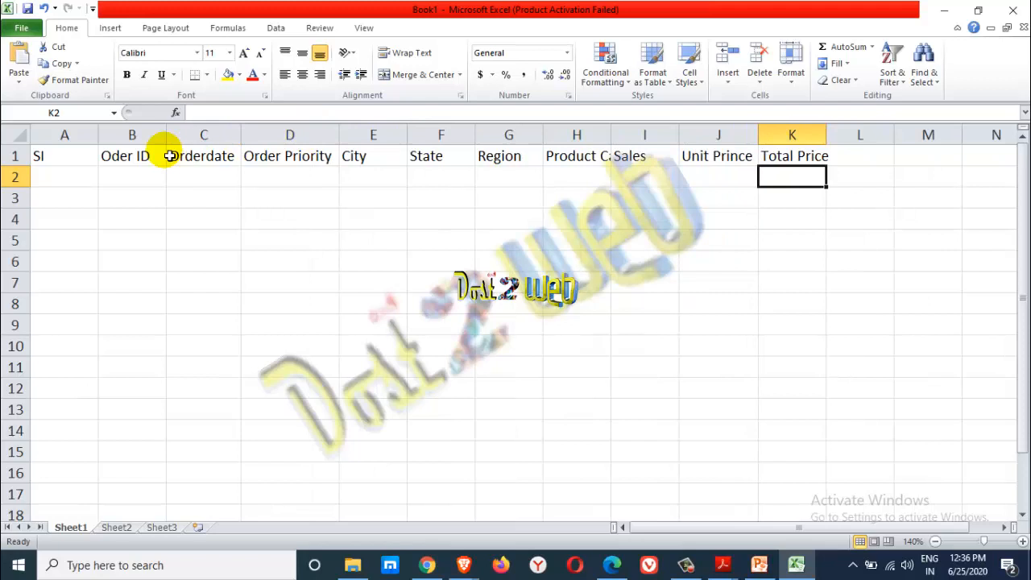
left_click(60, 163)
left_click_drag(99, 136, 759, 143)
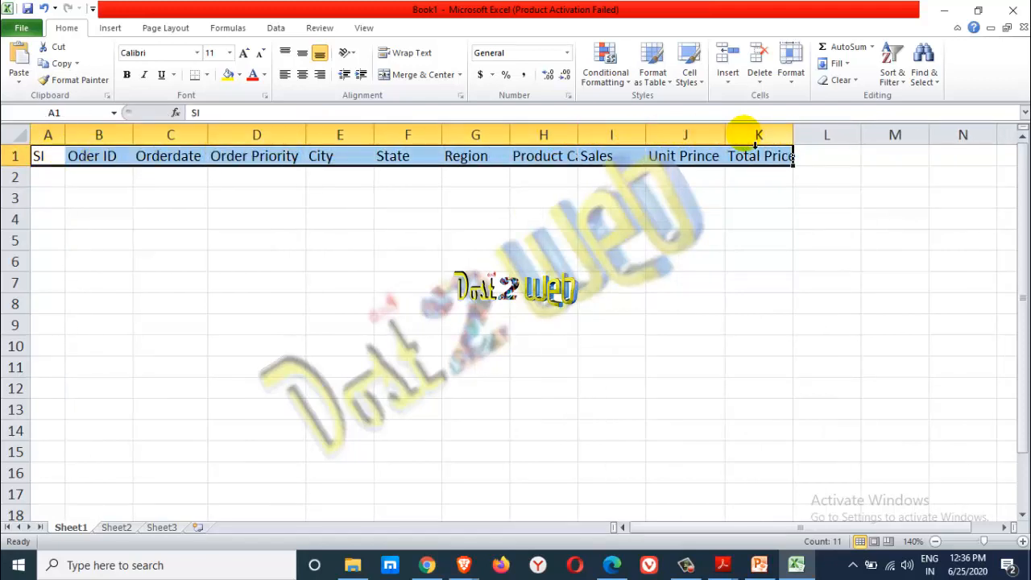
left_click(368, 236)
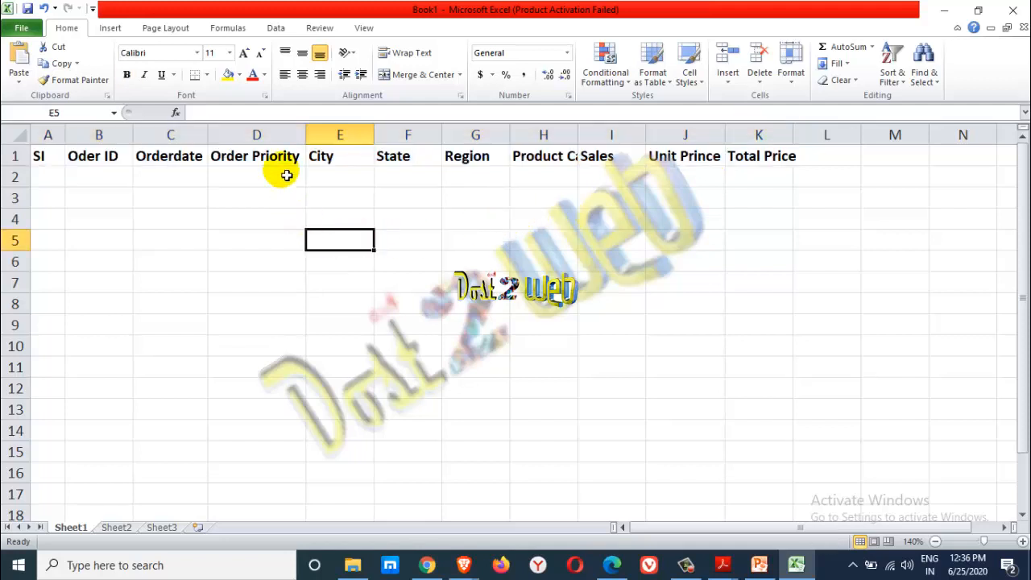
double_click(578, 134)
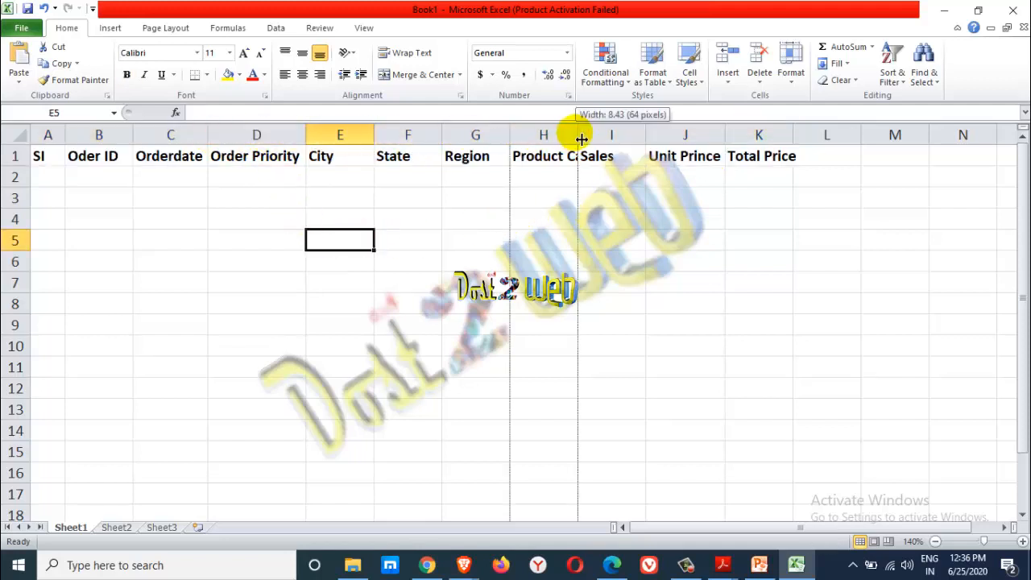
- Enter the serial numbers 1, 2 and 3 in cells A2 to A4
left_click(59, 175)
type("1")
key("Return")
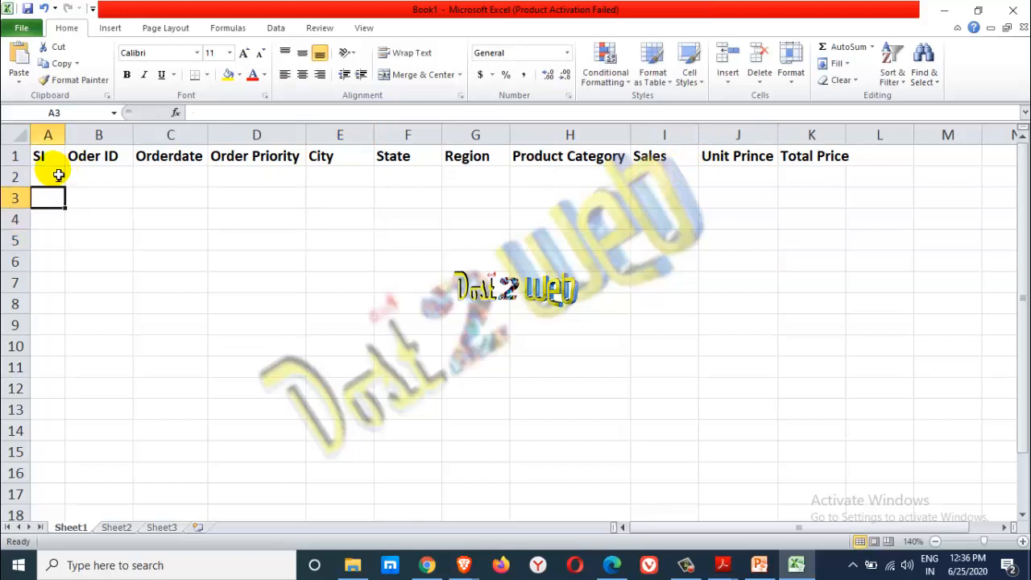
type("2")
key("Return")
type("3")
key("Return")
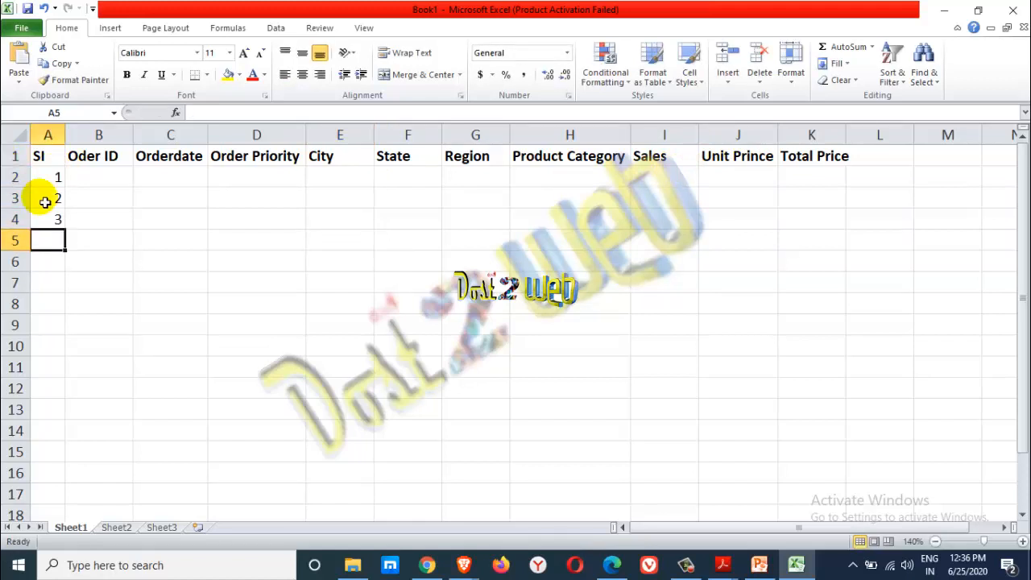
- Extend the serial numbers in column A as a series up to 10 in A11
left_click(61, 184)
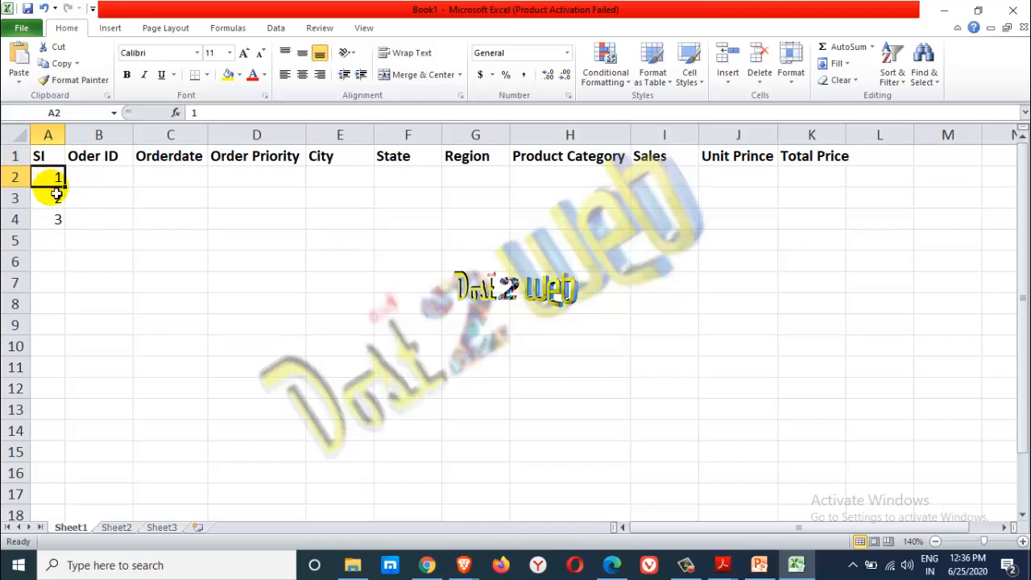
left_click_drag(57, 185, 50, 371)
left_click(114, 184)
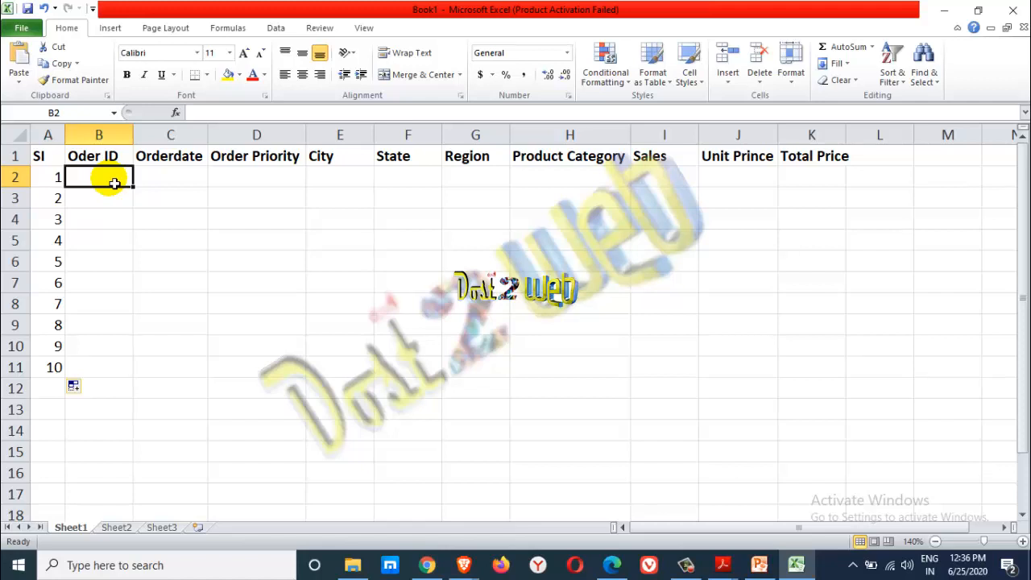
- Fill in the order IDs for the first five rows in cells B2 to B6
type("10")
key("Return")
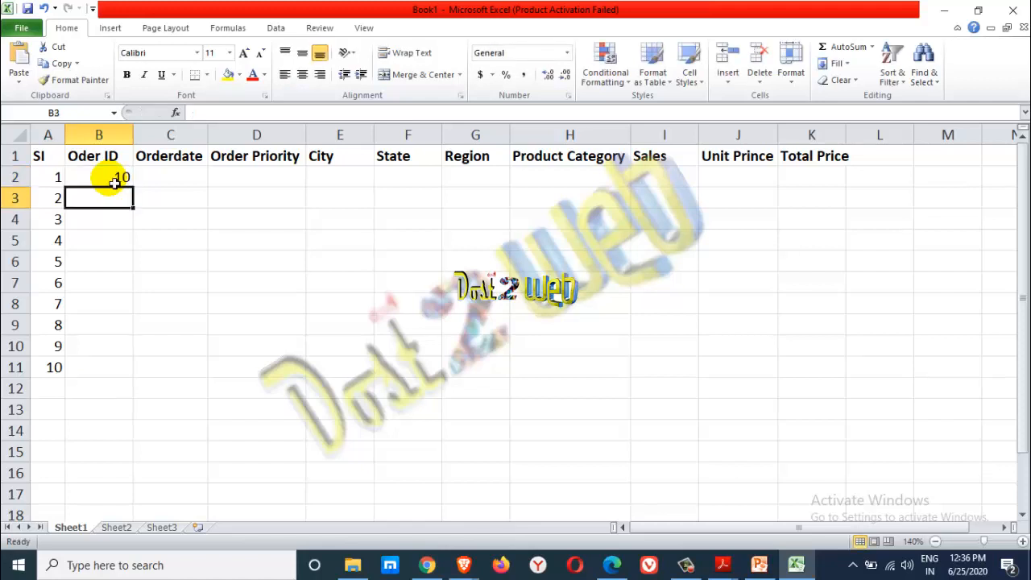
type("15")
key("Return")
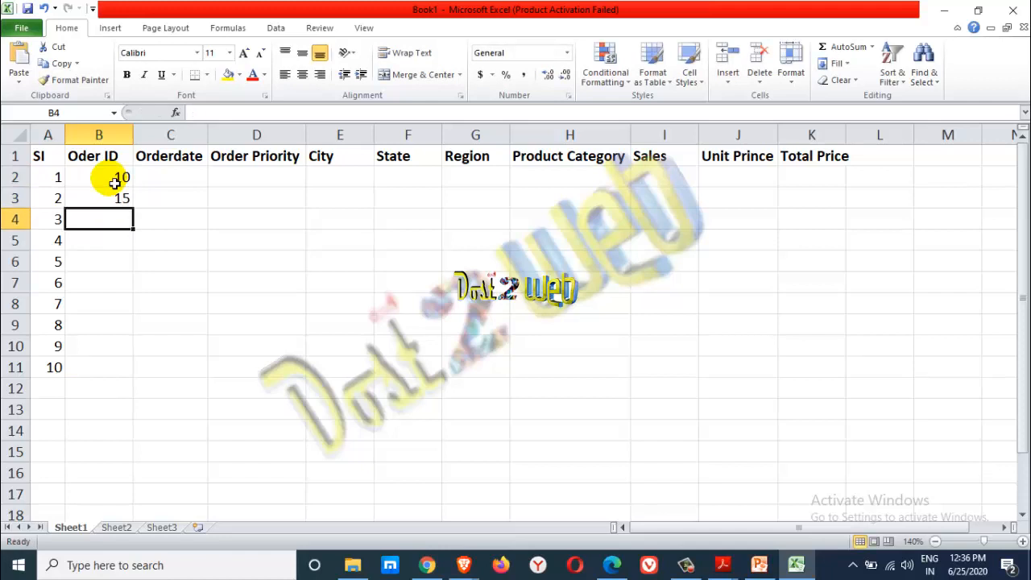
type("100")
type("99")
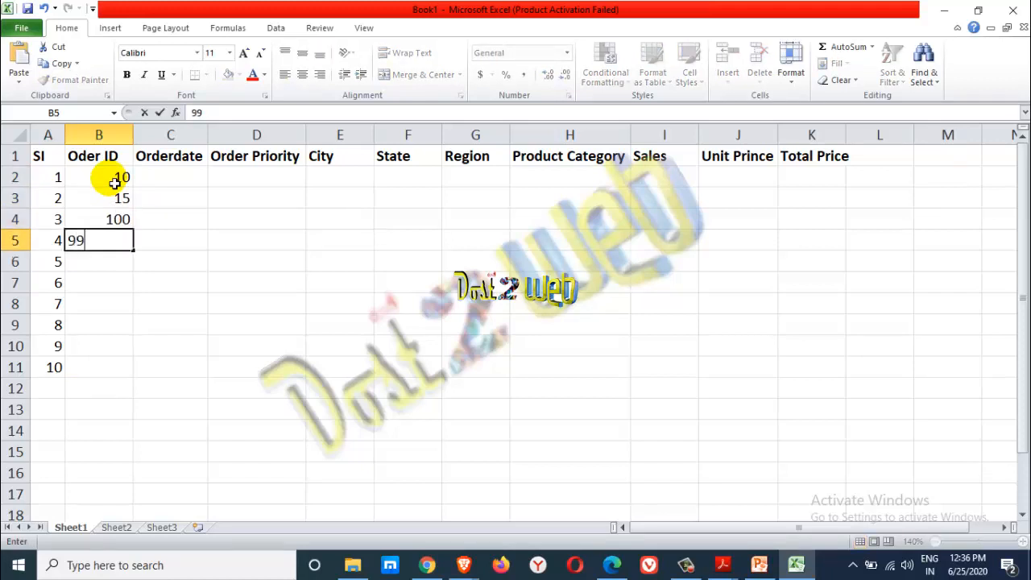
key("Return")
type("30")
key("Return")
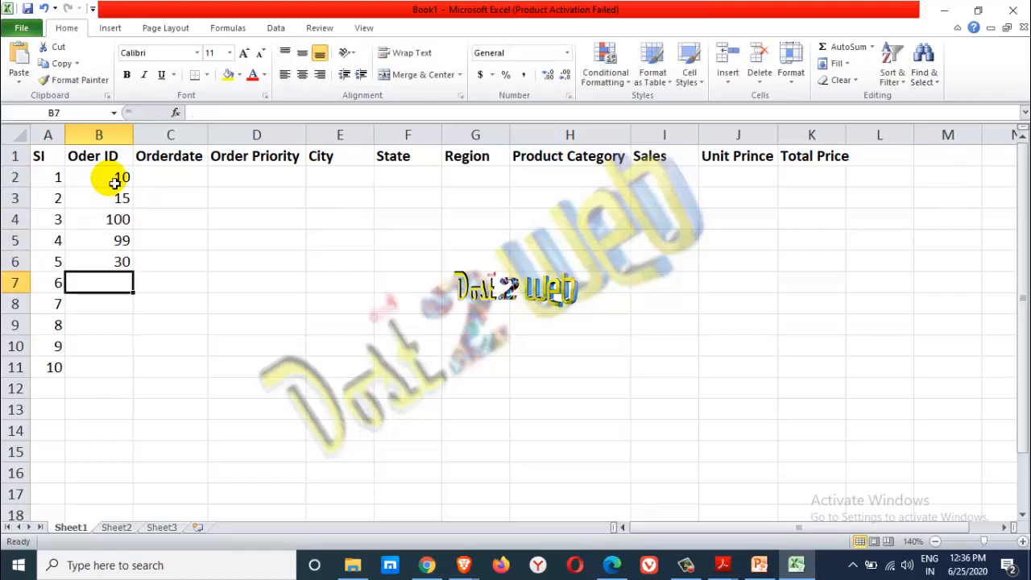
- Fill in the order IDs for the remaining five rows in cells B7 to B11
type("15")
key("Return")
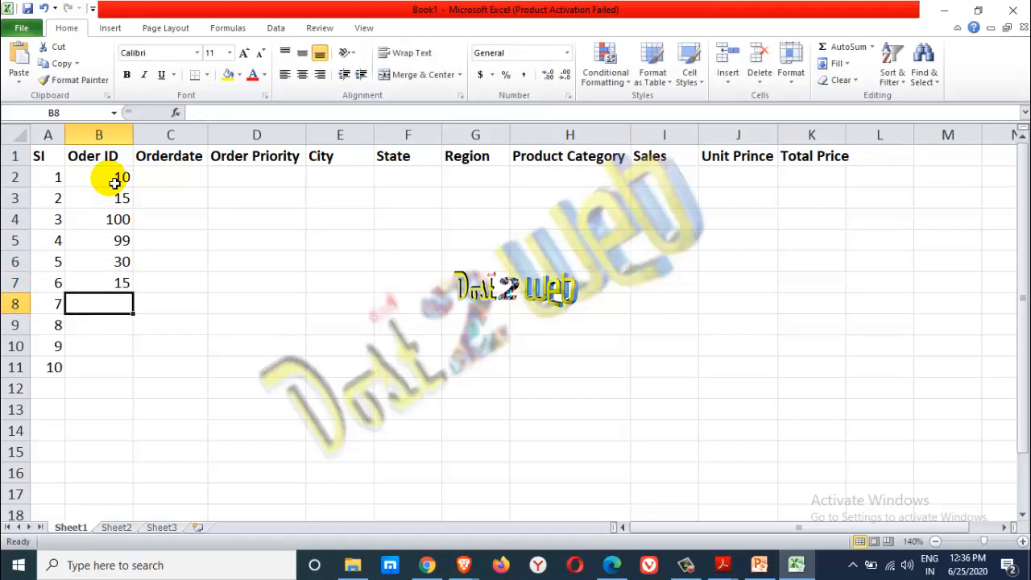
key("Up")
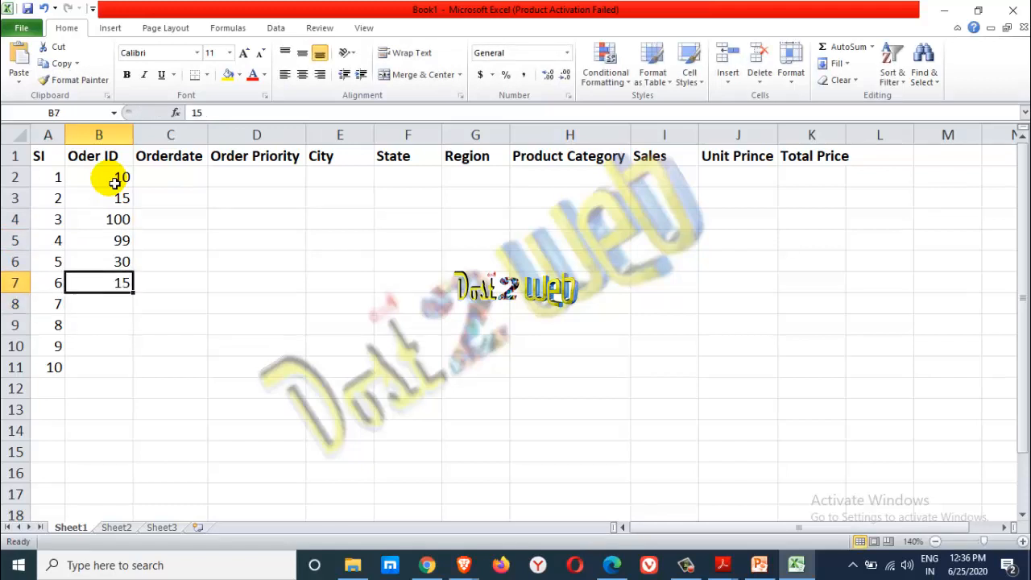
type("180")
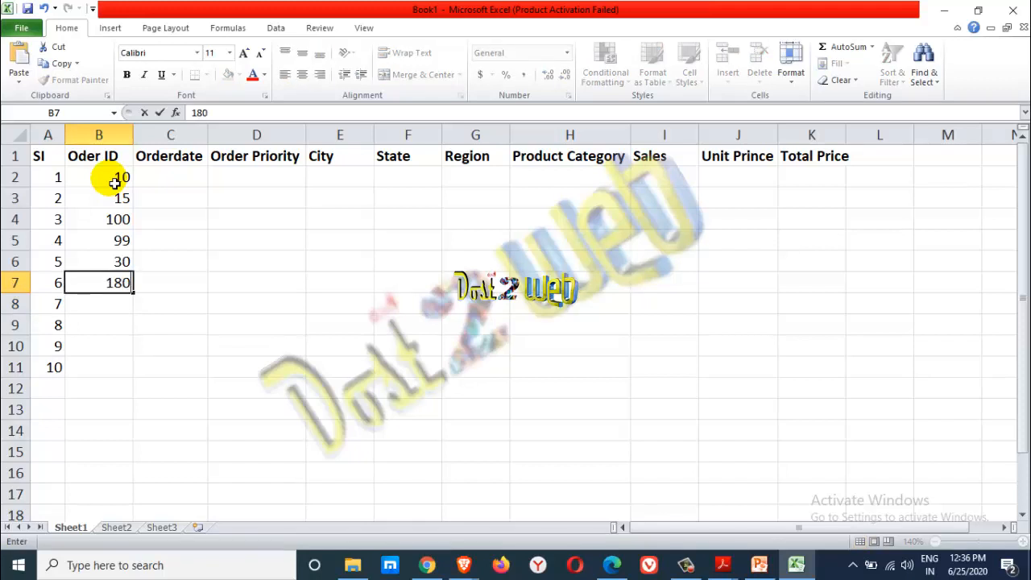
key("Return")
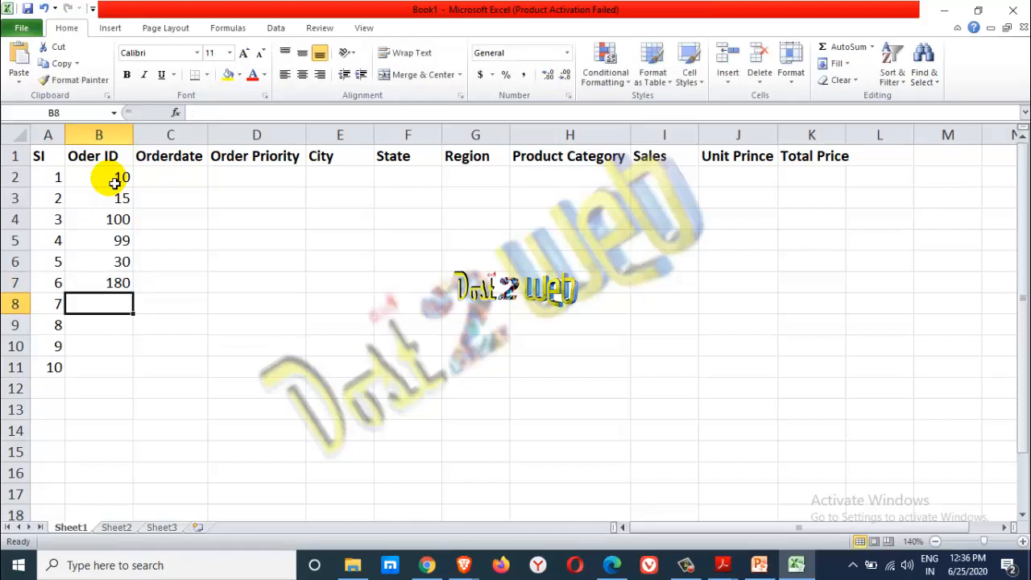
type("25")
key("Return")
type("6")
key("Return")
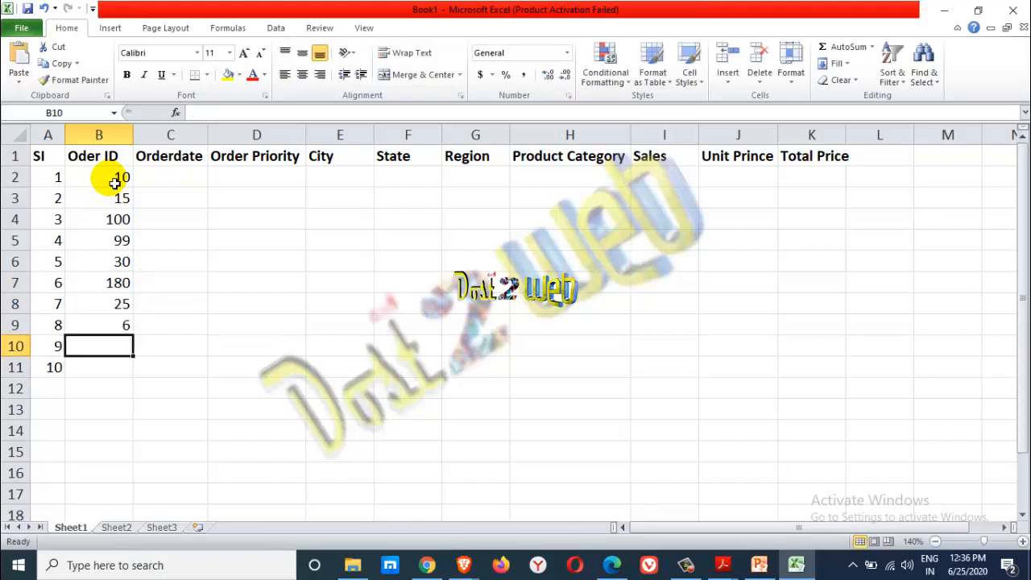
type("3")
key("Return")
type("5")
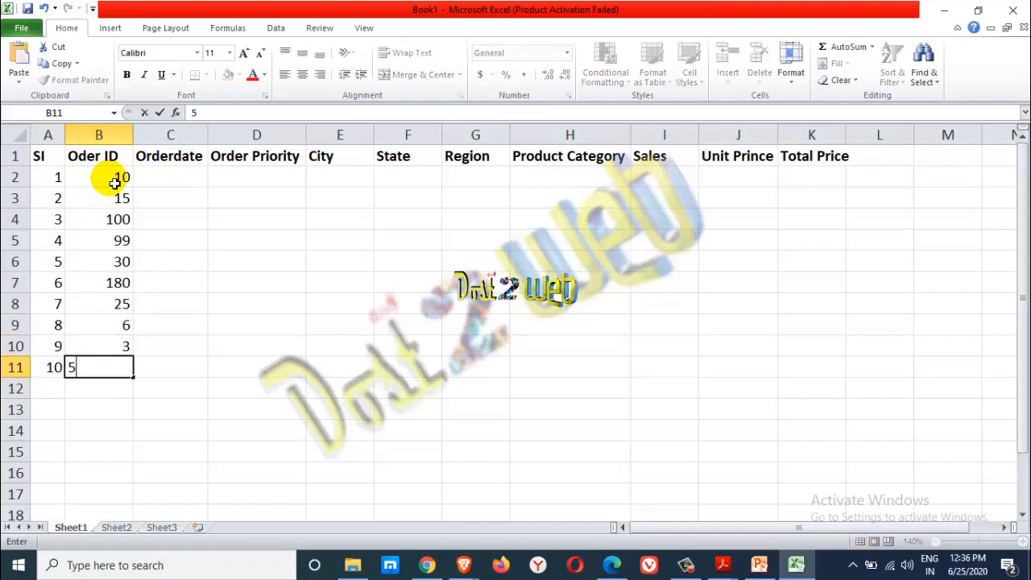
key("Return")
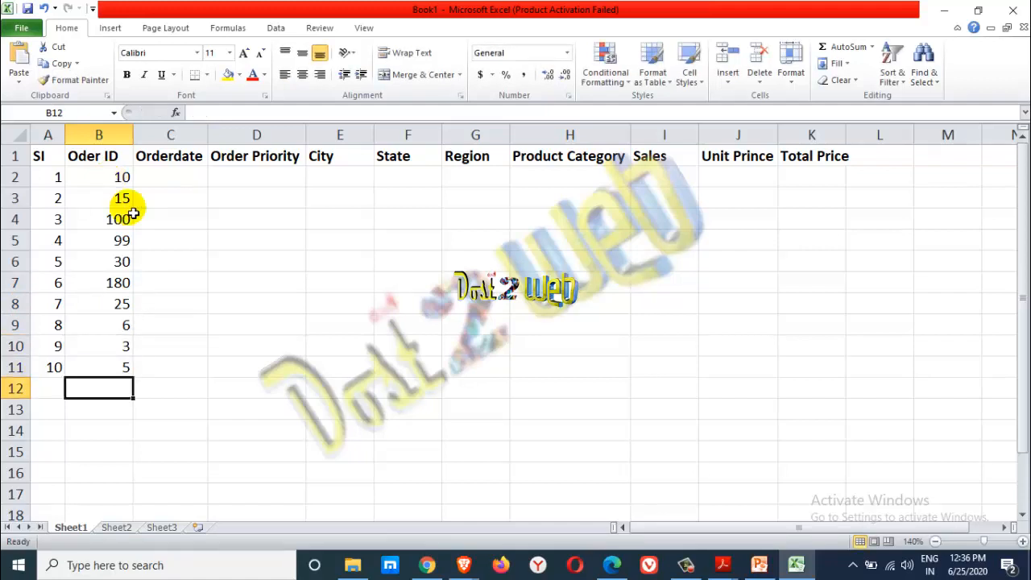
left_click_drag(115, 184, 108, 345)
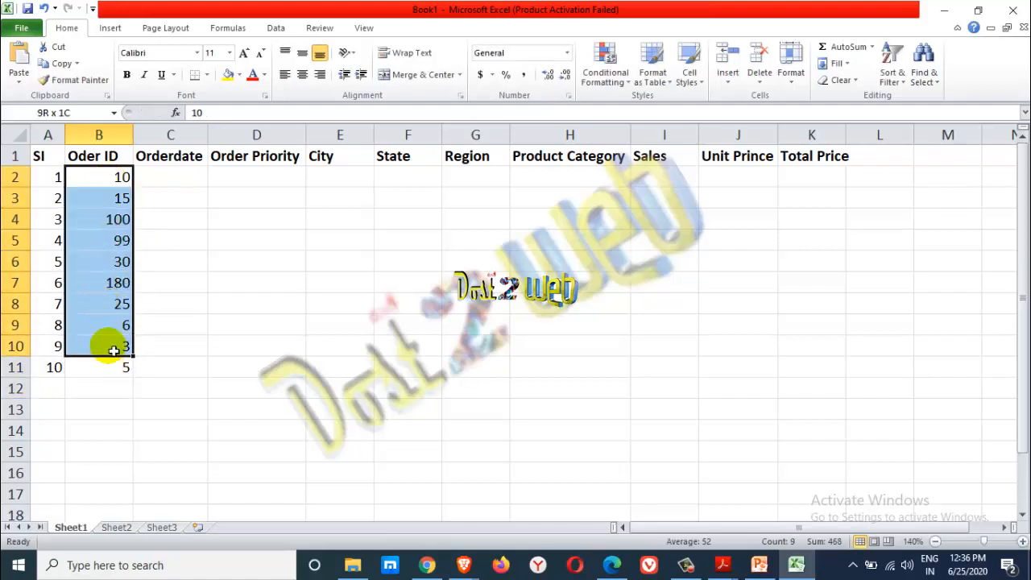
- Enter the first order date, 03-01-2020, in cell C2
left_click(187, 177)
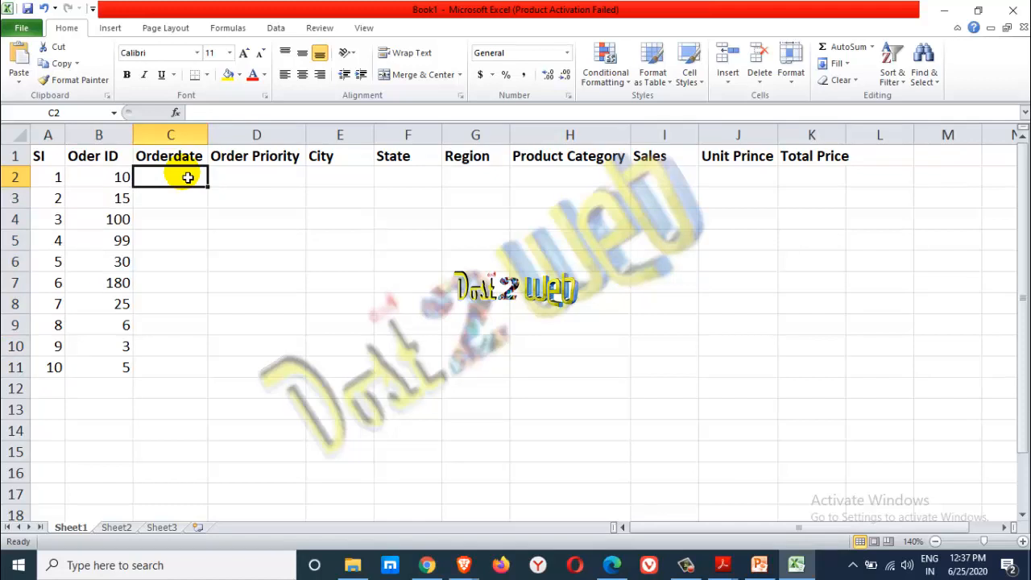
type("03-01")
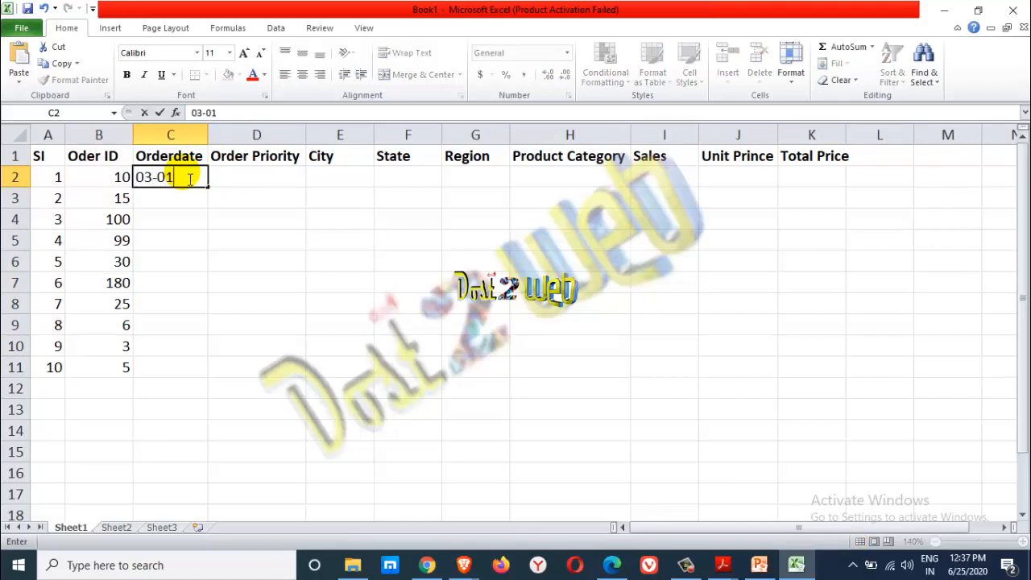
type("-2020")
key("Return")
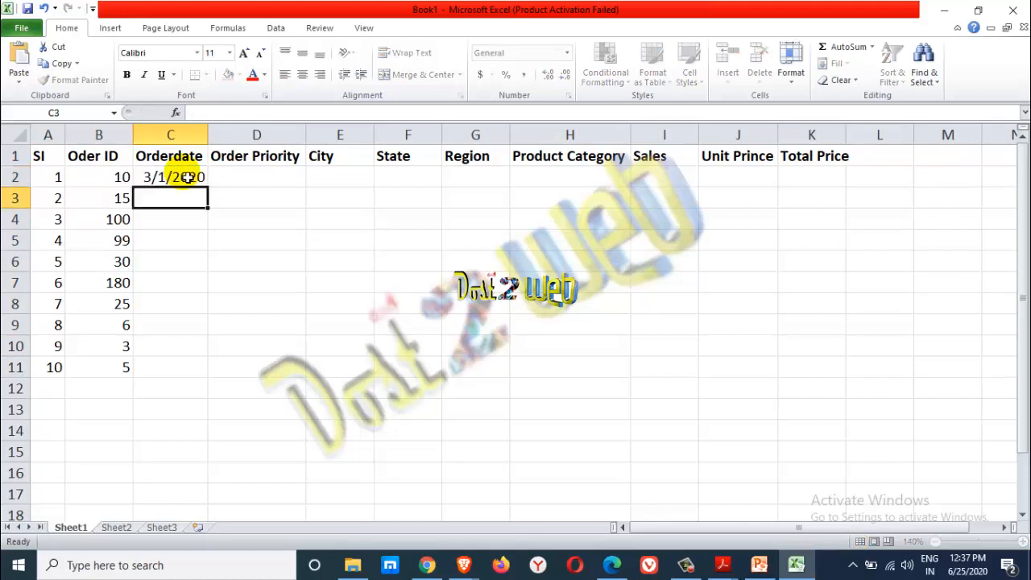
- Extend the order date from C2 as a daily series down to C11 and auto-fit column C
left_click(185, 177)
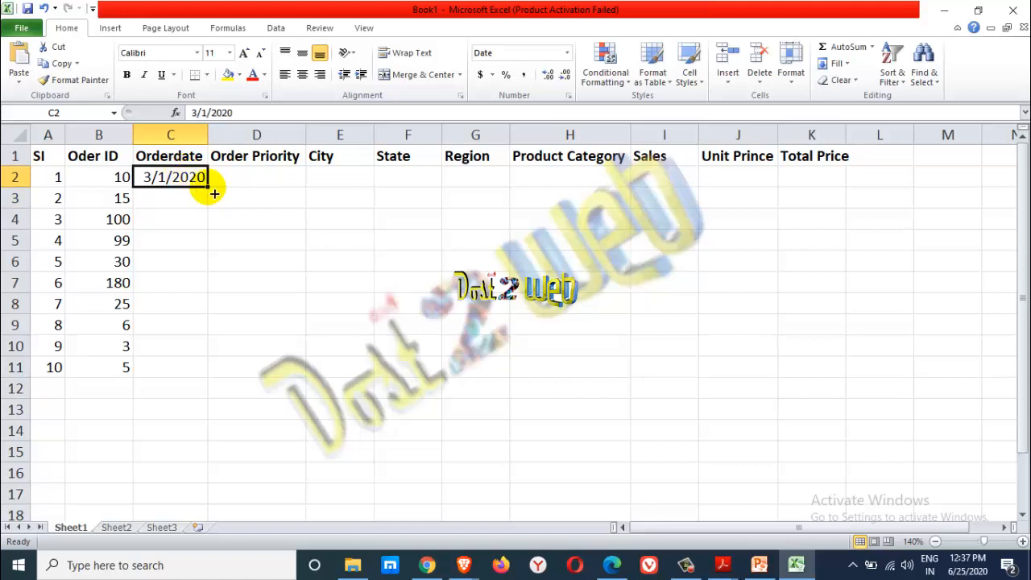
left_click_drag(208, 188, 208, 378)
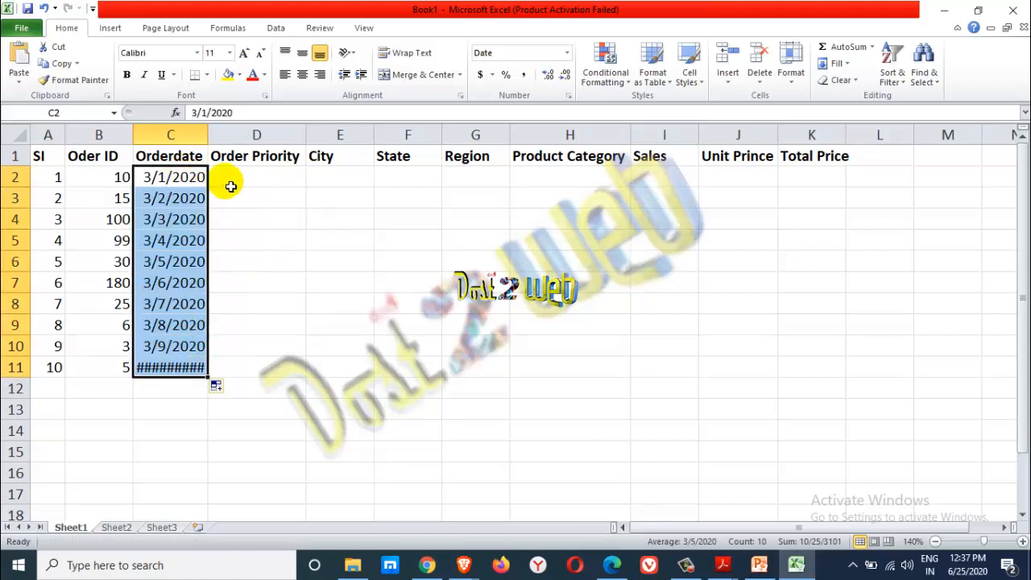
double_click(208, 136)
left_click(276, 265)
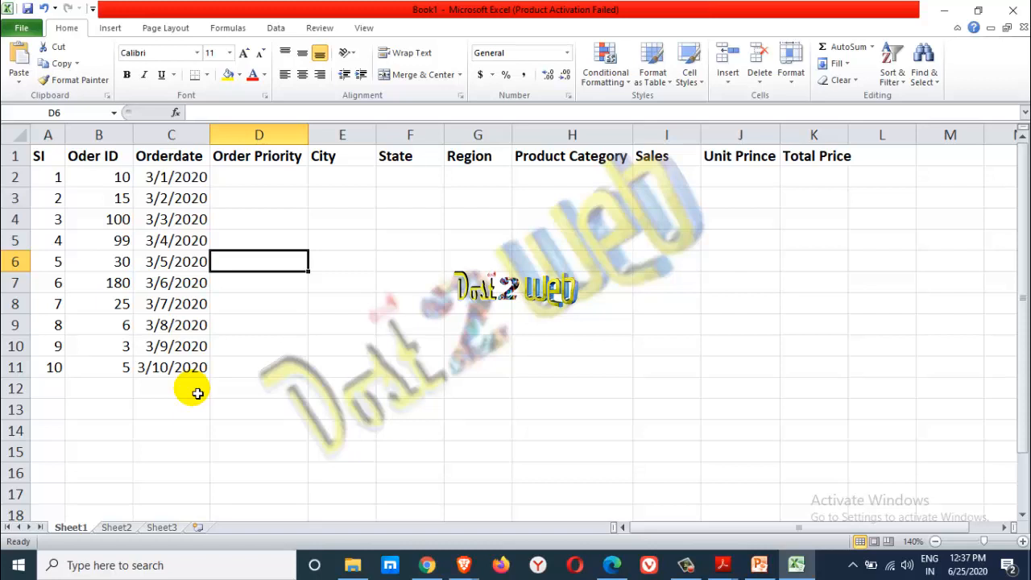
- Enter the order priorities "Low" in D2 and "High" in D3
left_click(279, 183)
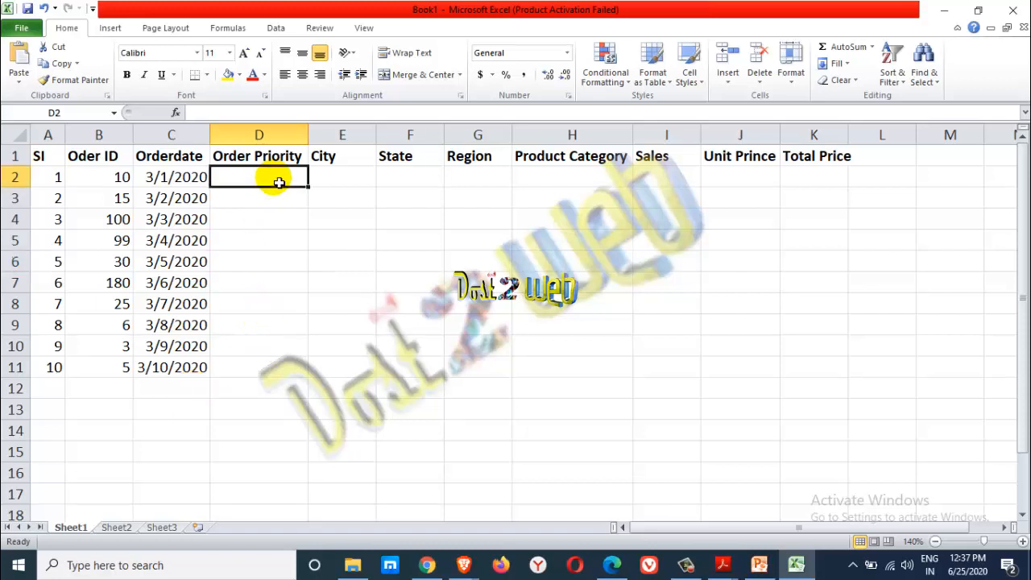
type("Lo")
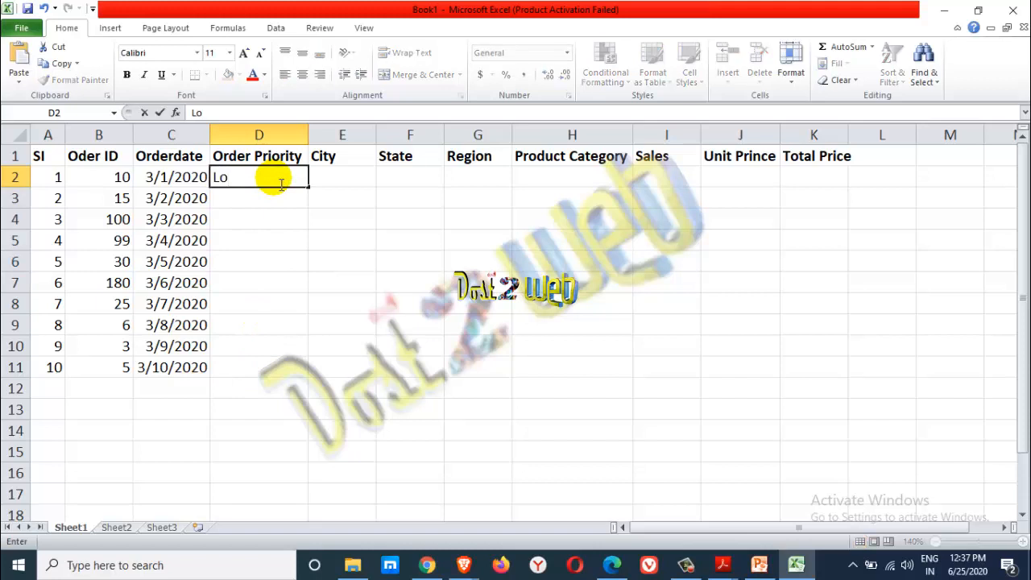
type("w")
key("Return")
type("High")
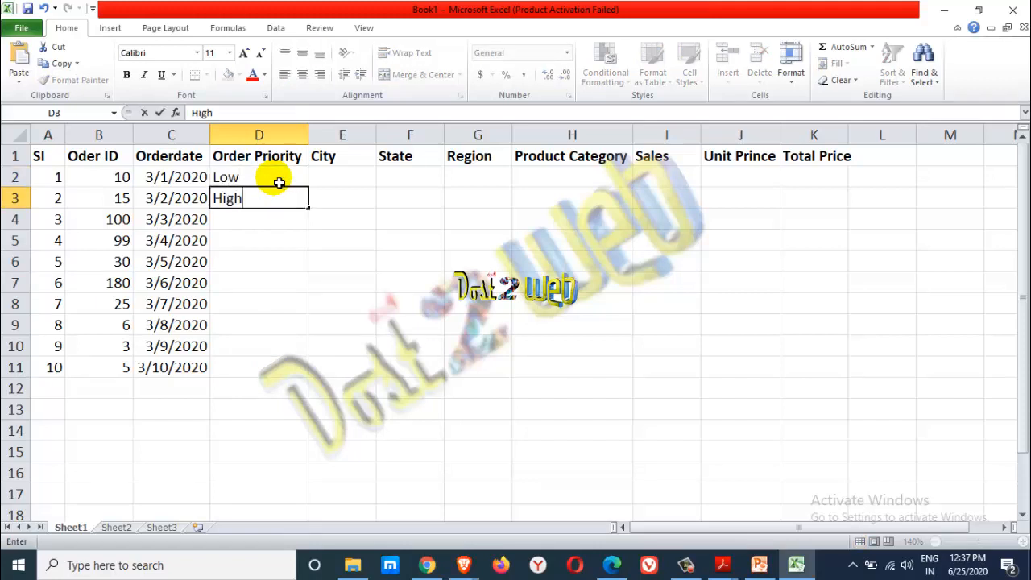
key("Return")
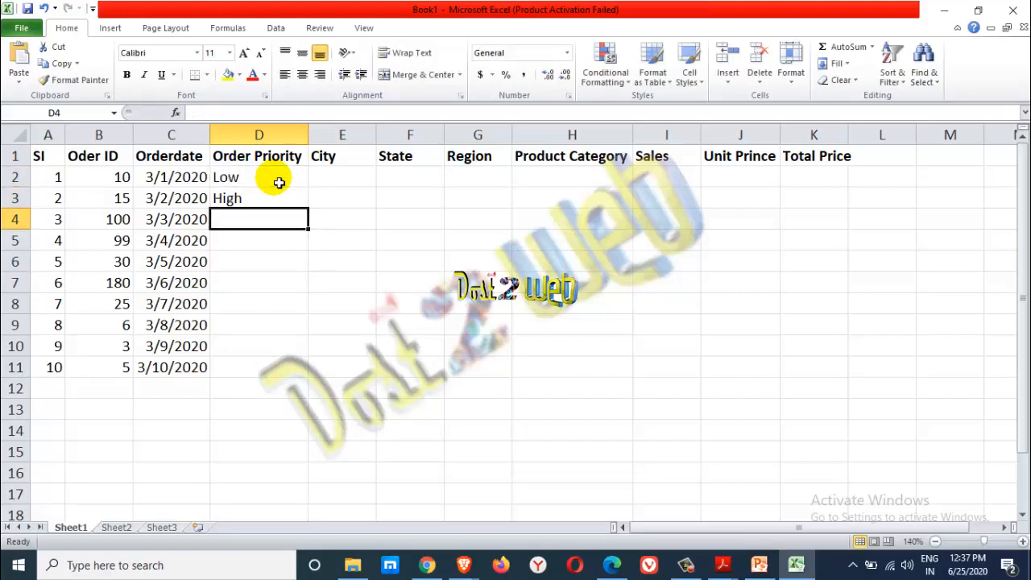
- Enter the order priority "Not Specified" in cell D4
type("Not")
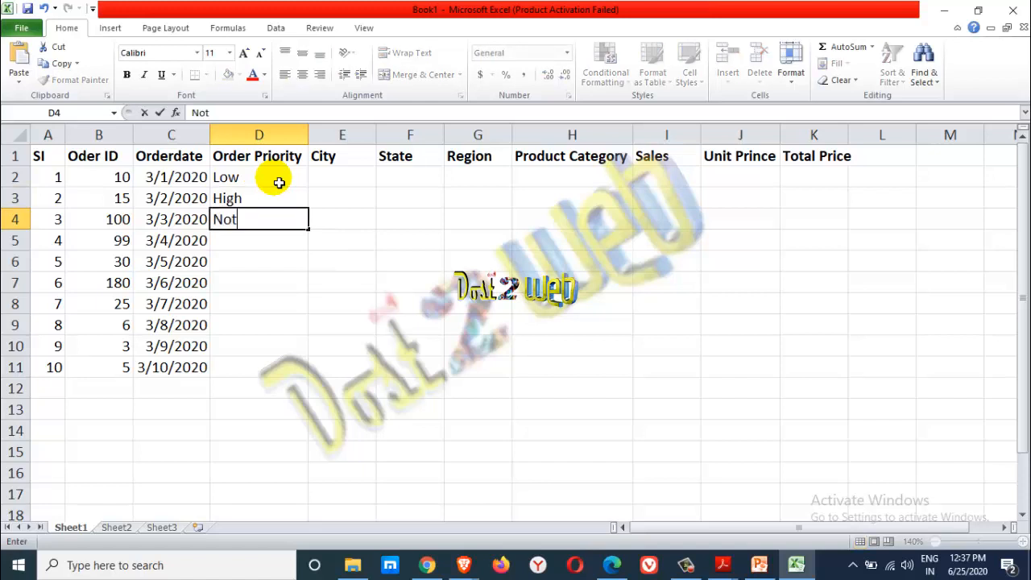
type(" Specofied")
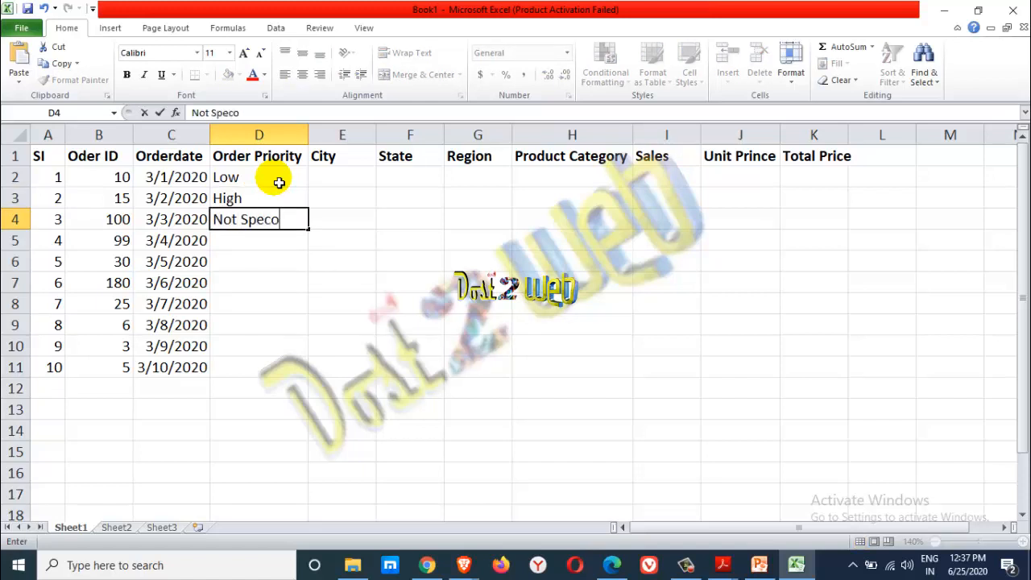
key("BackSpace")
key("BackSpace")
key("BackSpace")
key("BackSpace")
key("BackSpace")
type("ified")
key("Return")
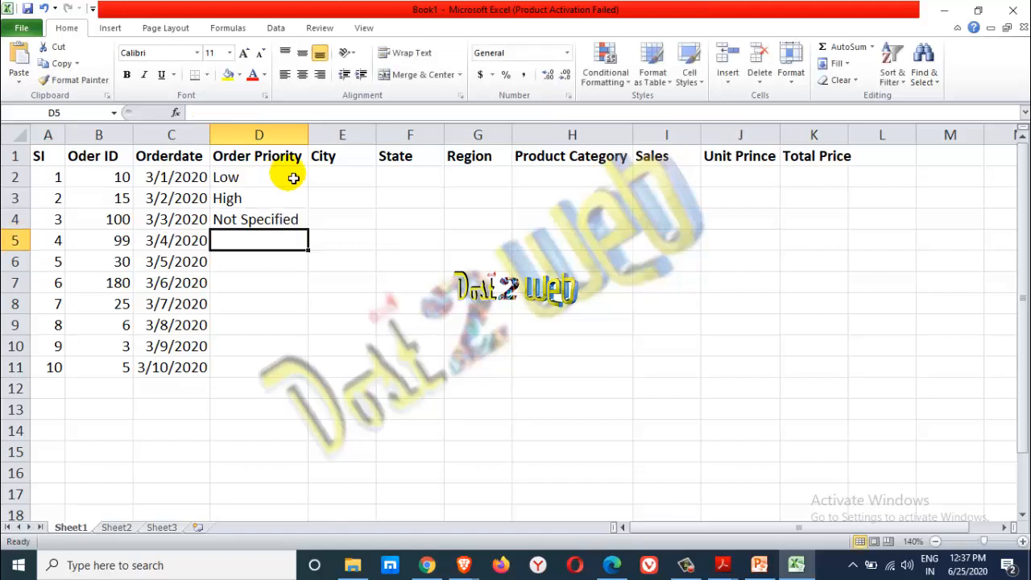
- Copy the priority "High" from D3 into cells D5, D9 and D11
left_click(269, 201)
key("ctrl+c")
left_click(262, 241)
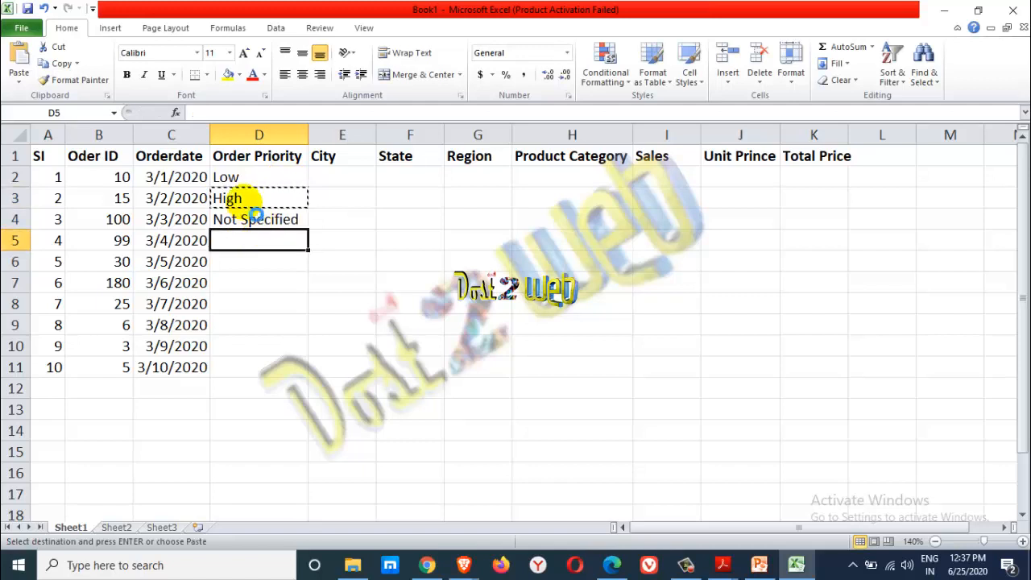
key("ctrl+v")
left_click(248, 323)
key("ctrl+v")
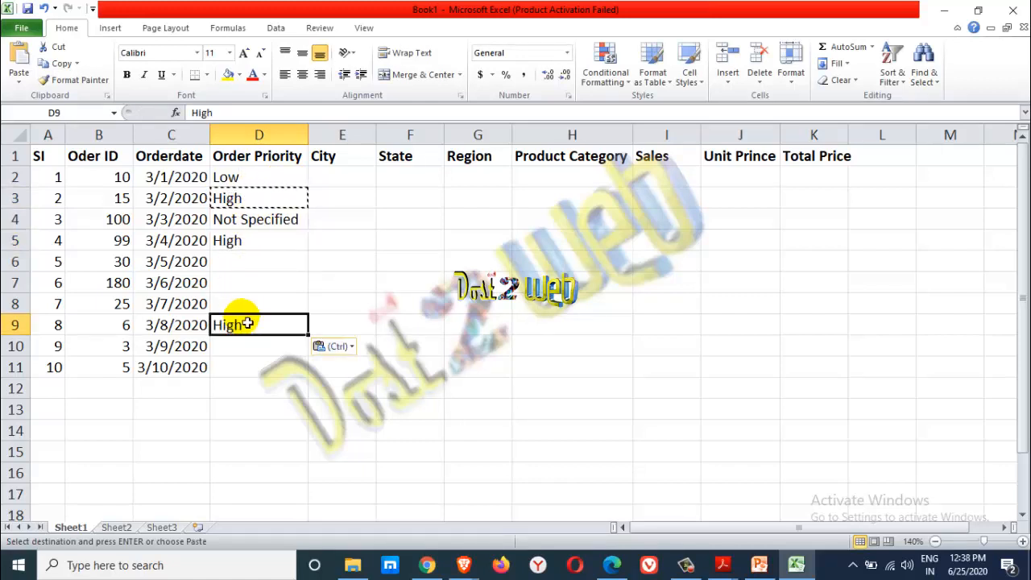
left_click(237, 368)
key("ctrl+v")
- Copy the priority "Low" from D2 into cells D6, D7, D8 and D10
left_click(236, 174)
key("ctrl+c")
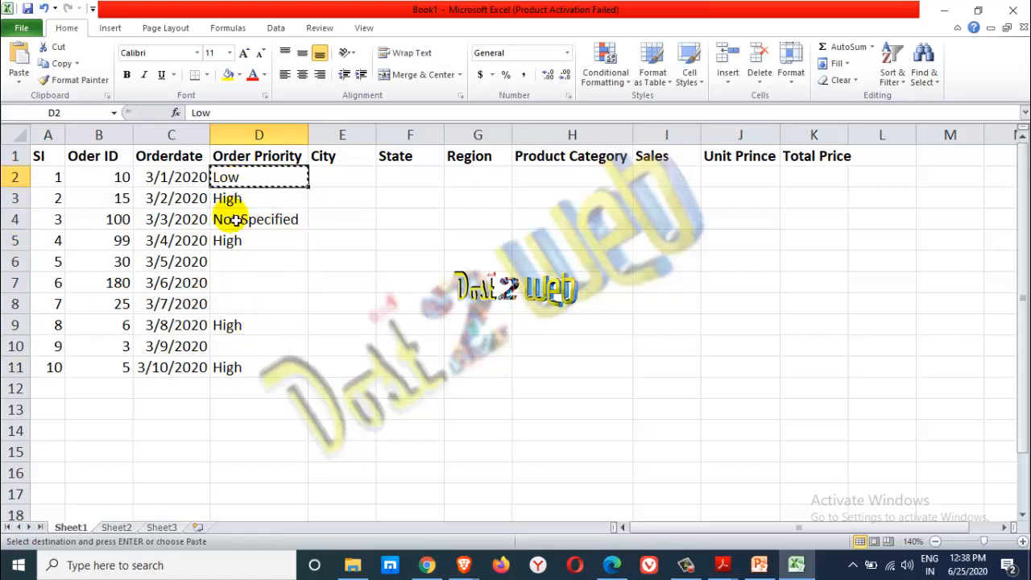
left_click(242, 262)
key("ctrl+v")
left_click(240, 283)
key("ctrl+v")
left_click(240, 303)
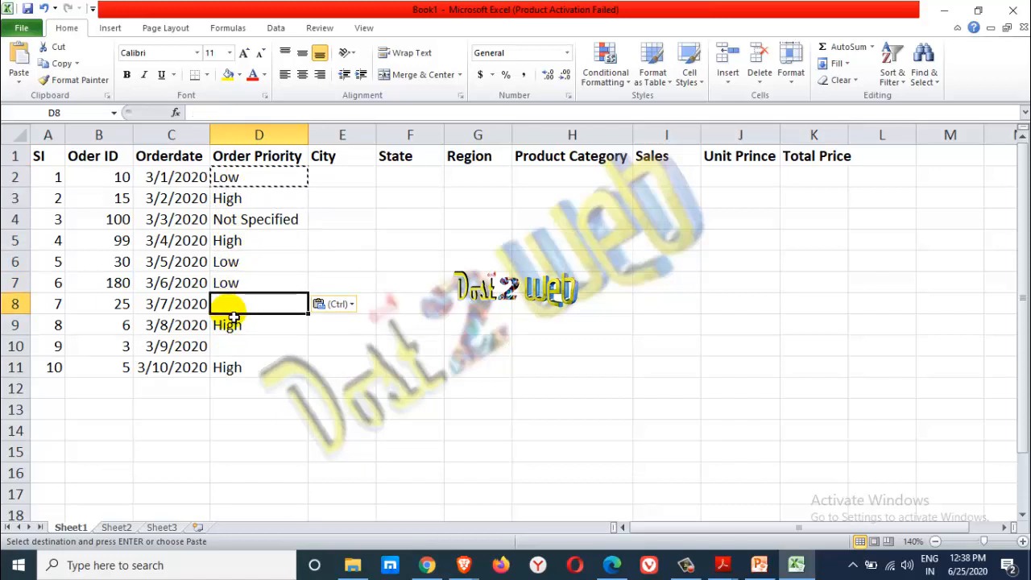
key("ctrl+v")
key("ctrl")
left_click(240, 344)
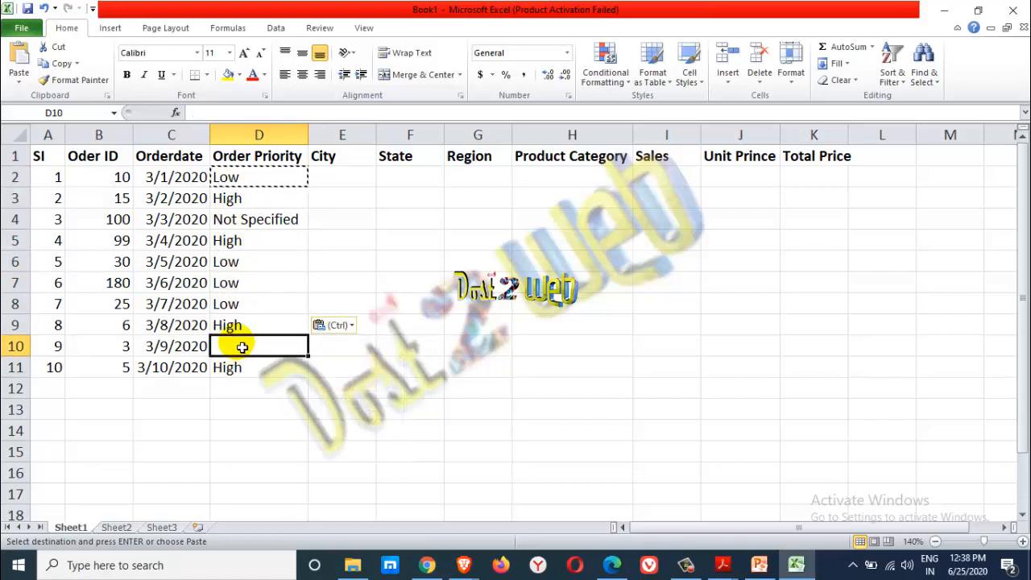
key("ctrl+v")
- Replace the priority in D8 with a copy of "Not Specified" from D4
left_click(267, 229)
key("ctrl+c")
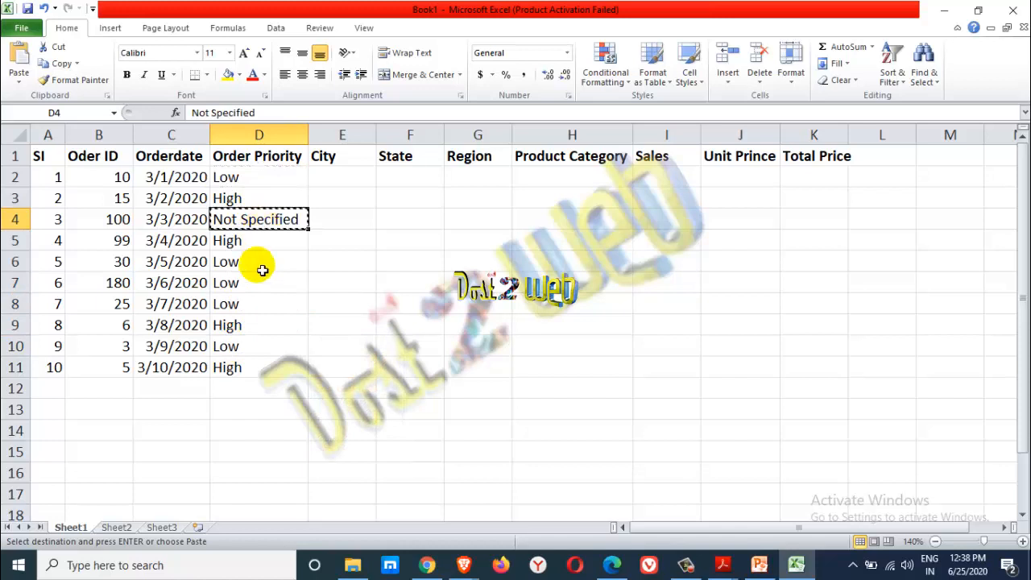
left_click(246, 304)
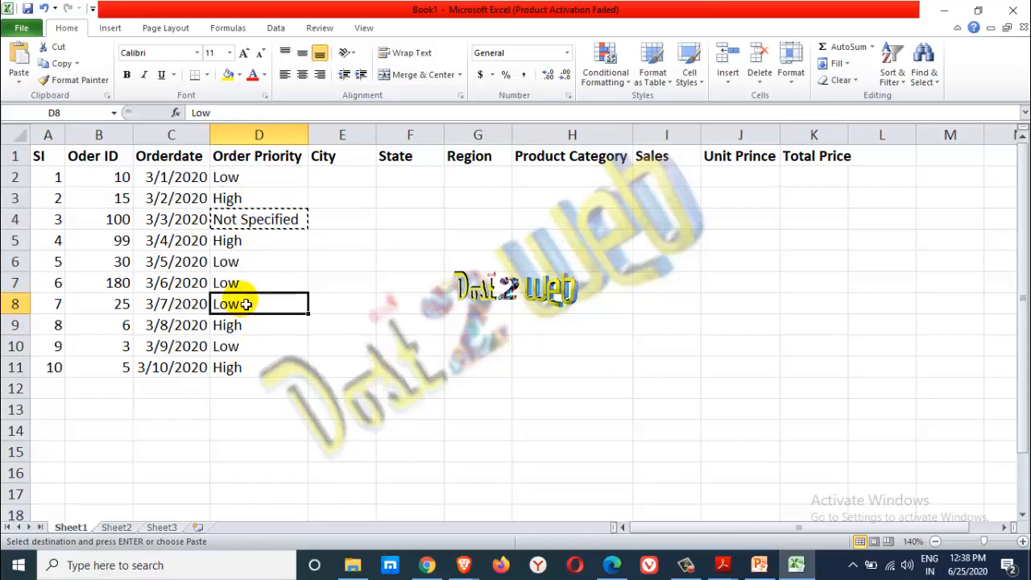
key("ctrl+v")
- Enter the cities "Lalganj" in cell E2 and "Vaishali" in cell E3
left_click(330, 264)
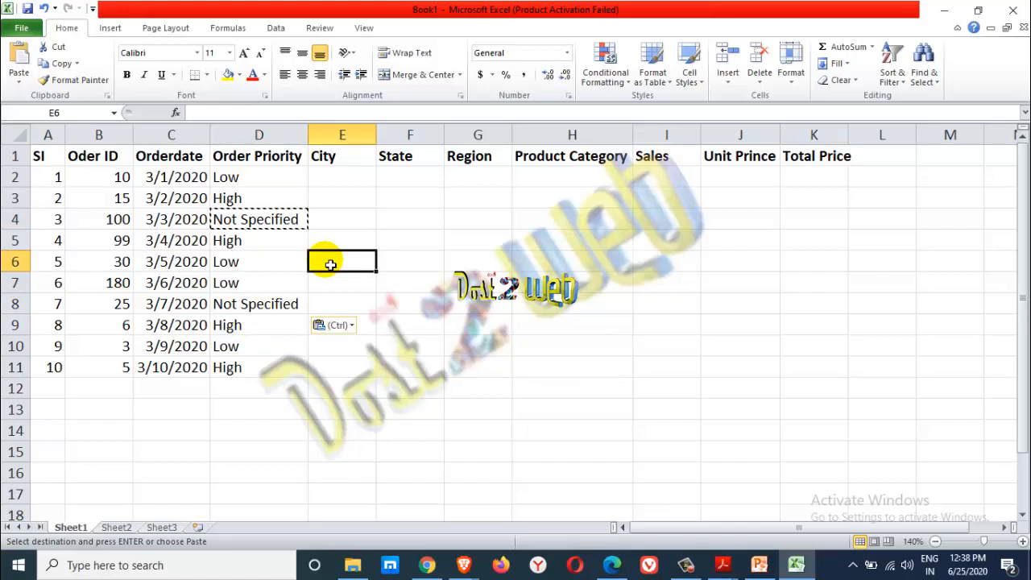
left_click(351, 183)
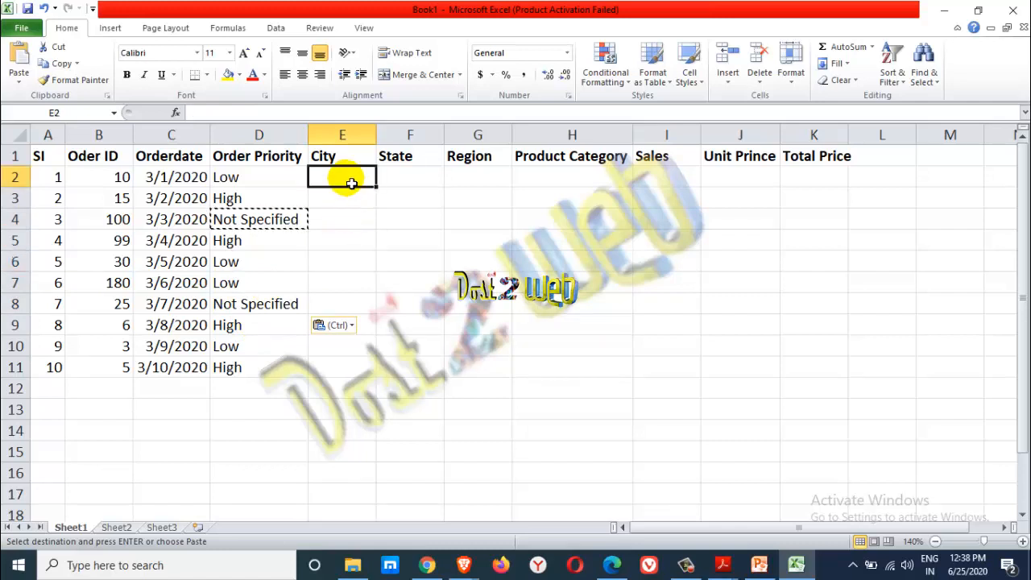
type("Lalganj")
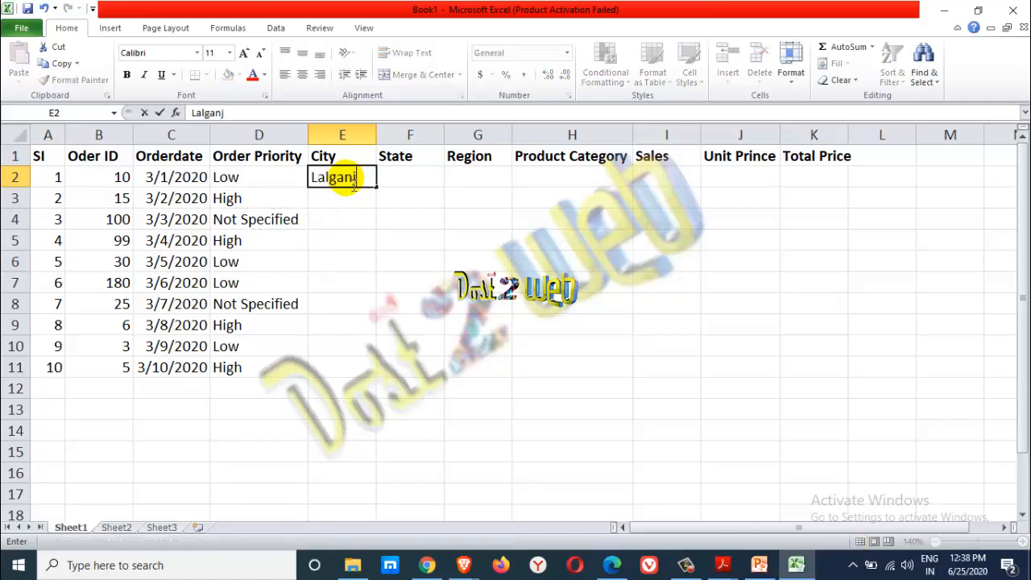
key("Return")
type("Vaisha;i")
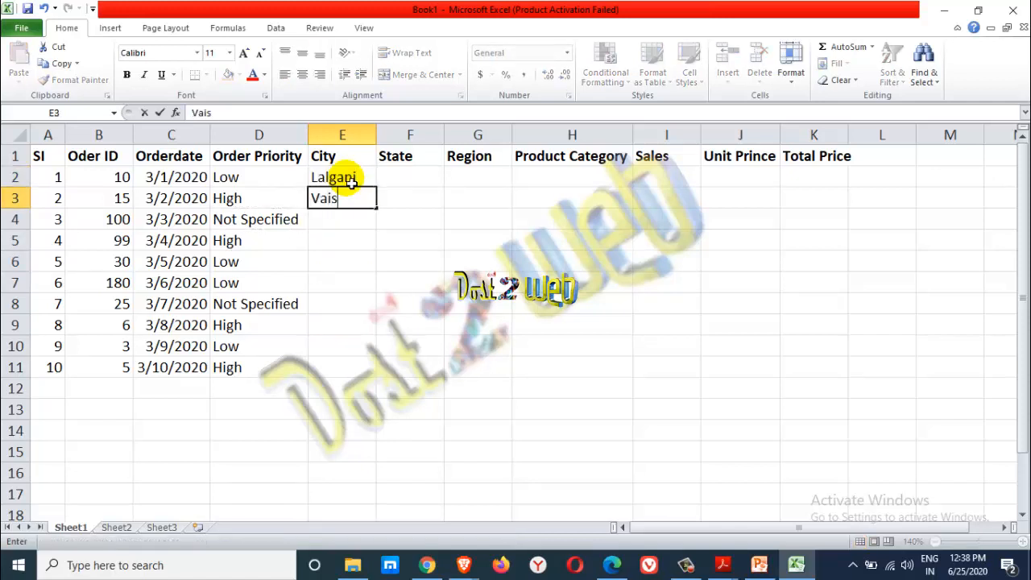
key("BackSpace")
key("BackSpace")
type("li\\")
key("BackSpace")
key("Return")
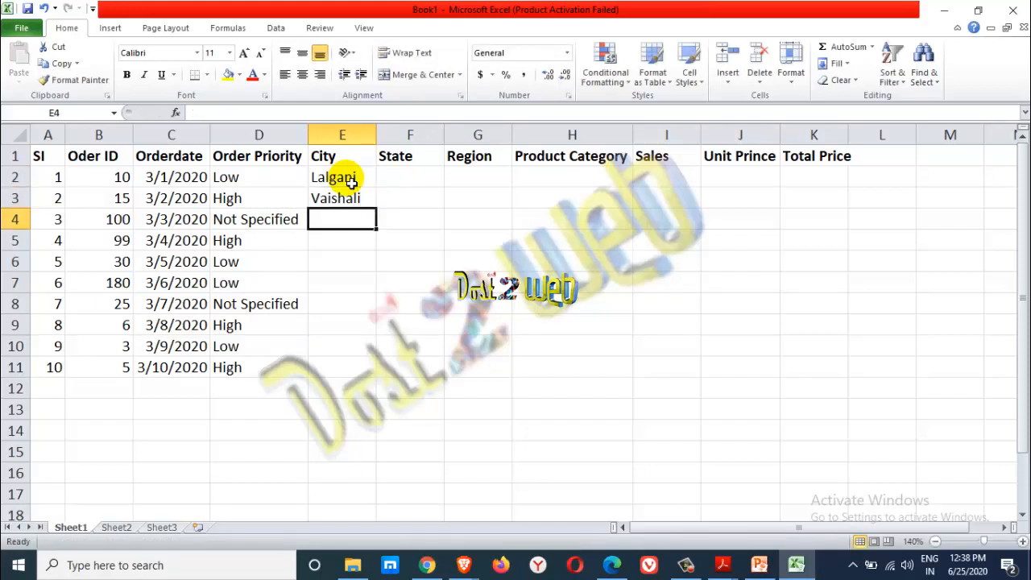
type("Bihar")
key("Return")
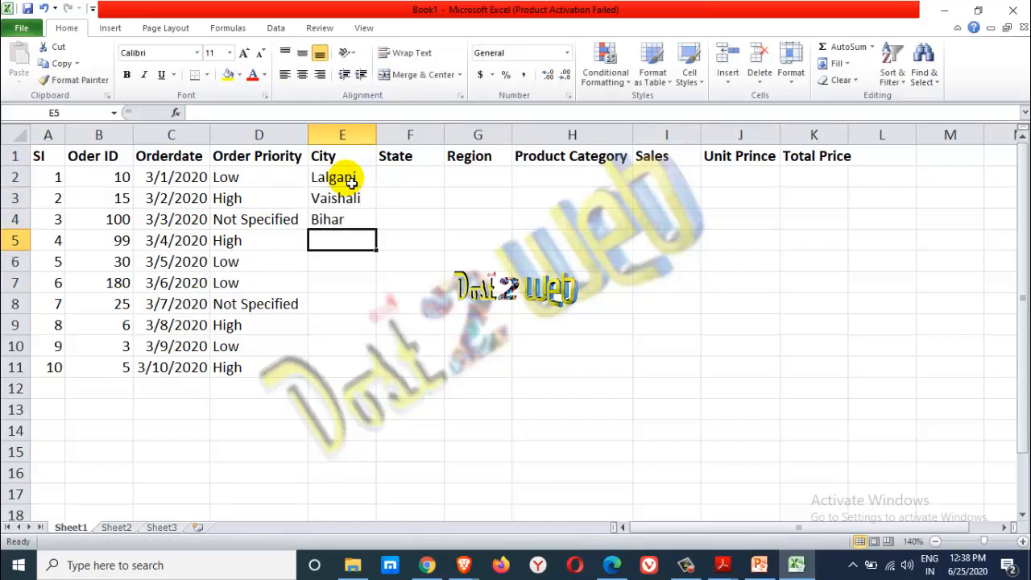
type("P")
key("BackSpace")
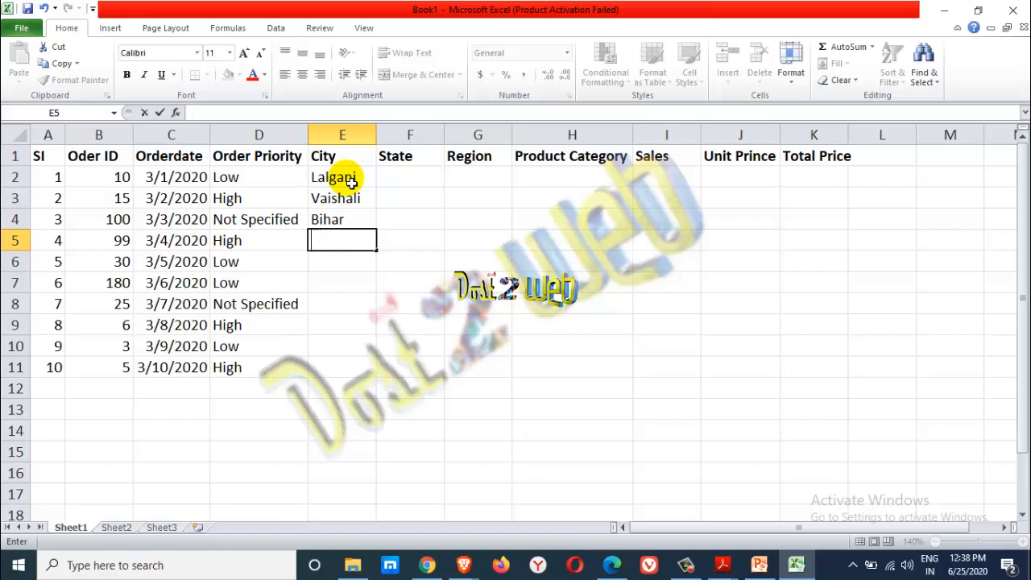
key("Up")
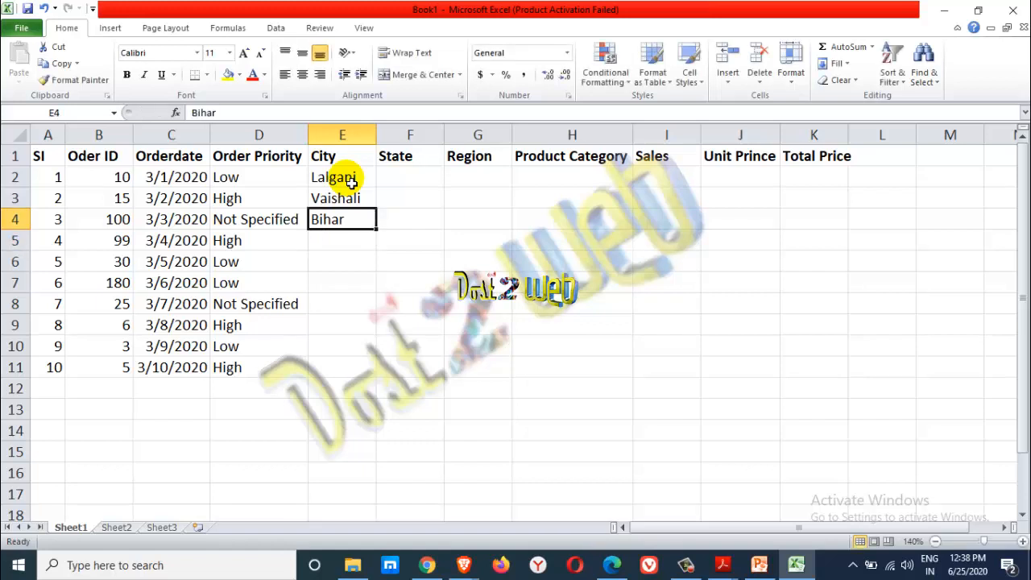
- Enter the cities "Hajipur" in cell E4 and "Patna" in cell E5
type("Hajipu")
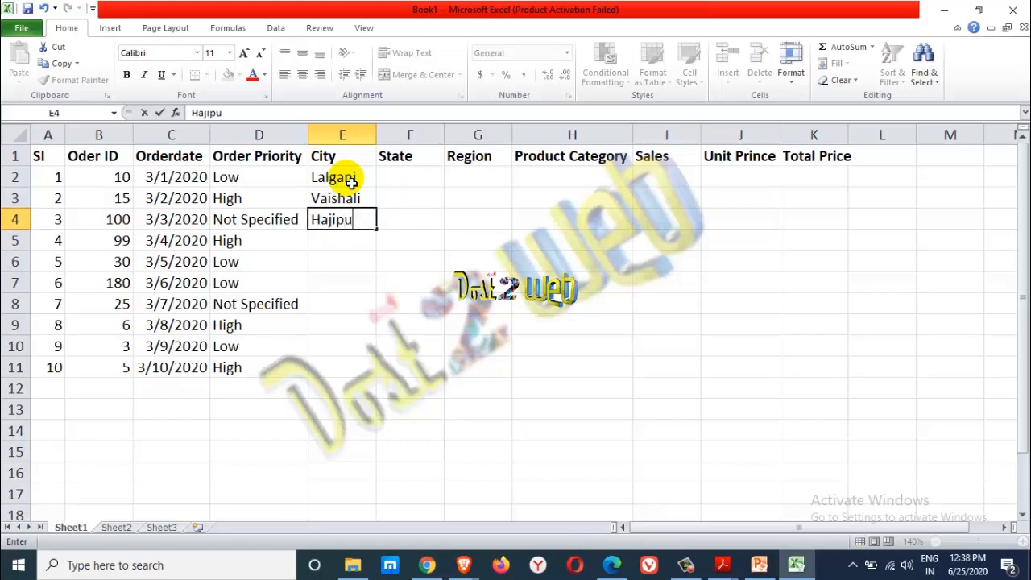
type("r")
key("Return")
type("Pa")
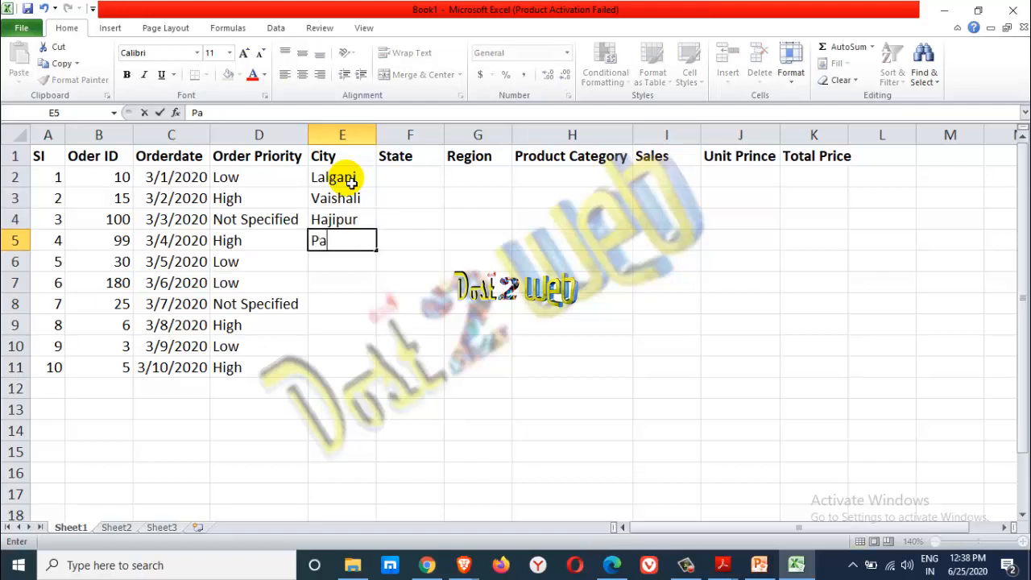
type("tna")
key("Return")
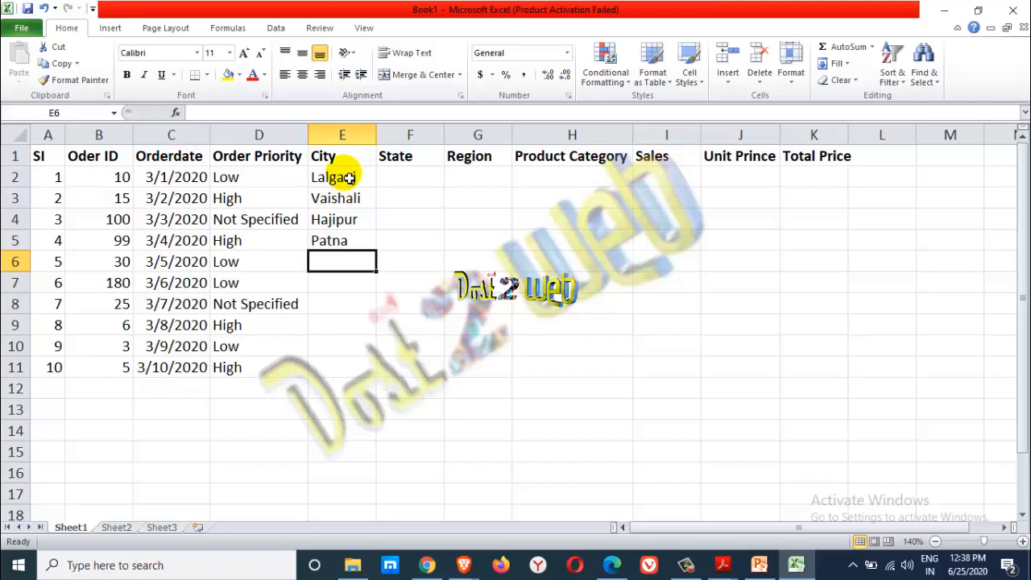
- Copy the four cities in E2:E5 into cells E6:E9
left_click_drag(349, 177, 345, 238)
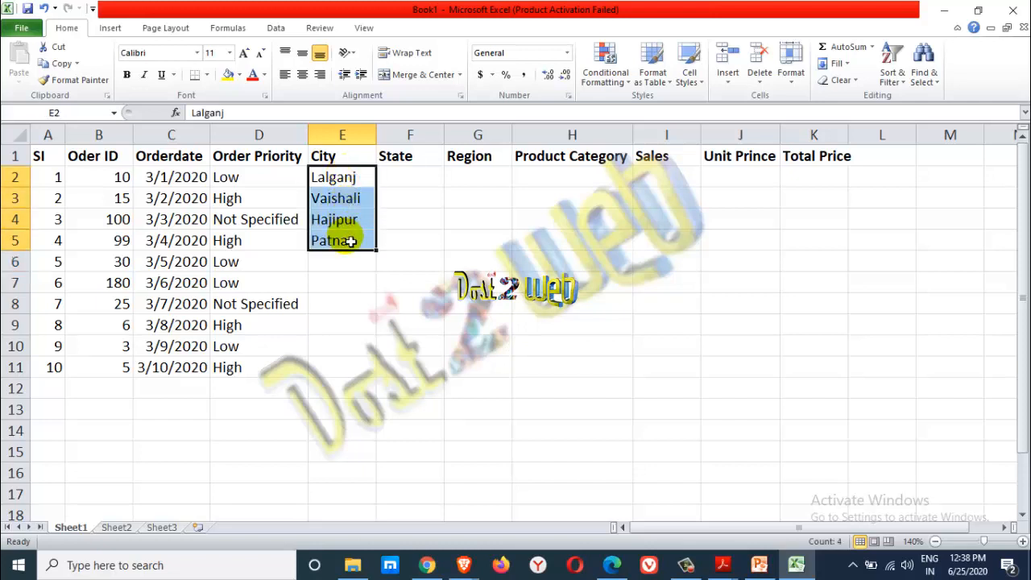
key("ctrl+c")
left_click(329, 268)
key("ctrl+v")
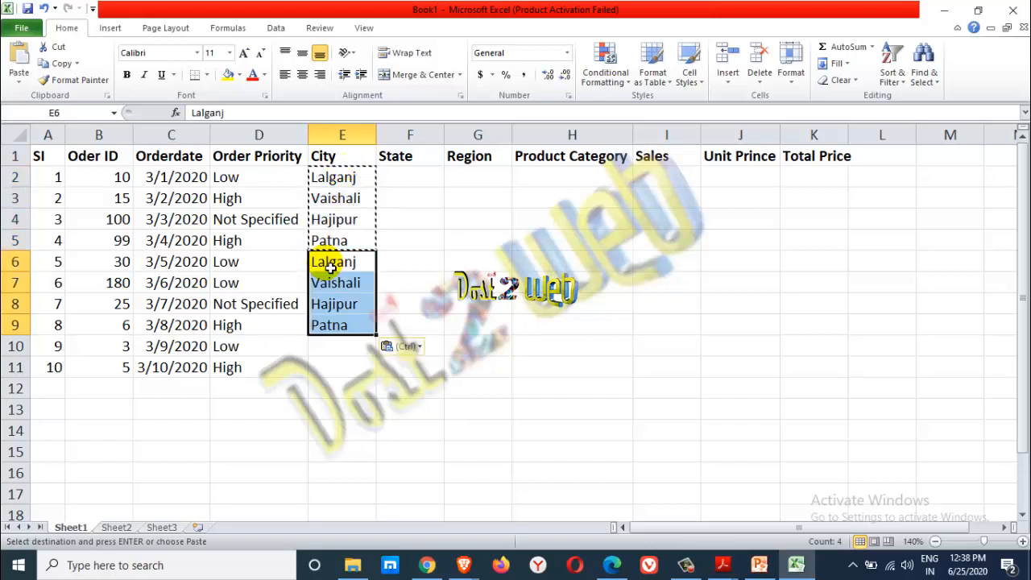
- Copy the cities "Hajipur" and "Patna" from E8:E9 into cells E10:E11
left_click(341, 346)
left_click_drag(341, 313, 341, 324)
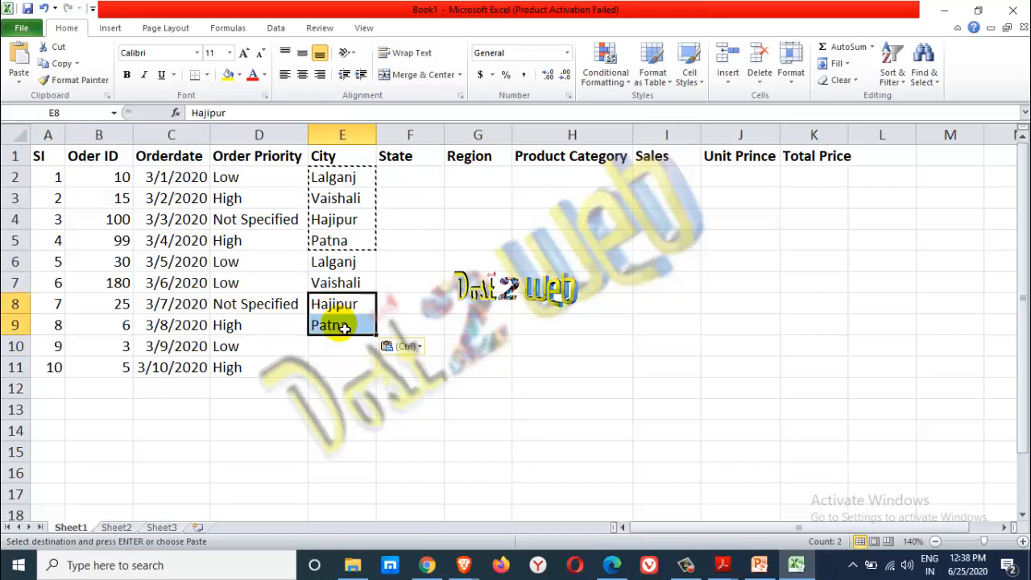
key("ctrl+c")
left_click(342, 355)
key("ctrl+v")
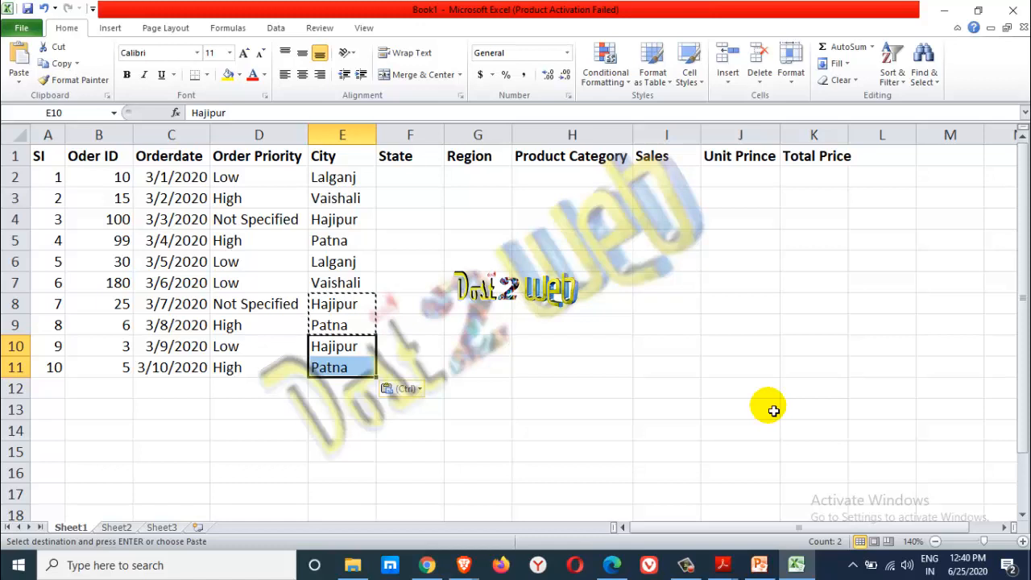
- Enter the state codes UP, BR, RJ, JH and DL in cells F2 to F6
left_click(410, 179)
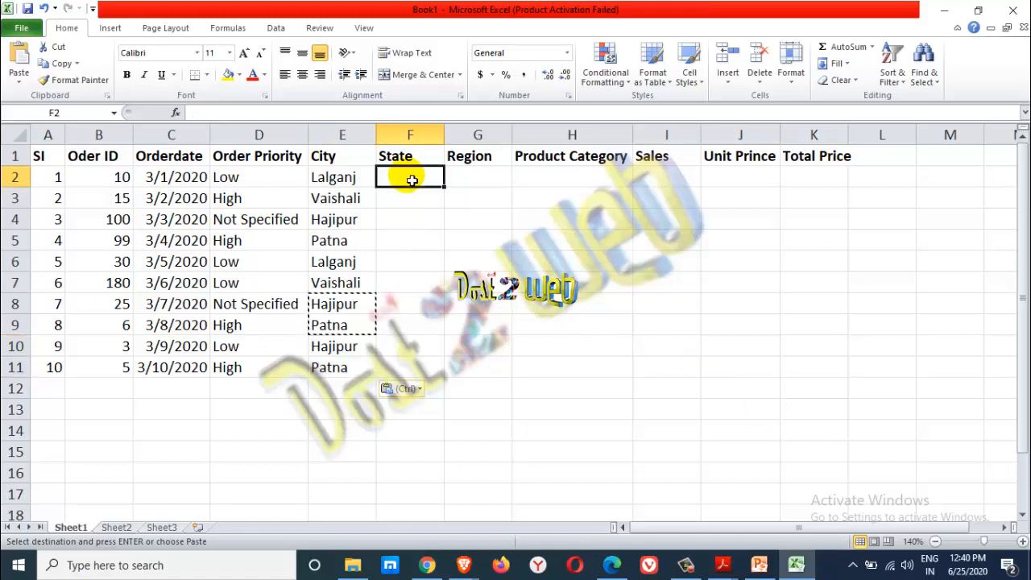
type("UP")
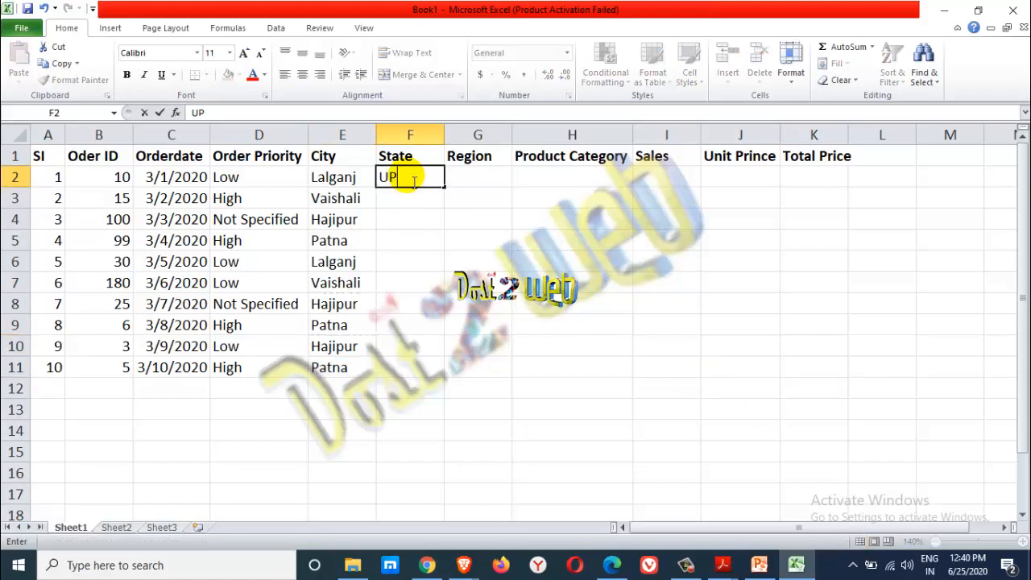
key("Return")
type("B")
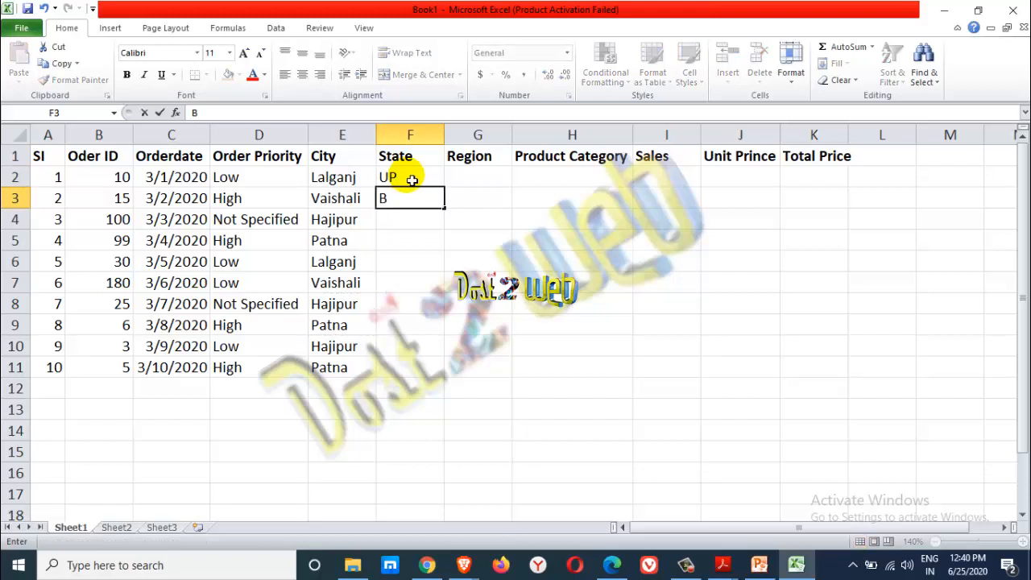
type("R")
key("Return")
type("RJ")
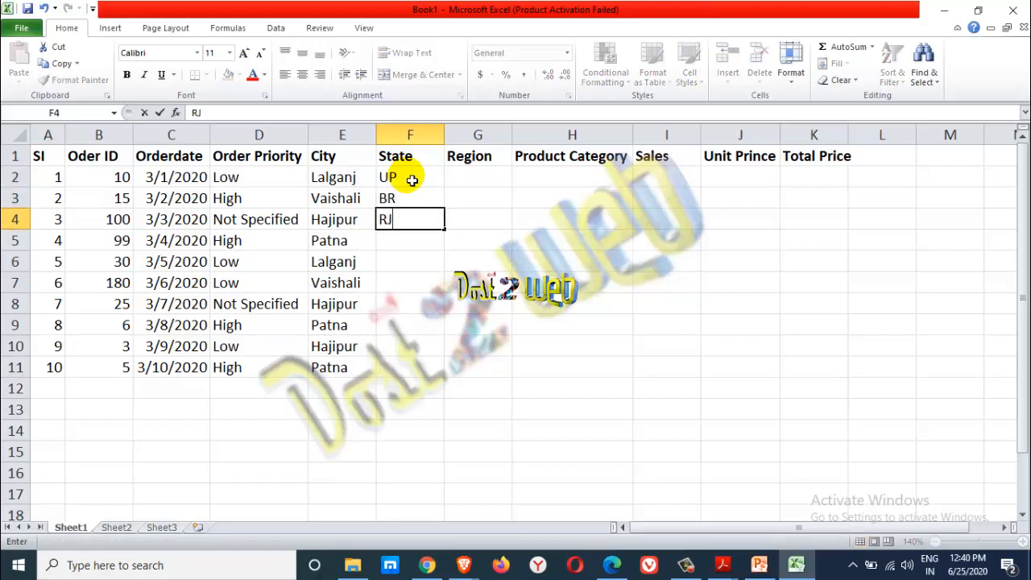
key("Return")
type("JH")
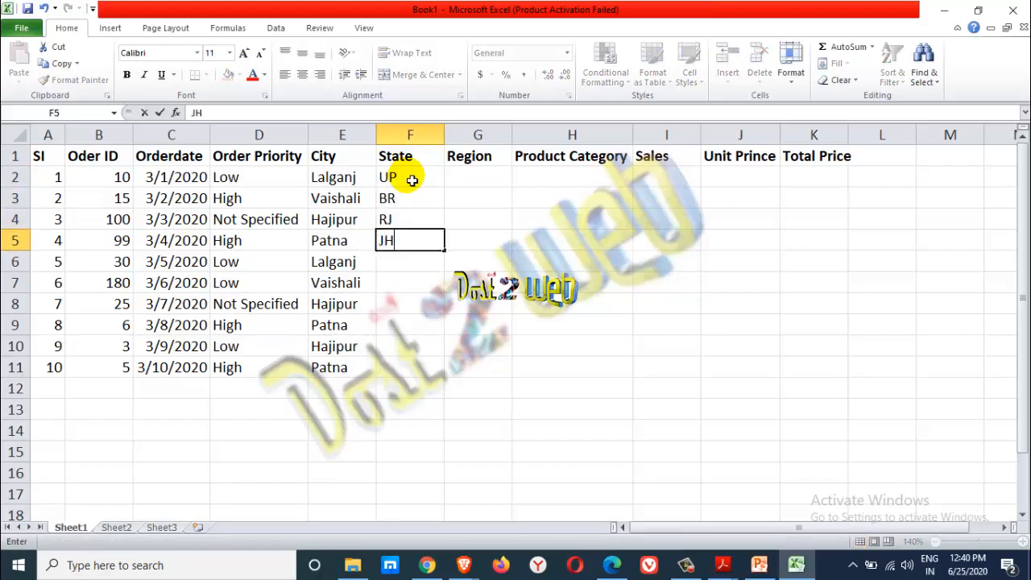
key("Return")
type("DL")
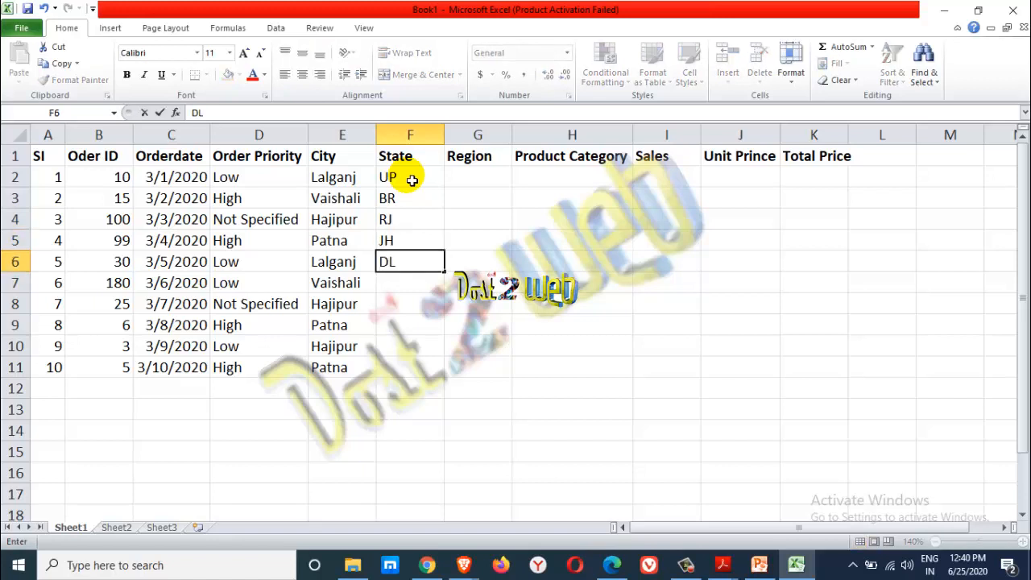
- Copy the five state codes in F2:F6 into cells F7:F11
left_click_drag(411, 180, 414, 258)
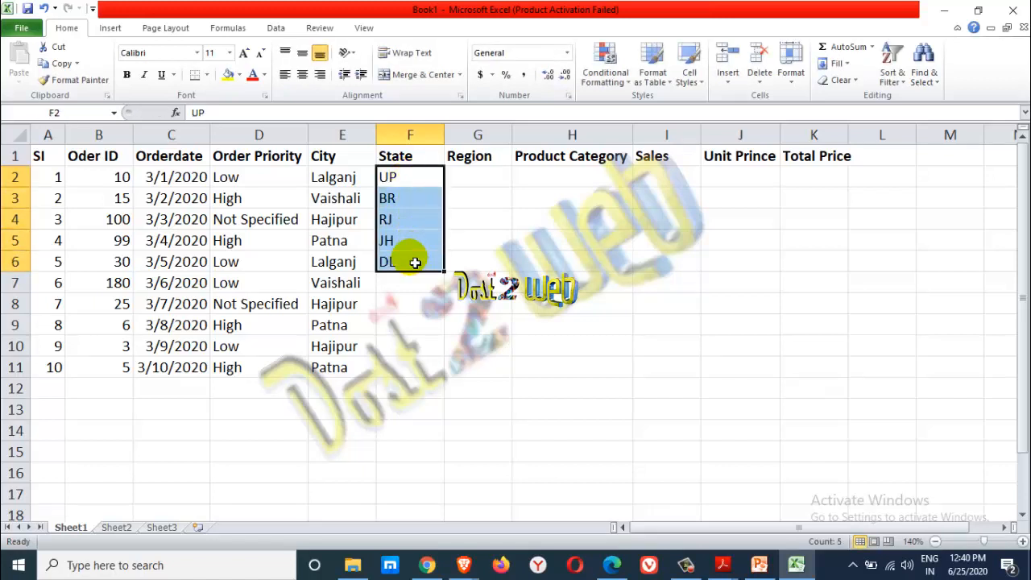
key("ctrl+c")
left_click(410, 287)
key("ctrl+v")
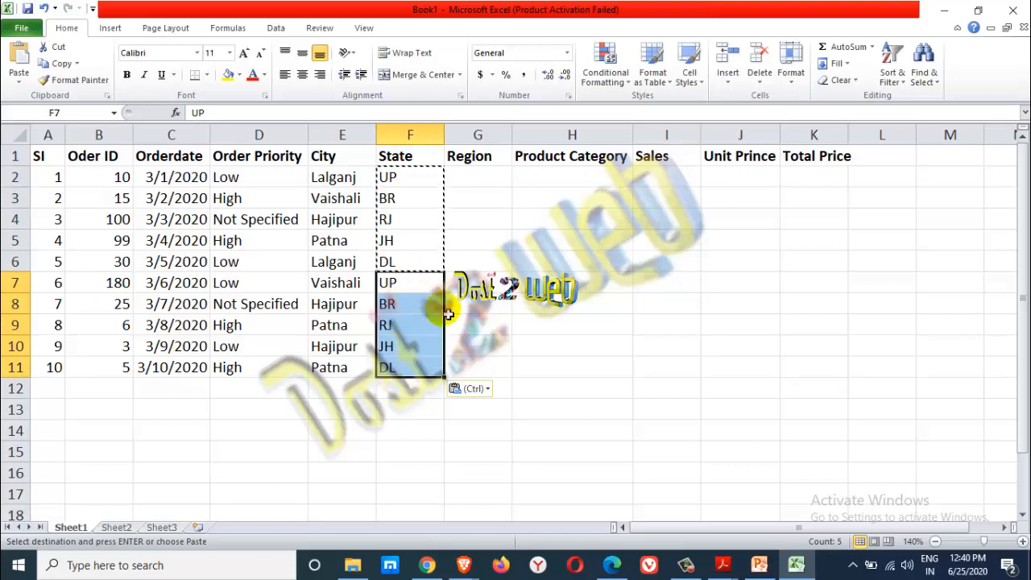
- Enter the regions "east" in cell G2 and "west" in cell G3
left_click(484, 182)
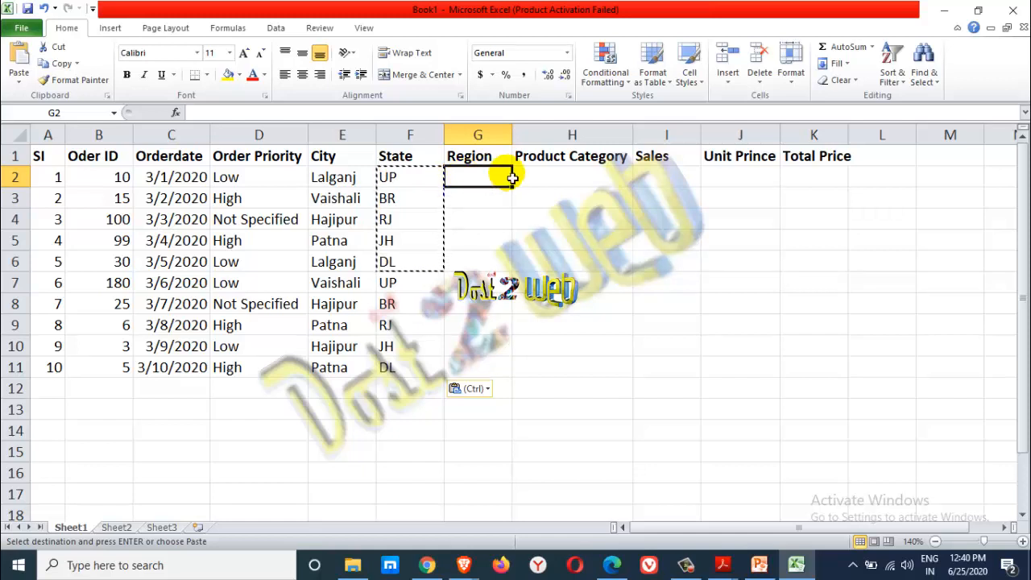
type("e")
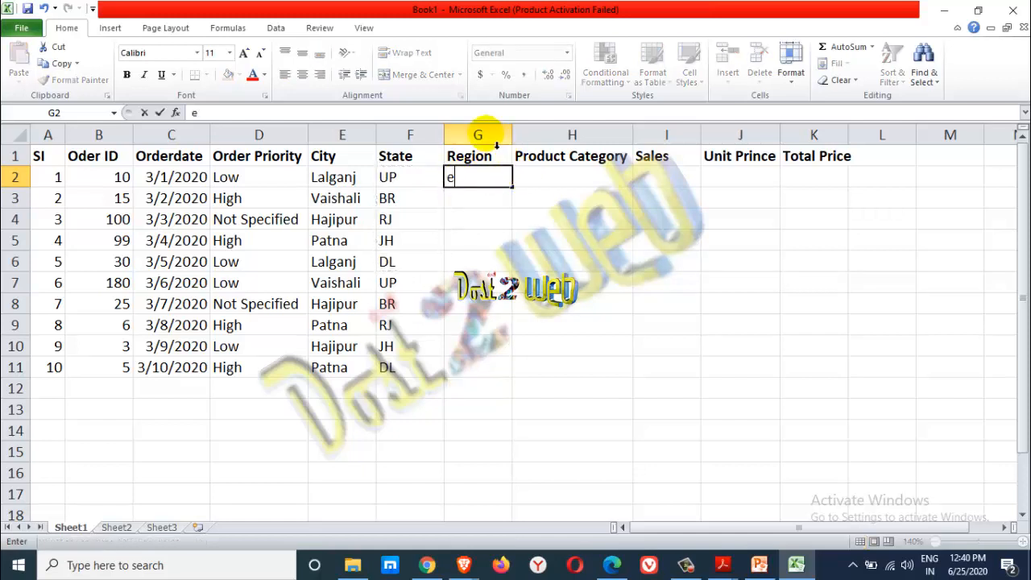
type("w")
key("BackSpace")
type("ast")
key("Return")
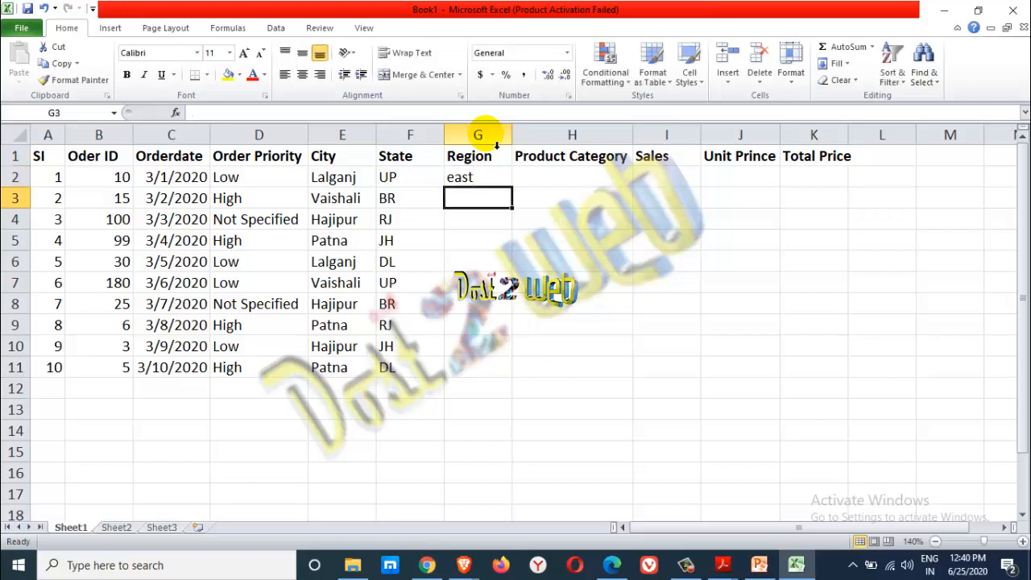
type("west")
key("Return")
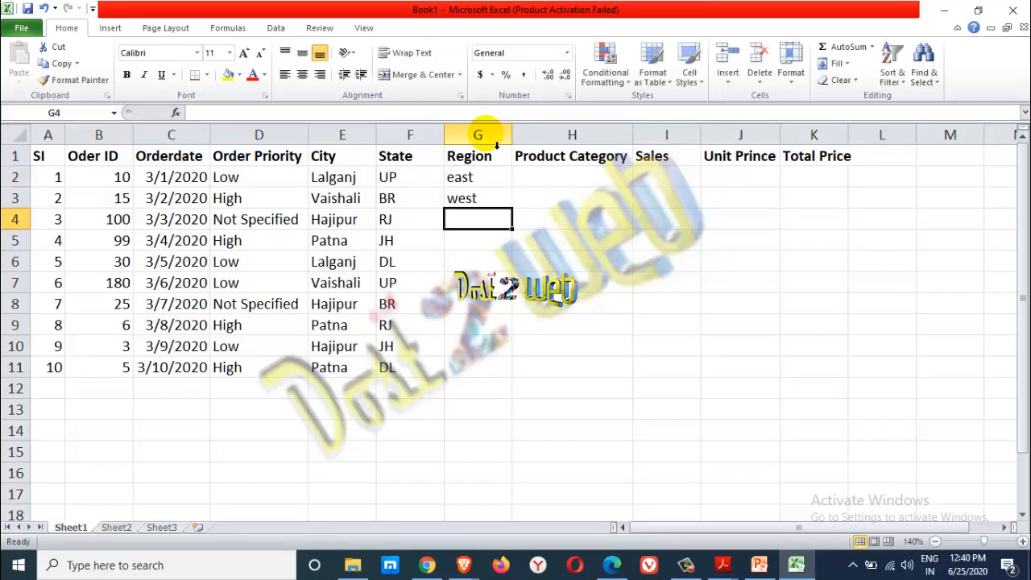
- Enter the regions "south" in cell G4 and "north" in cell G5
type("south\\")
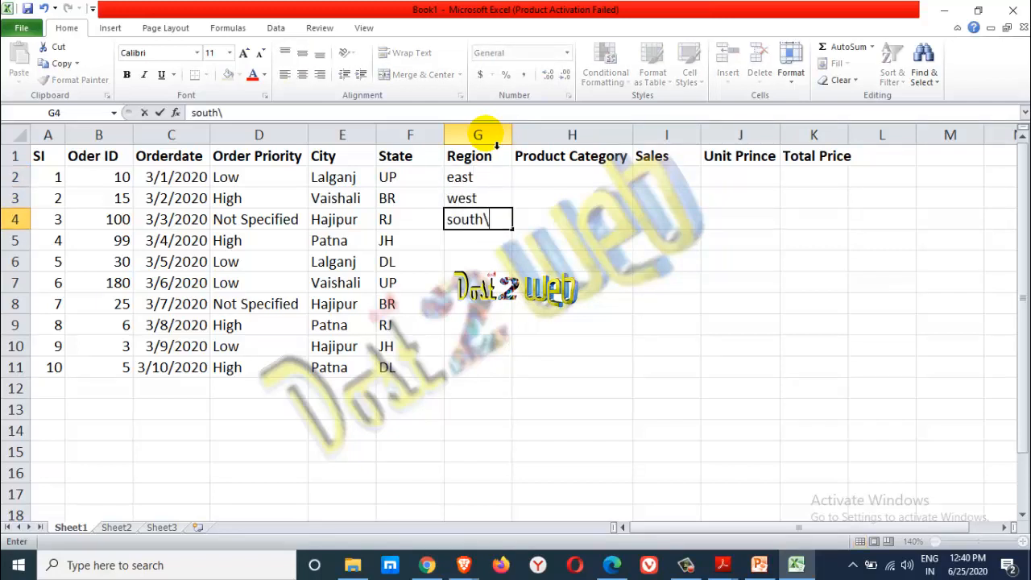
key("BackSpace")
key("Return")
type("no")
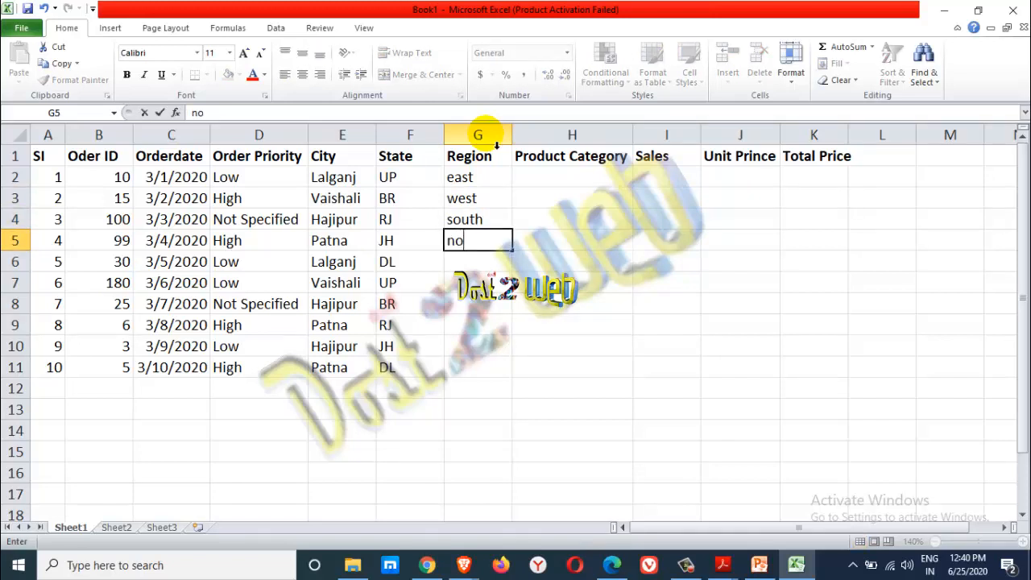
type("rth")
key("Return")
- Copy the four regions in G2:G5 into cells G6:G9
left_click_drag(460, 178, 475, 240)
key("ctrl+c")
left_click(472, 261)
key("ctrl+v")
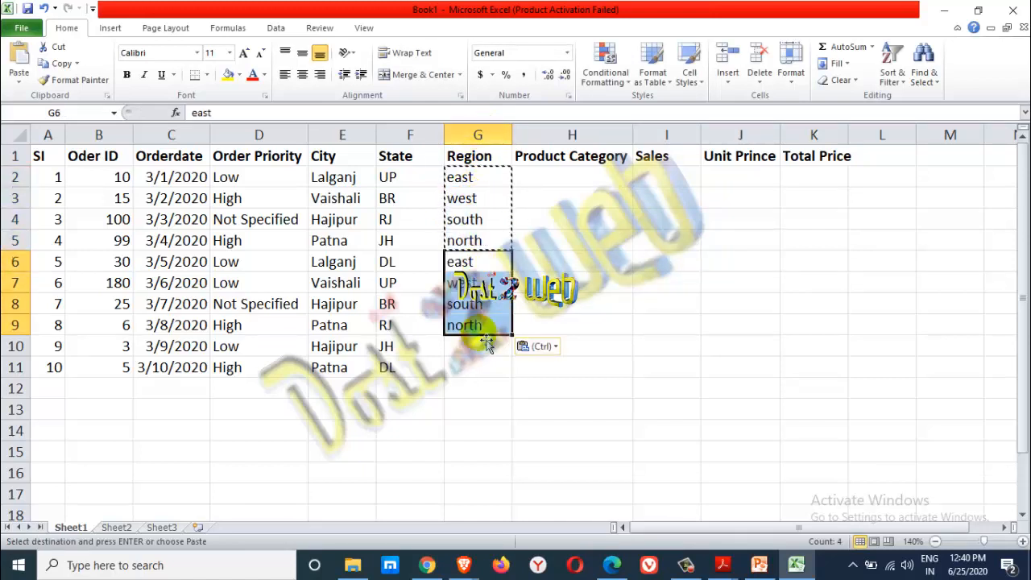
- Copy the regions "south" and "north" from G8:G9 into cells G10:G11
left_click_drag(490, 306, 492, 330)
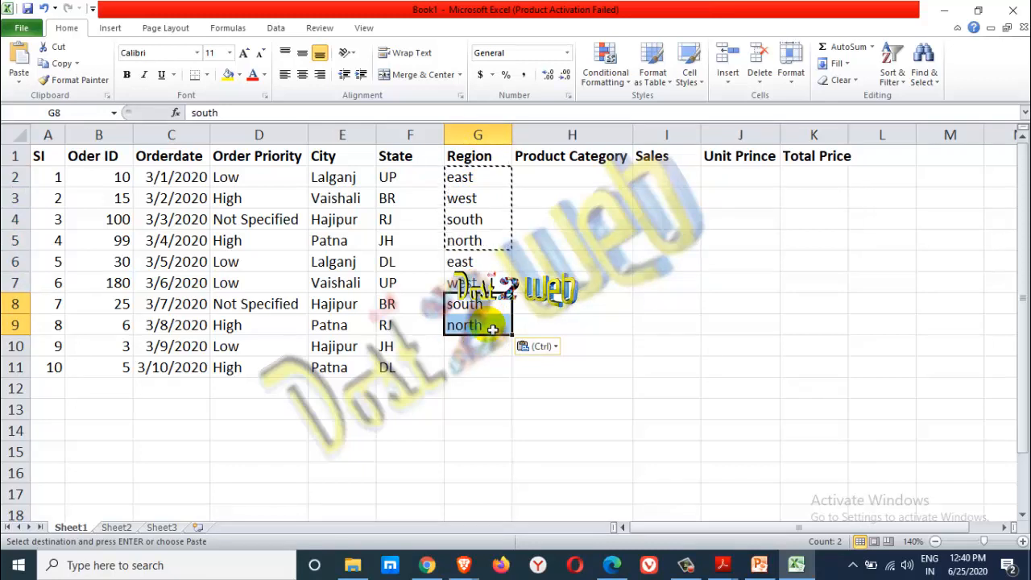
key("ctrl+c")
left_click(477, 347)
key("ctrl+v")
- Enter the product categories "Furniture" in cell H2 and "Office appl" in cell H3
left_click(571, 180)
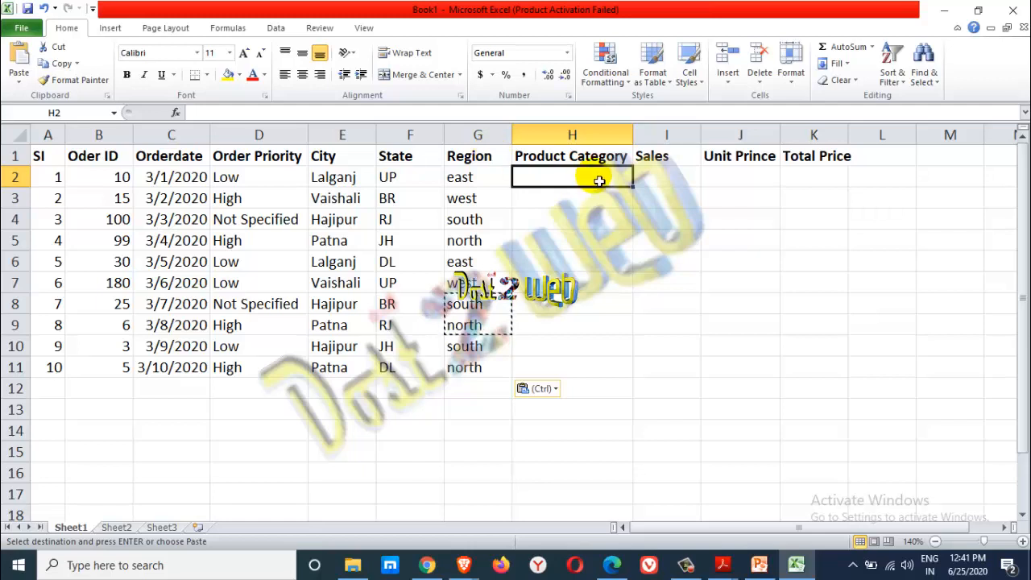
type("urniture")
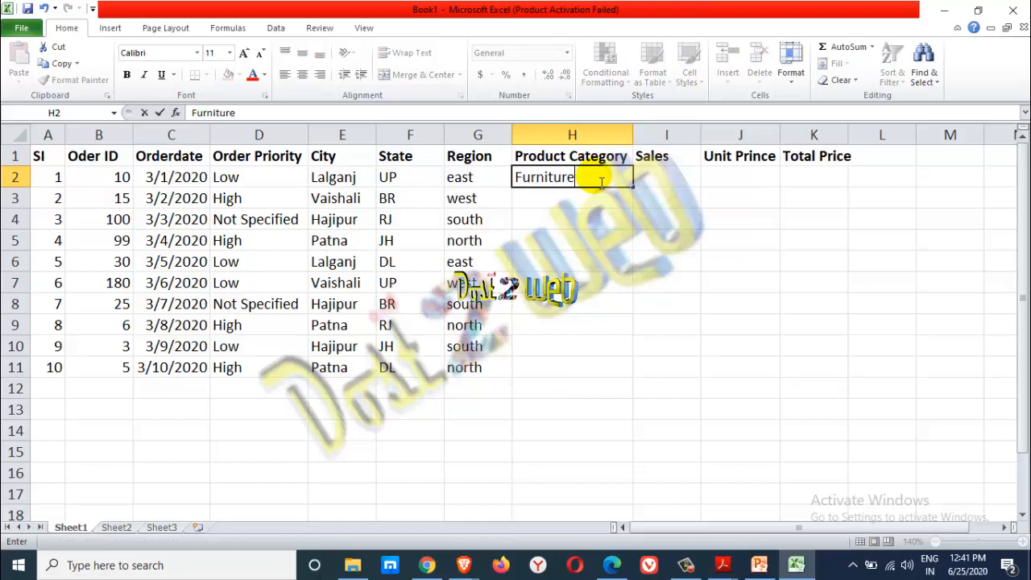
key("Return")
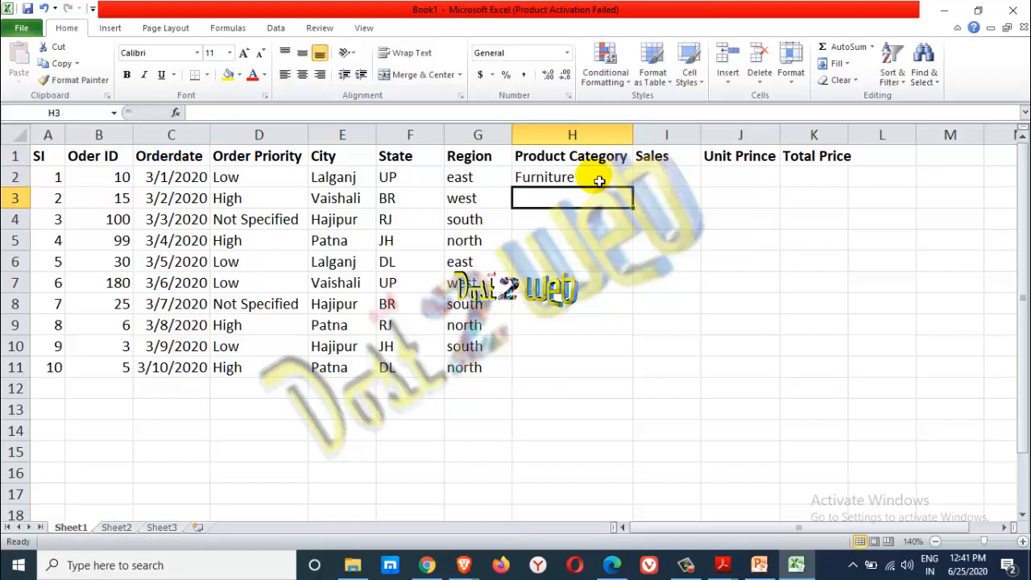
type("O")
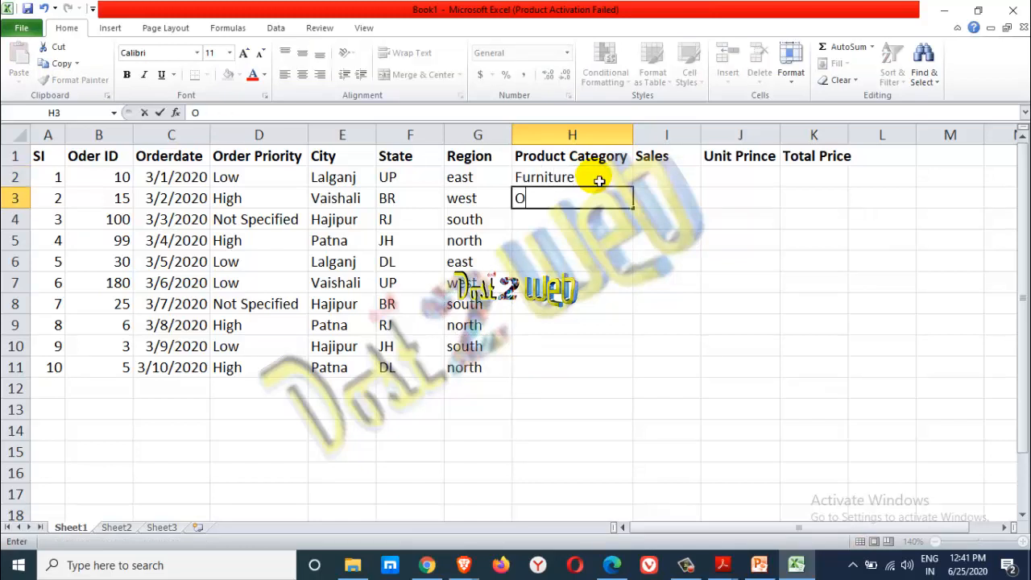
type("ffice appl")
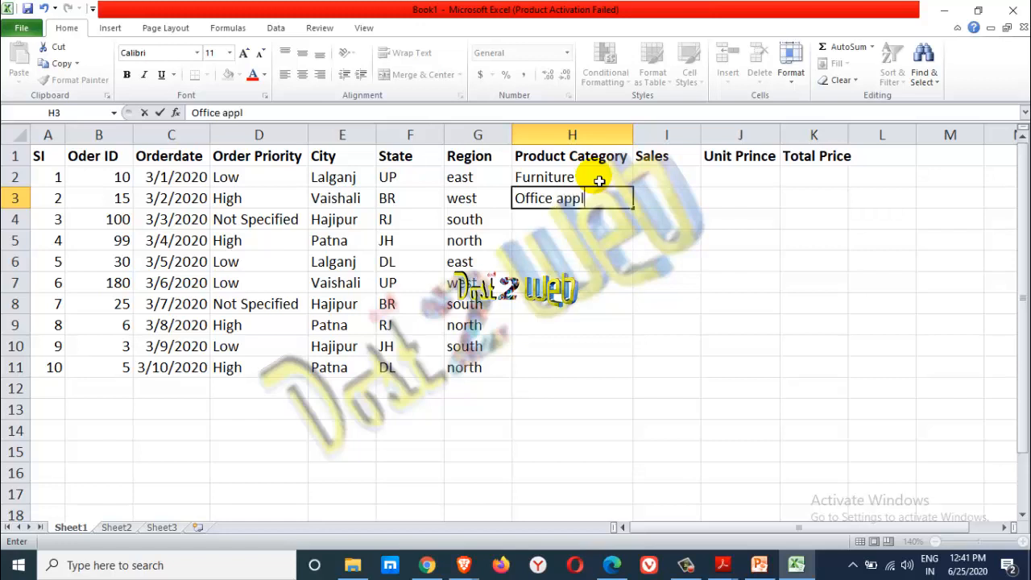
key("Return")
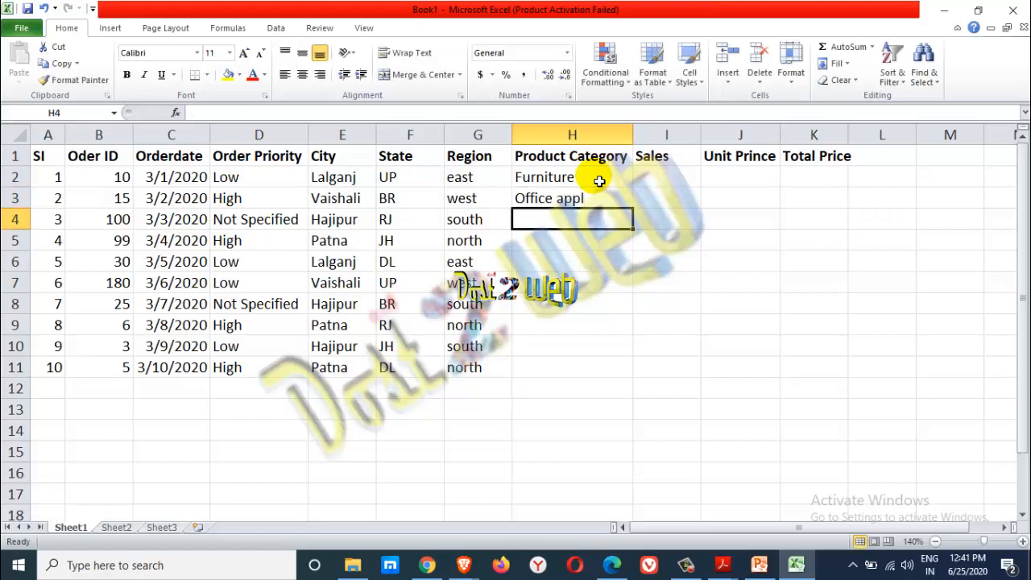
- Enter the product category "Technogy" in cell H4
type("Technil")
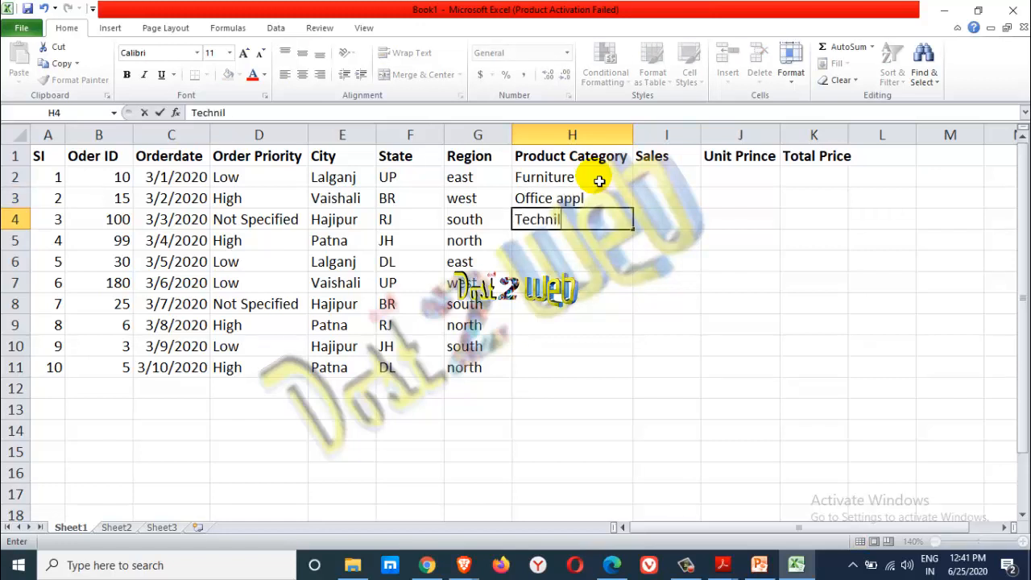
type("o")
key("BackSpace")
key("BackSpace")
key("BackSpace")
key("BackSpace")
type("ogy")
key("Return")
- Copy the three product categories in H2:H4 into cells H5:H7 and H8:H10
left_click_drag(599, 181, 601, 229)
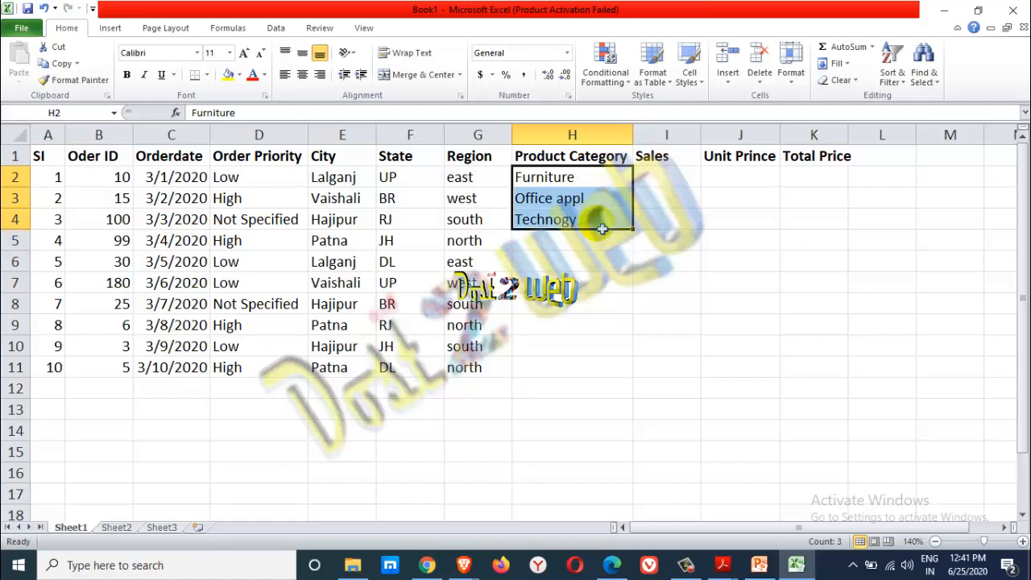
key("ctrl+c")
left_click(589, 239)
key("ctrl+v")
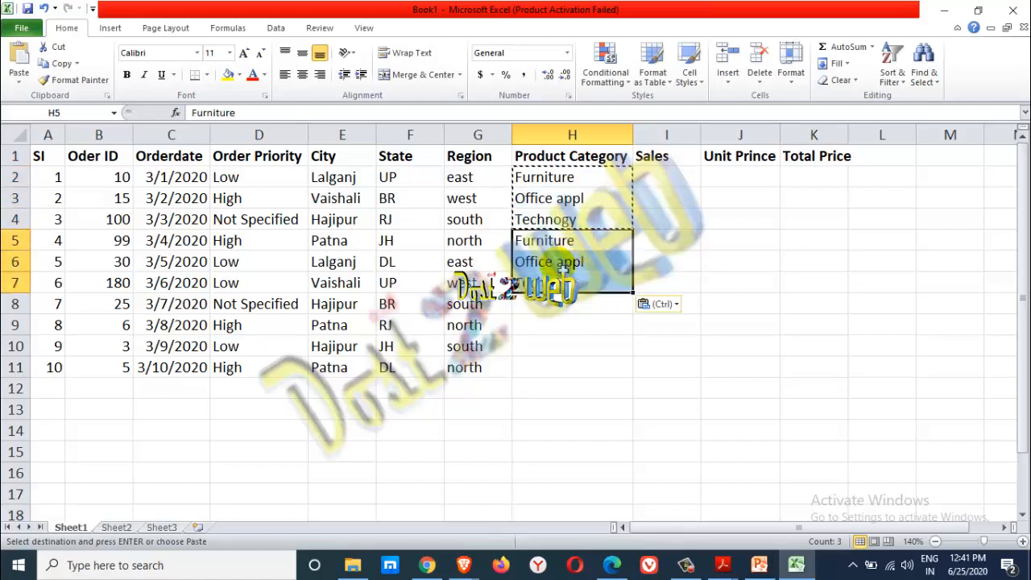
left_click(540, 308)
key("ctrl+v")
left_click(536, 386)
- Copy the product category "Technogy" from cell H10 into cell H11
left_click(554, 347)
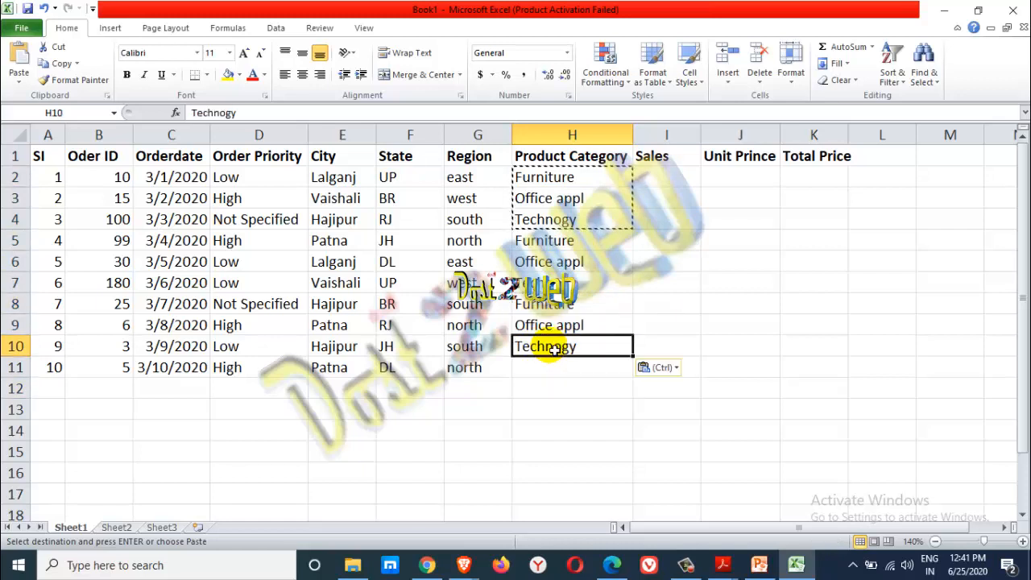
key("ctrl+c")
left_click(538, 369)
key("ctrl+v")
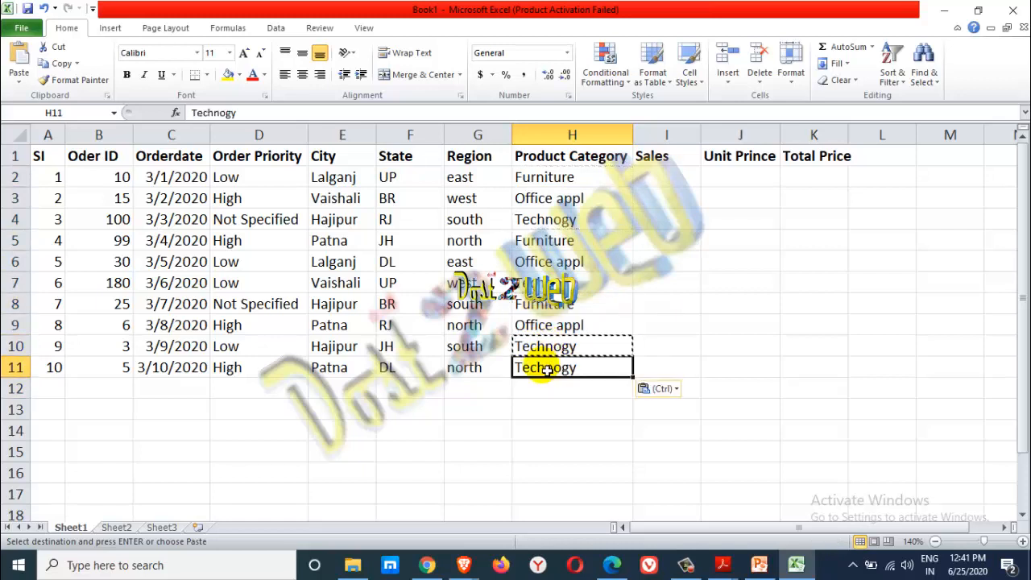
- Enter the sales figures 1300, 1525, 1700, 2800 and 10000 in cells I2 to I6
left_click(660, 178)
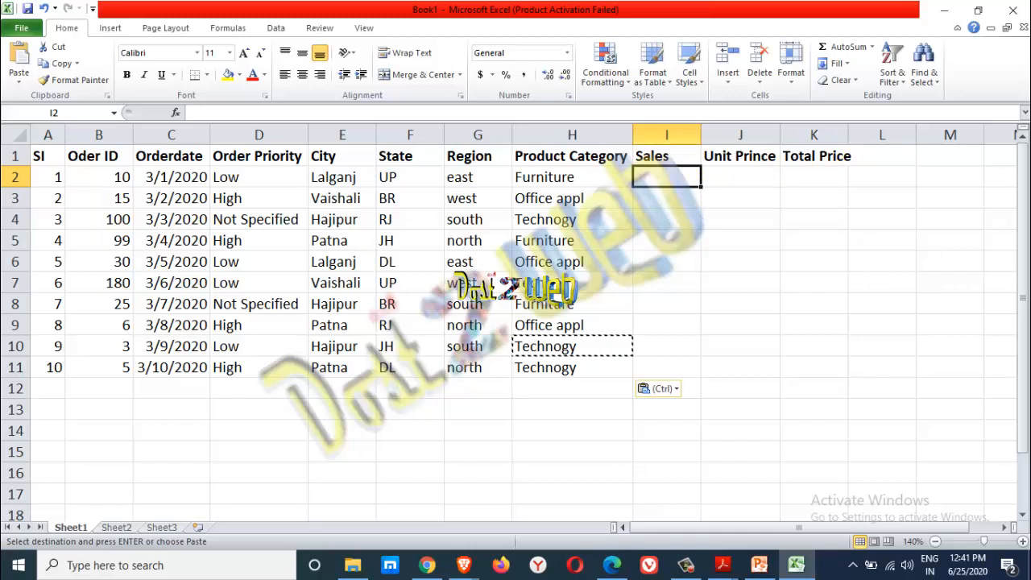
type("1300")
key("Return")
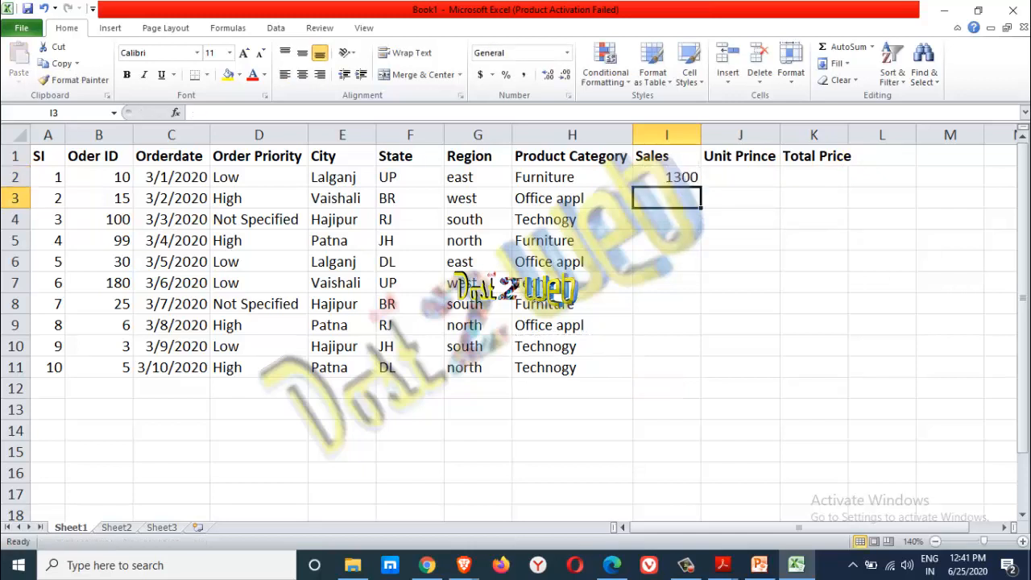
type("1525")
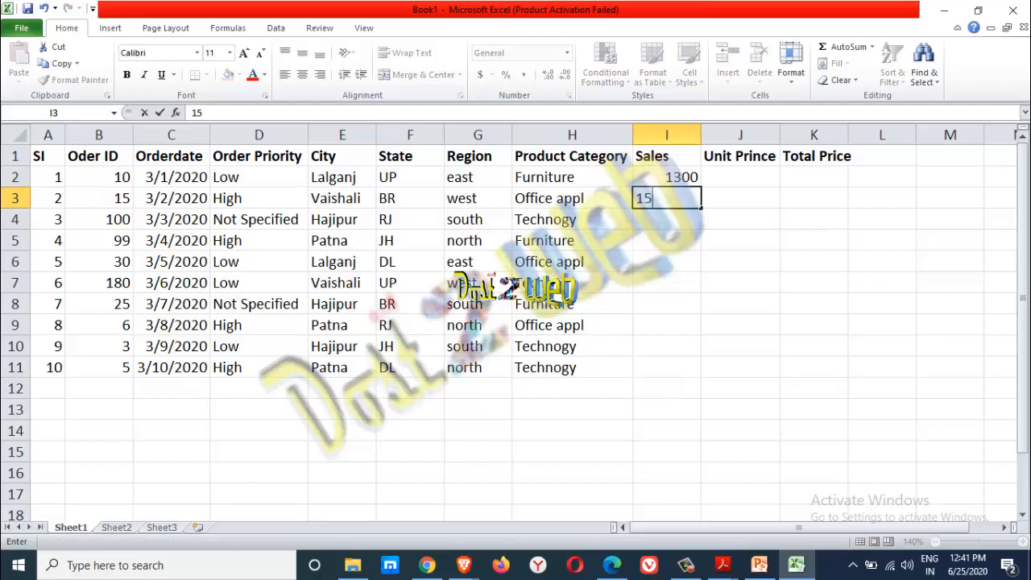
key("Return")
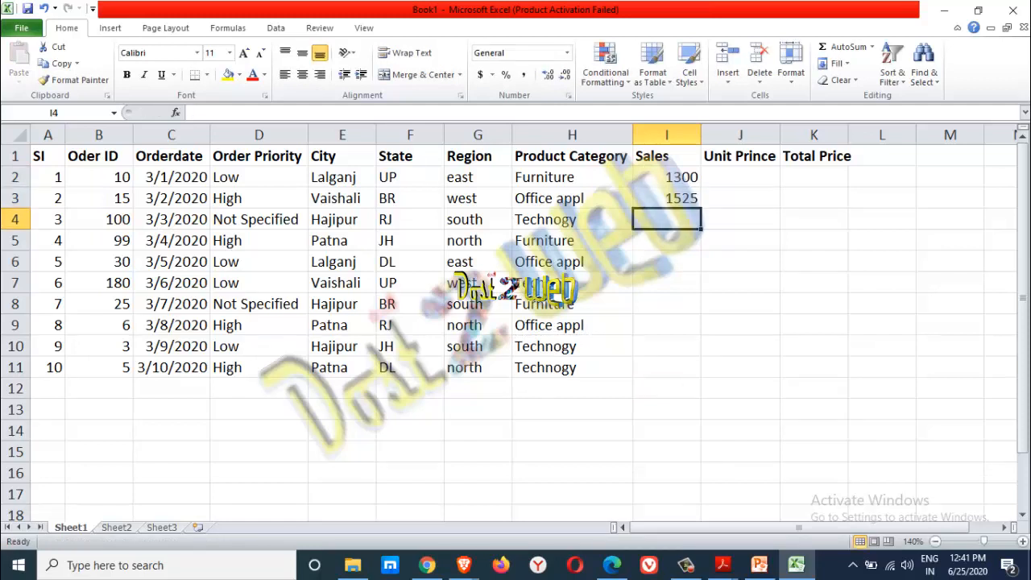
type("1700")
key("Return")
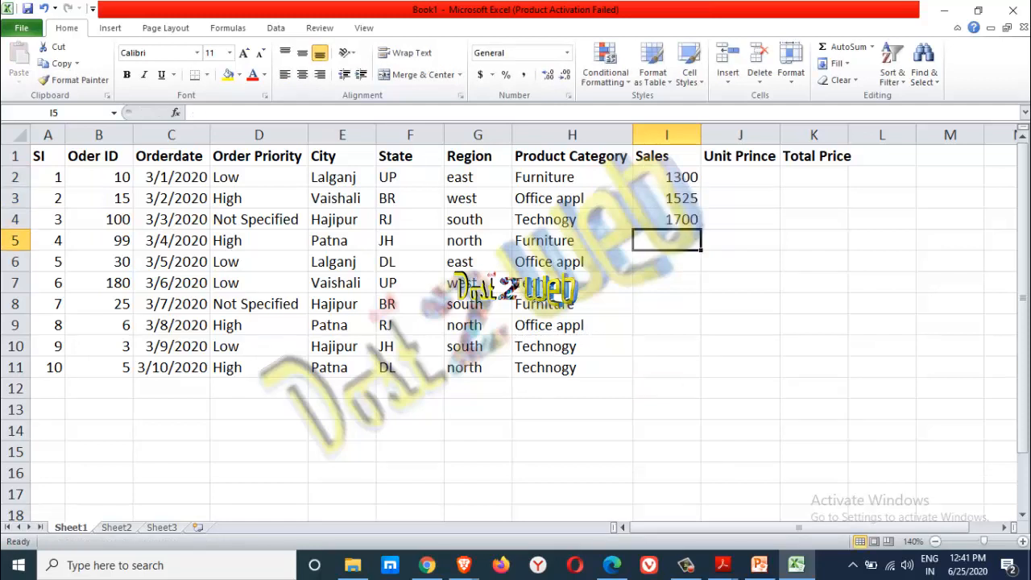
type("2800")
key("Return")
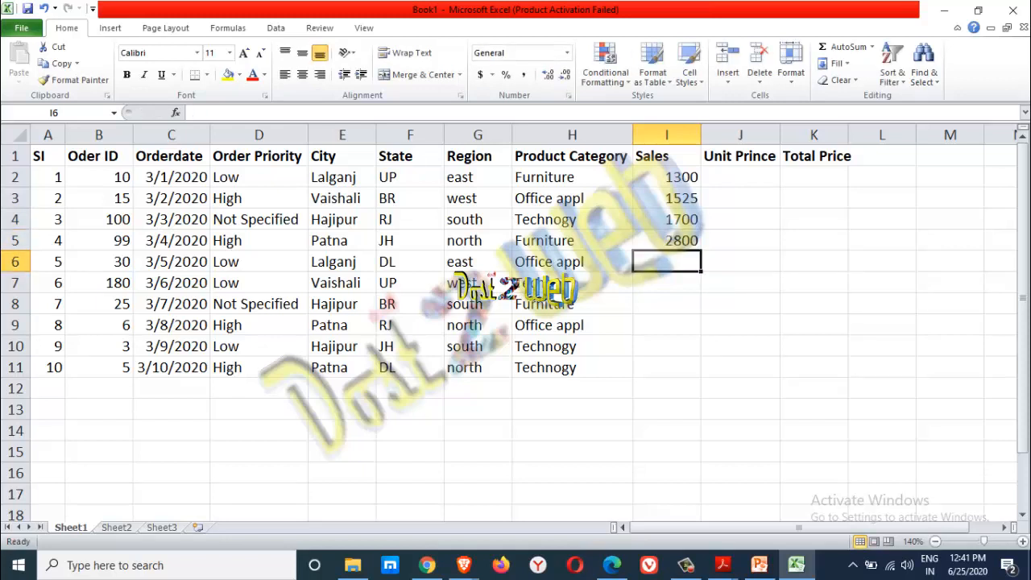
type("10000")
key("Return")
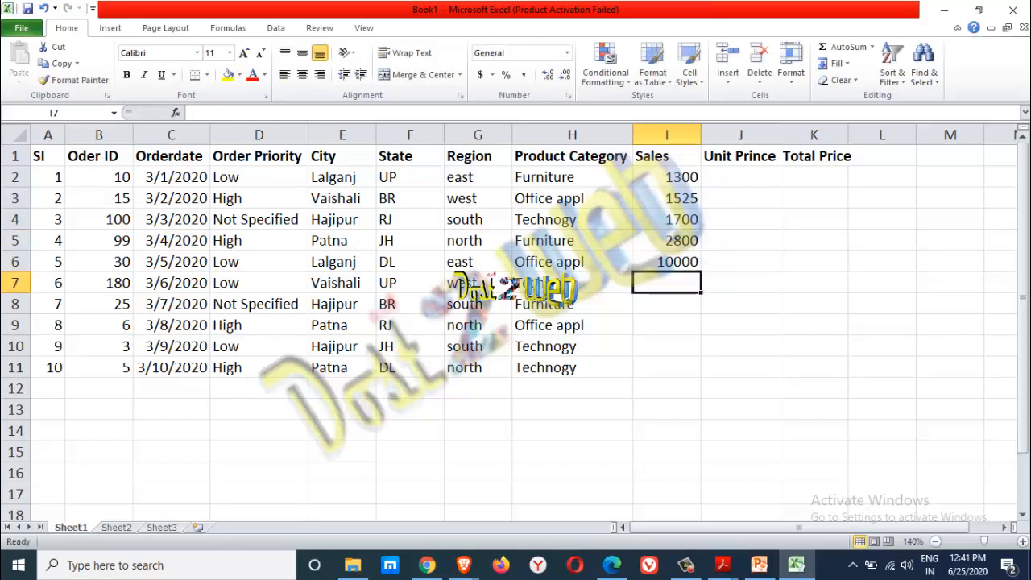
- Copy the five sales figures in I2:I6 into cells I7:I11
left_click_drag(665, 179, 670, 261)
key("ctrl+c")
left_click(672, 284)
key("ctrl+v")
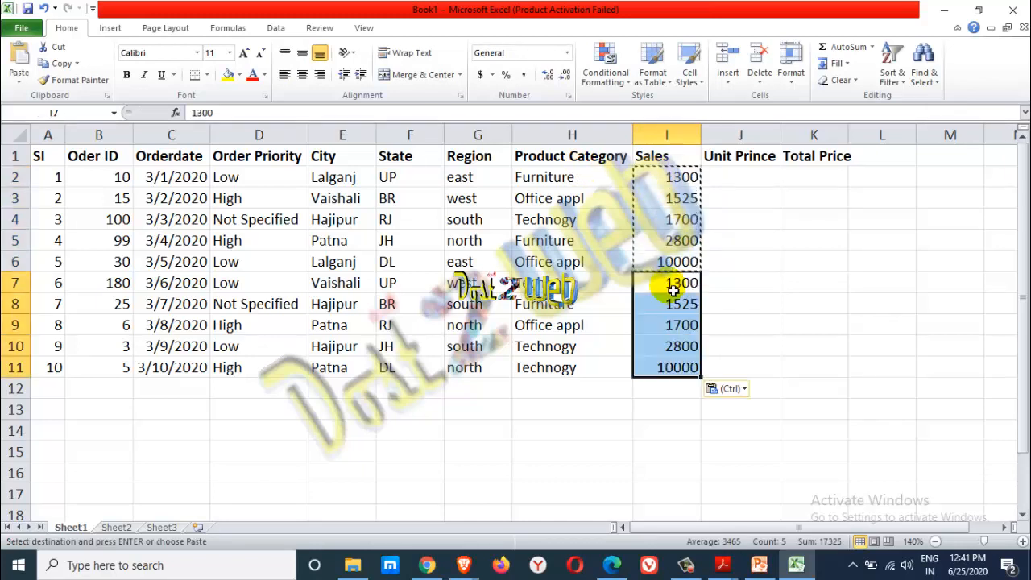
- Shorten the column heading in cell J1 to "Unit" by removing its second word
left_click(753, 176)
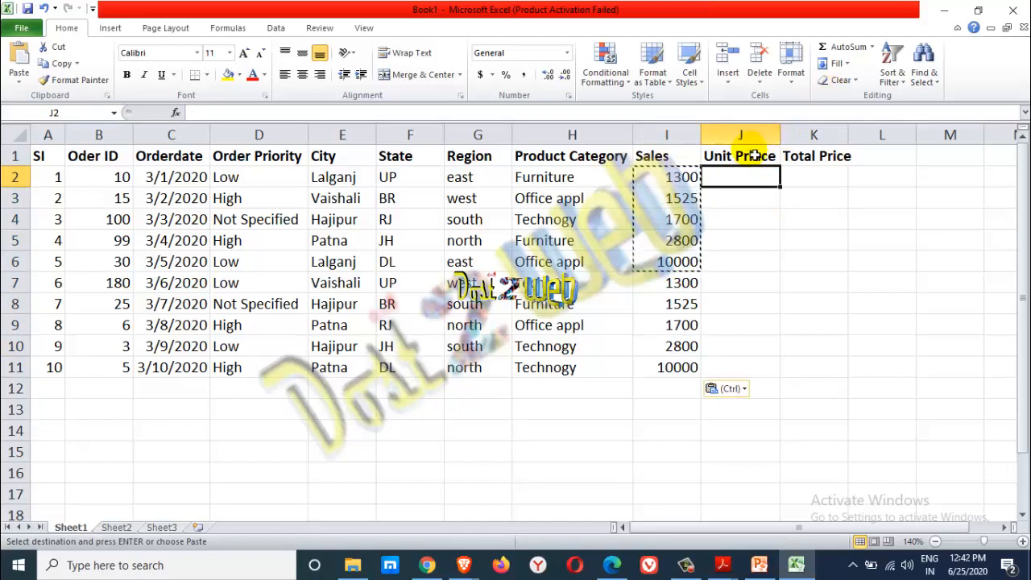
left_click(752, 156)
double_click(745, 157)
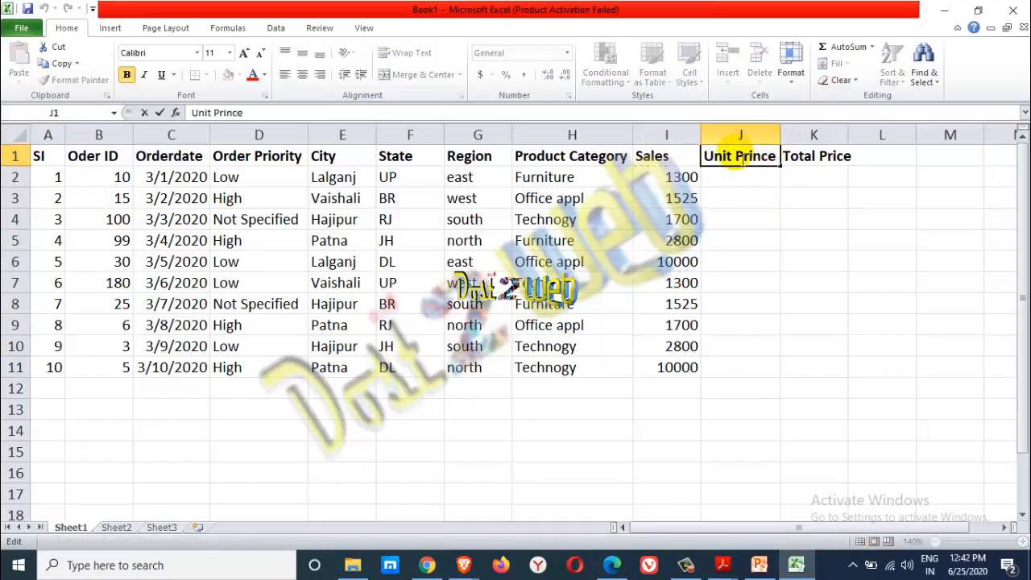
double_click(741, 156)
key("BackSpace")
left_click(750, 202)
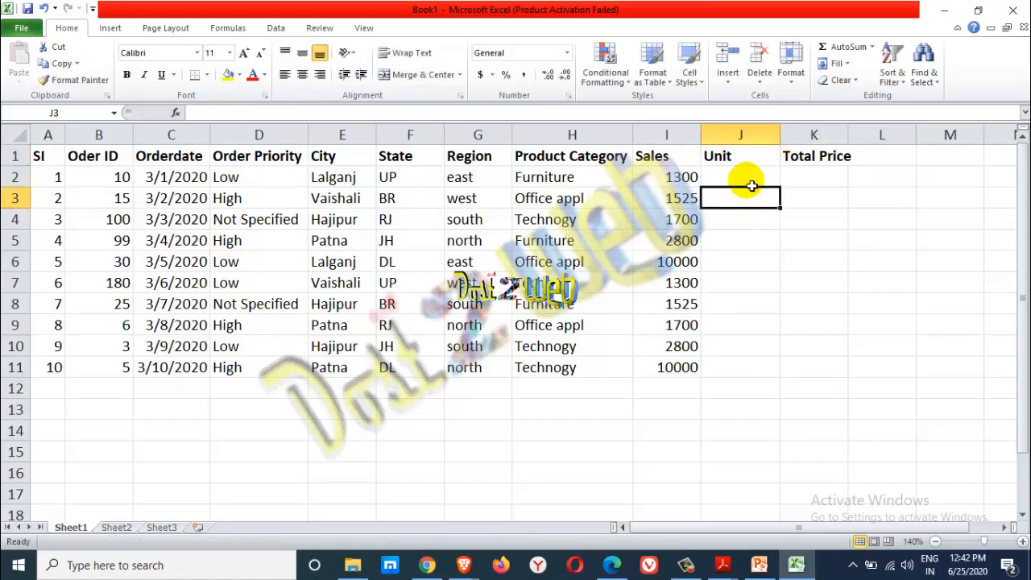
- Enter the unit quantities 1, 2, 3, 5 and 9 in cells J2 to J6
left_click(750, 180)
type("1")
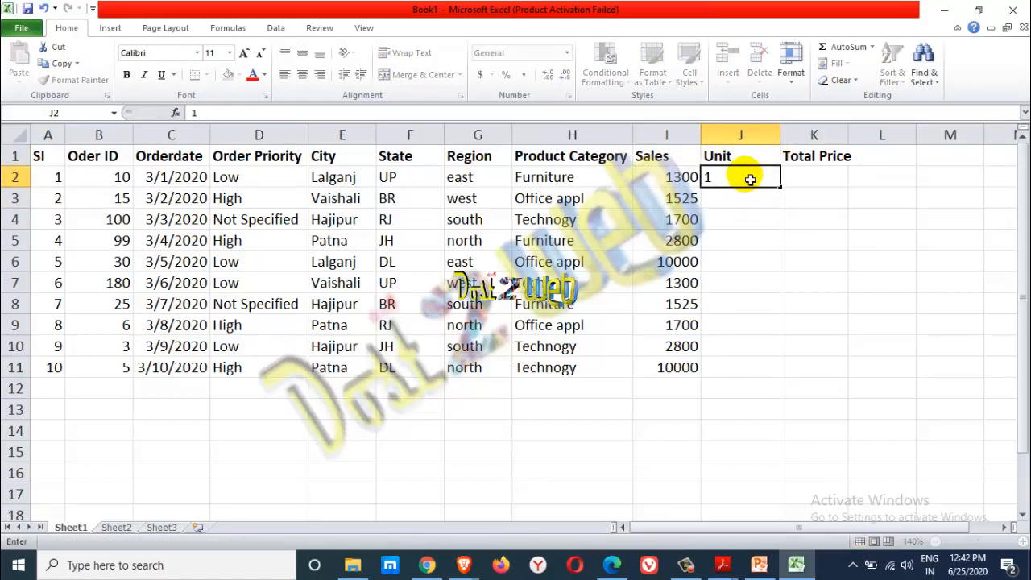
key("Return")
type("2")
key("Return")
type("3")
key("Return")
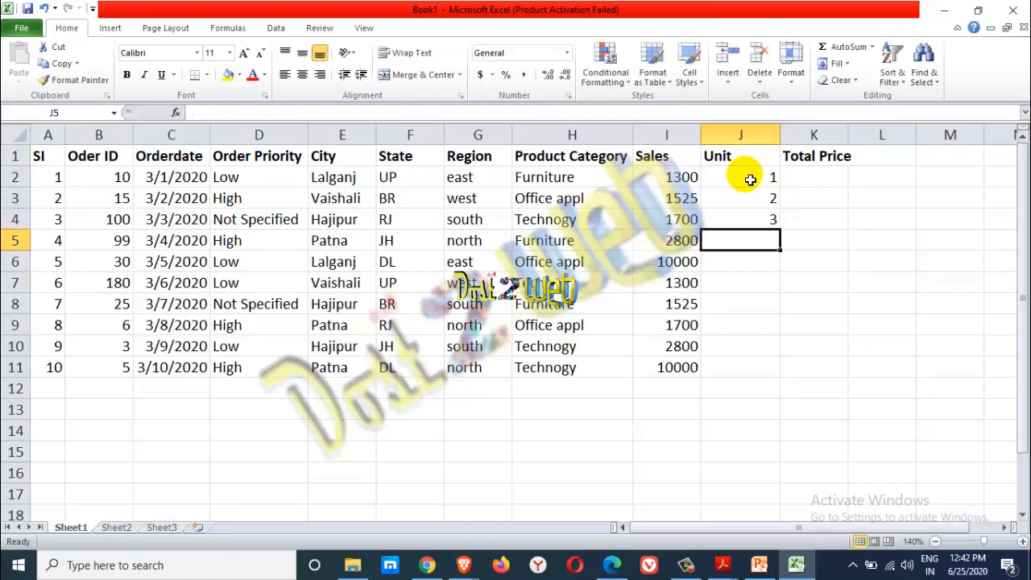
type("5")
key("Return")
type("9")
key("Return")
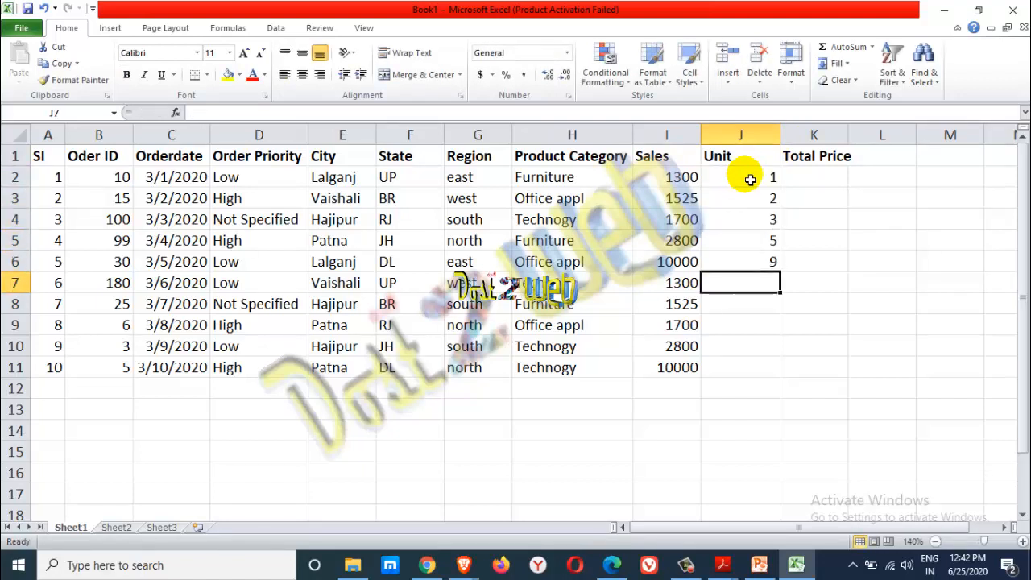
- Enter the unit quantities 1, 7, 1, 2 and 3 in cells J7 to J11
type("1")
key("Return")
type("7")
key("Return")
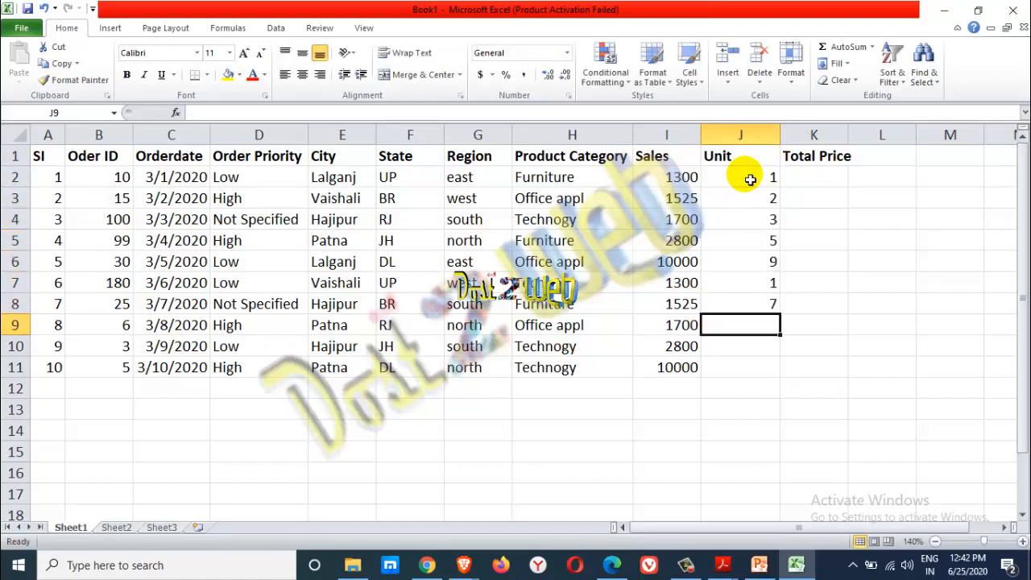
type("1")
key("Return")
type("2")
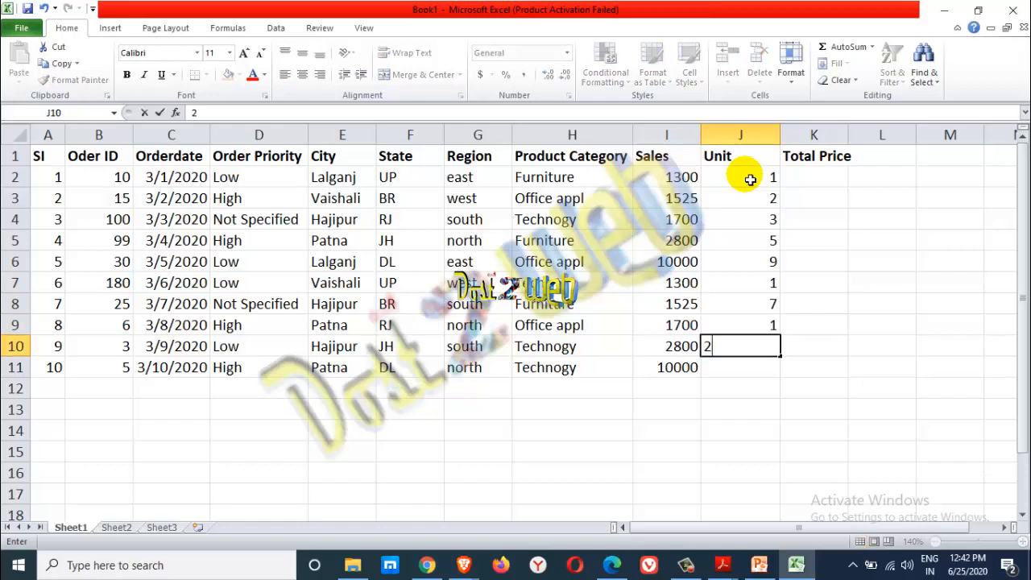
key("Return")
type("3")
key("Return")
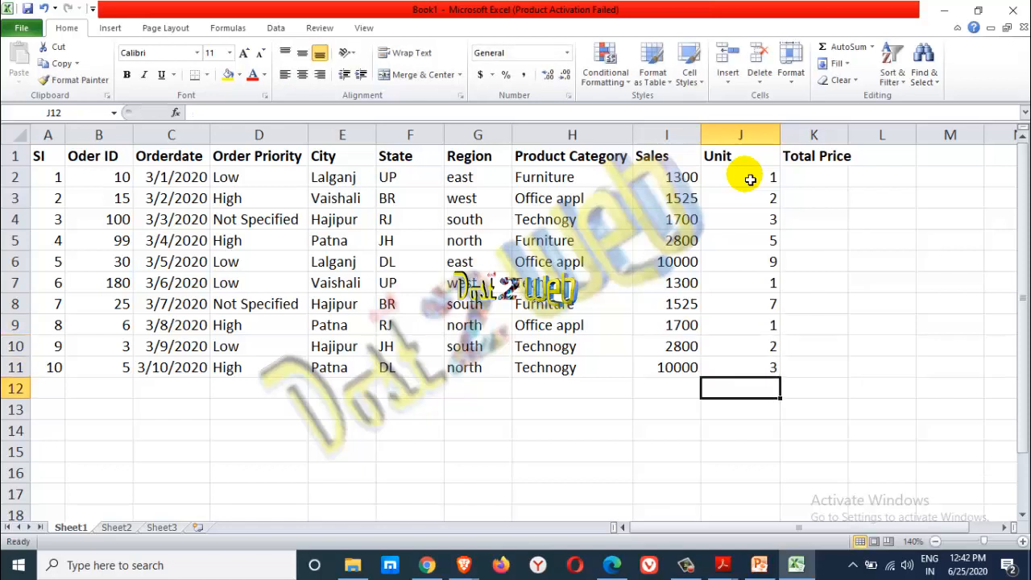
- Select cell K2 under Total Price, check the Google Meet call in Brave, and return to the Excel workbook
left_click(677, 179)
left_click(794, 184)
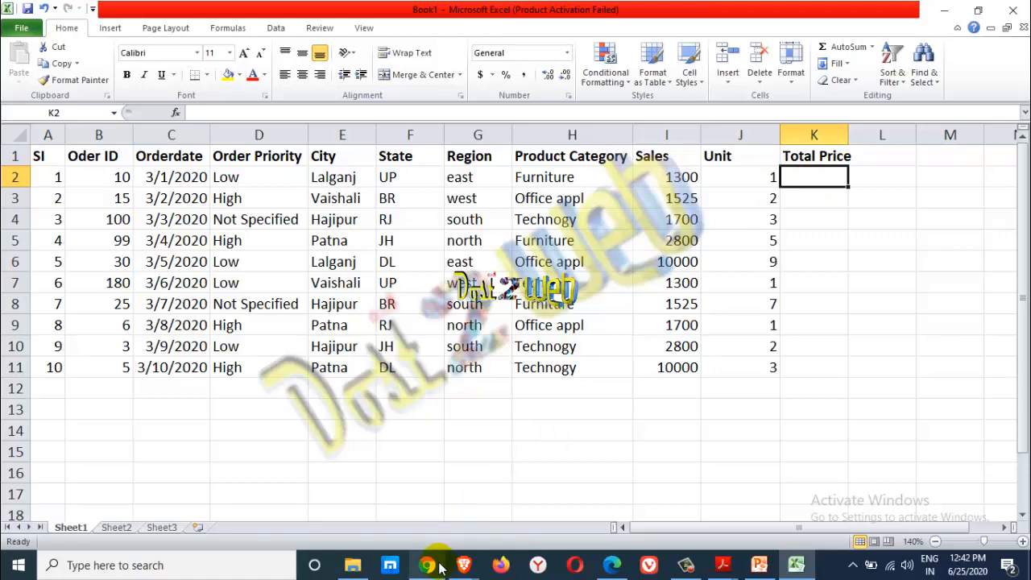
left_click(463, 566)
left_click(383, 497)
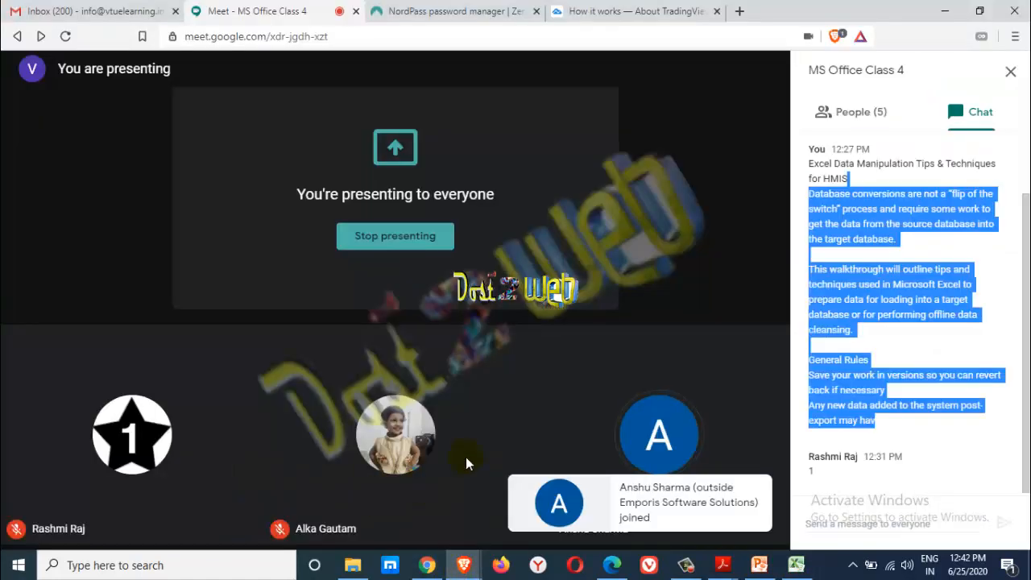
left_click(945, 11)
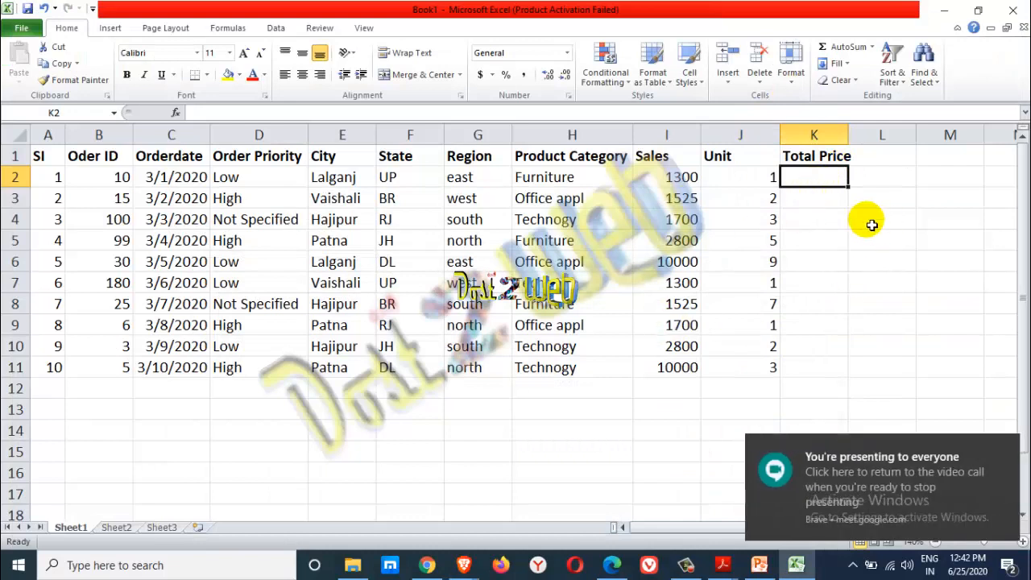
- Enter the formula =I28*J2 in cell K2 under Total Price
type("=")
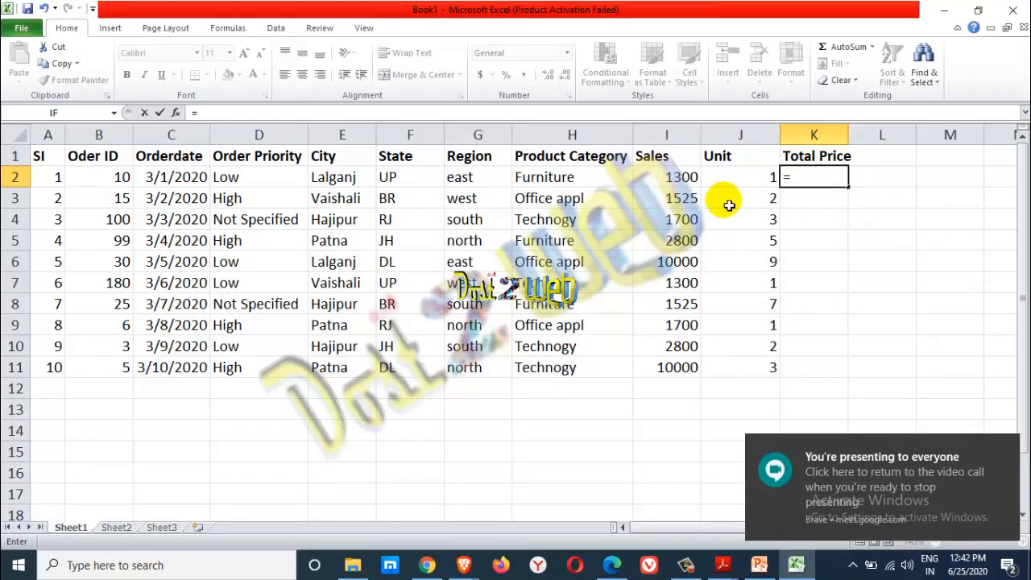
left_click(685, 178)
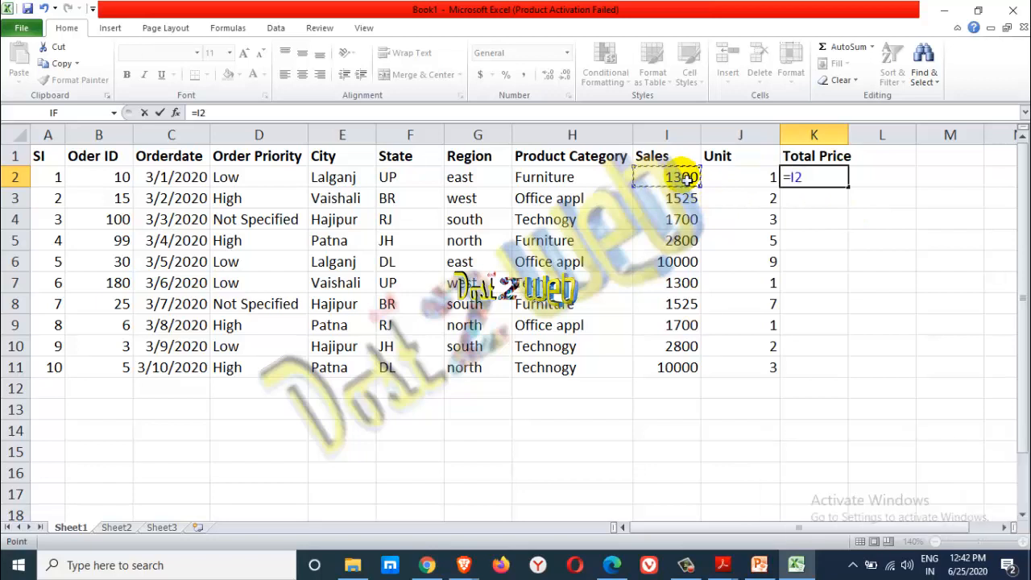
type("8")
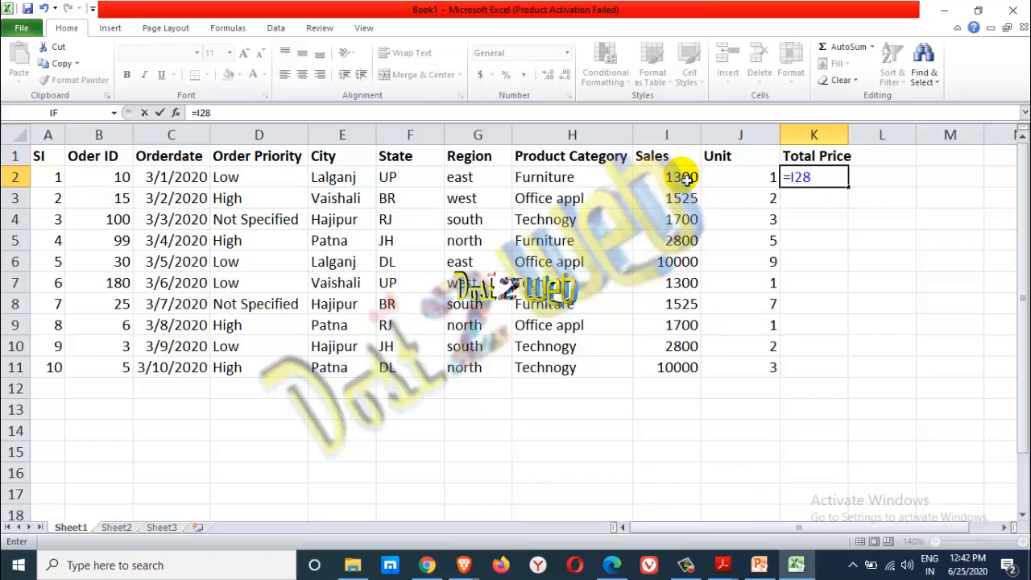
left_click(735, 181)
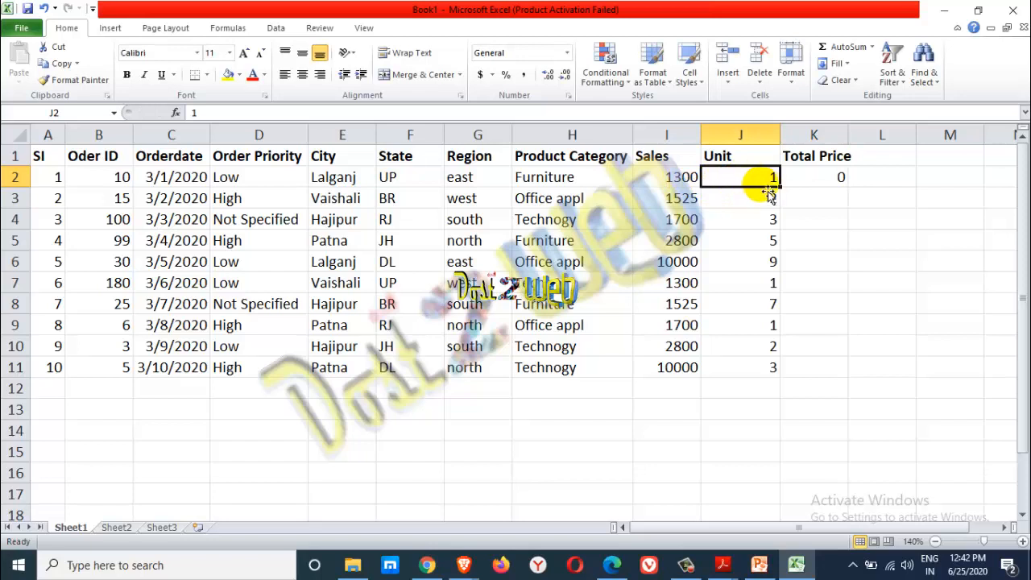
left_click(814, 180)
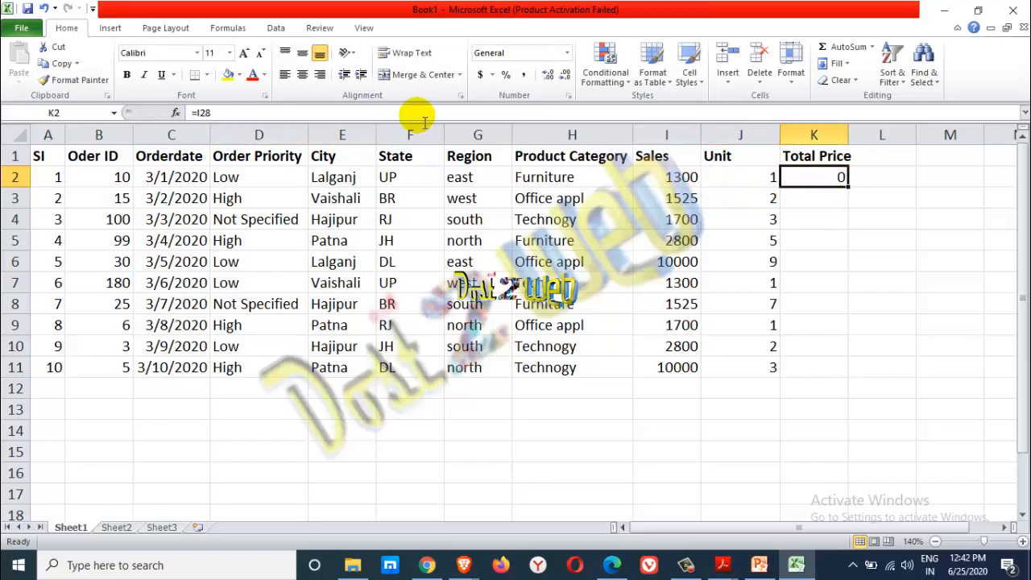
left_click(300, 114)
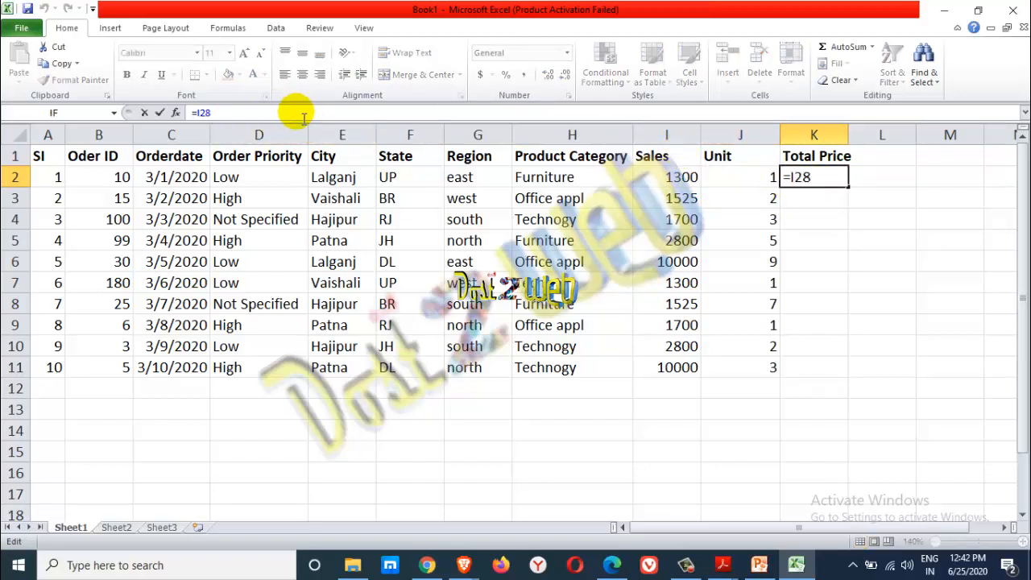
type("*")
left_click(737, 179)
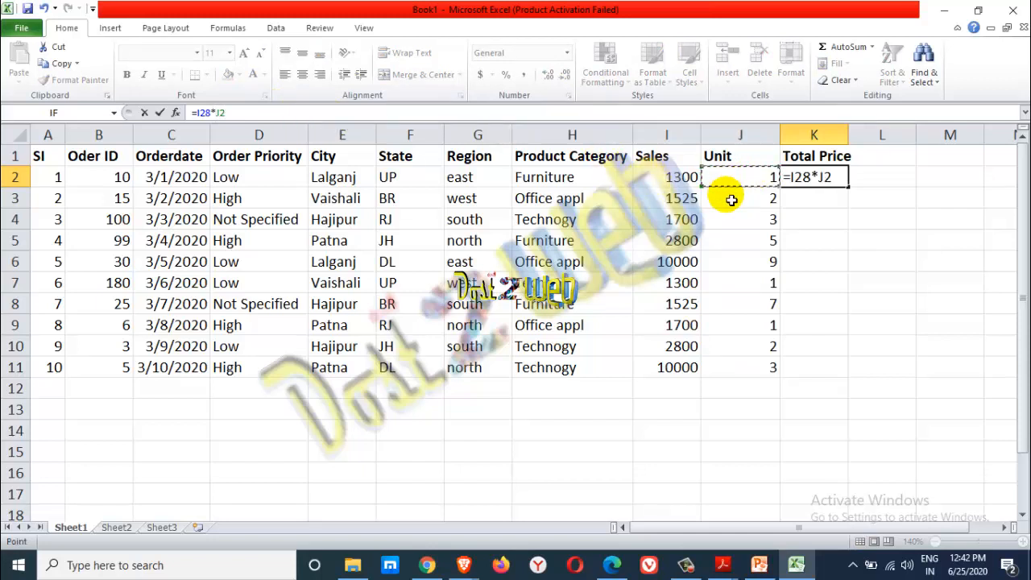
key("Return")
left_click(734, 177)
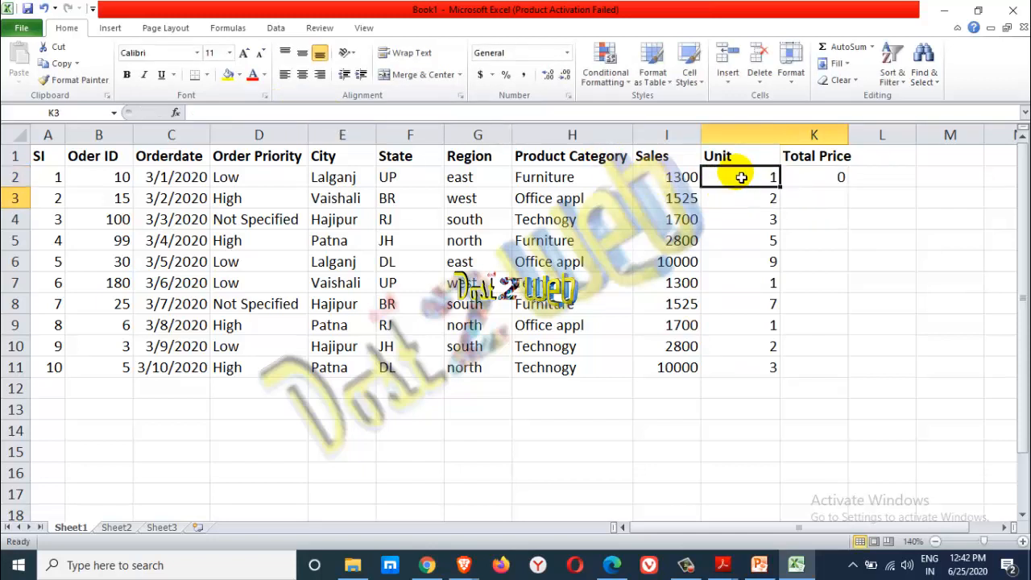
- Correct the formula in K2 to =I2*J2 and fill it down through K11
left_click(810, 177)
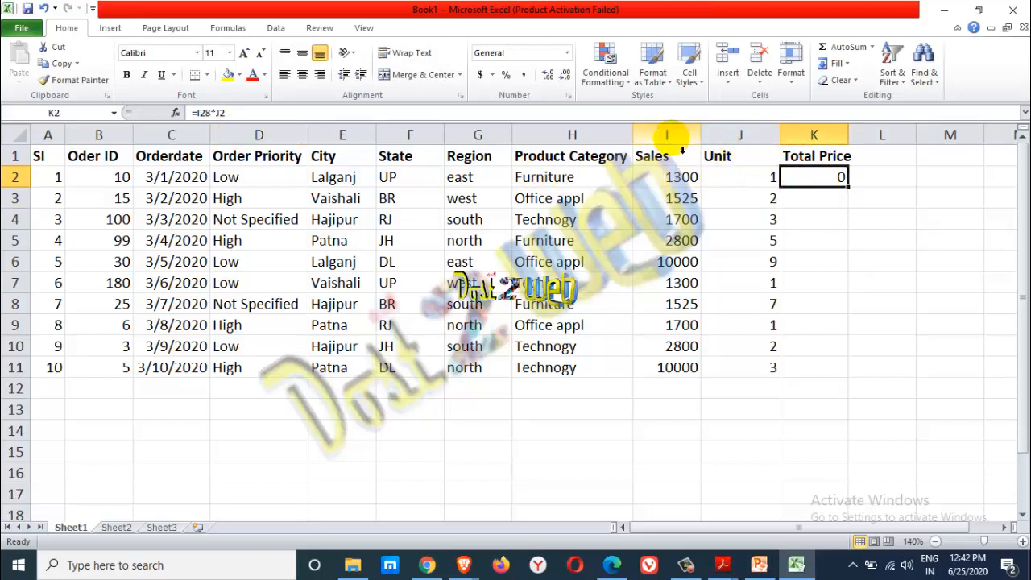
left_click(212, 114)
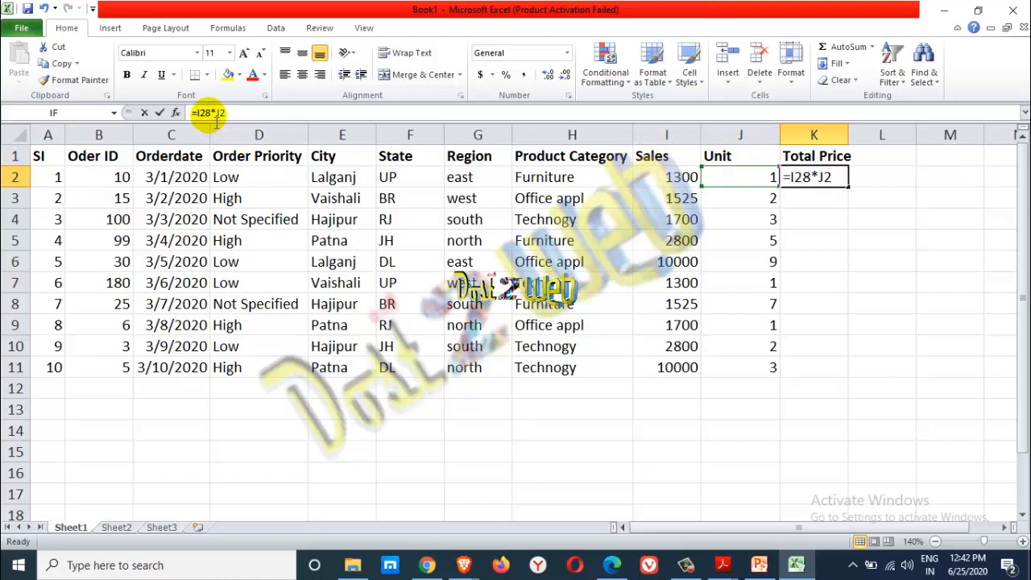
key("BackSpace")
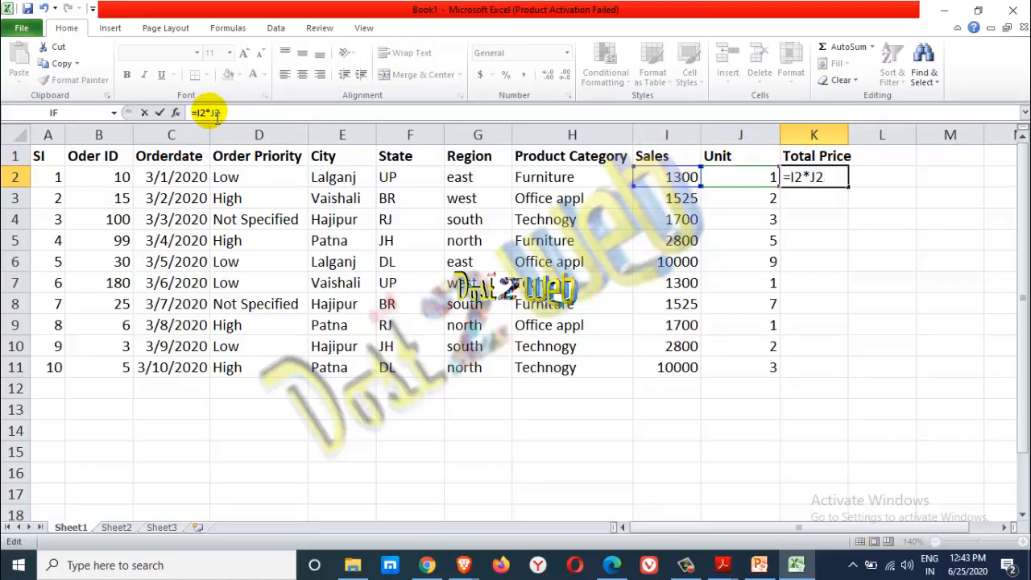
key("Return")
left_click(813, 182)
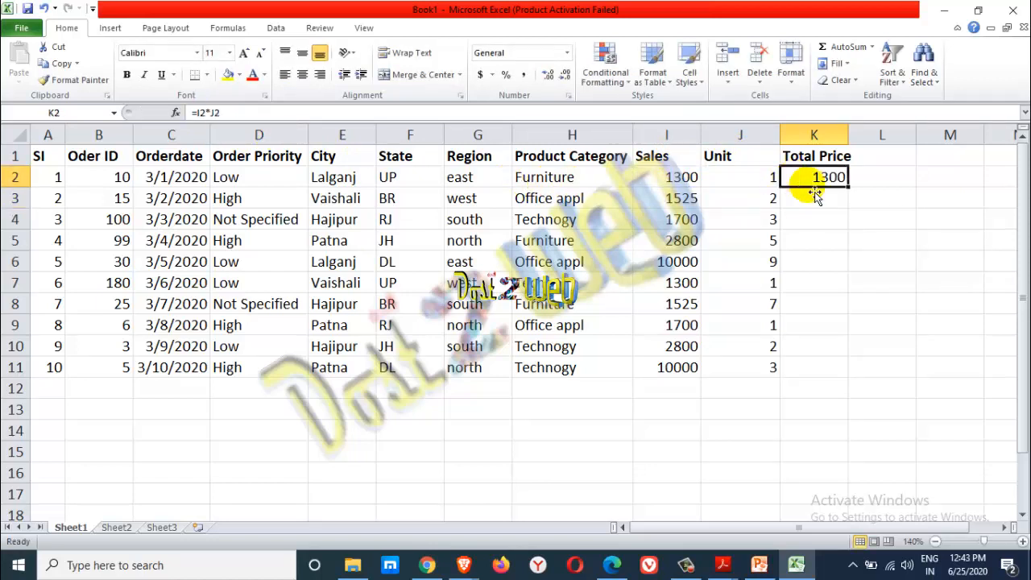
left_click_drag(850, 190, 825, 373)
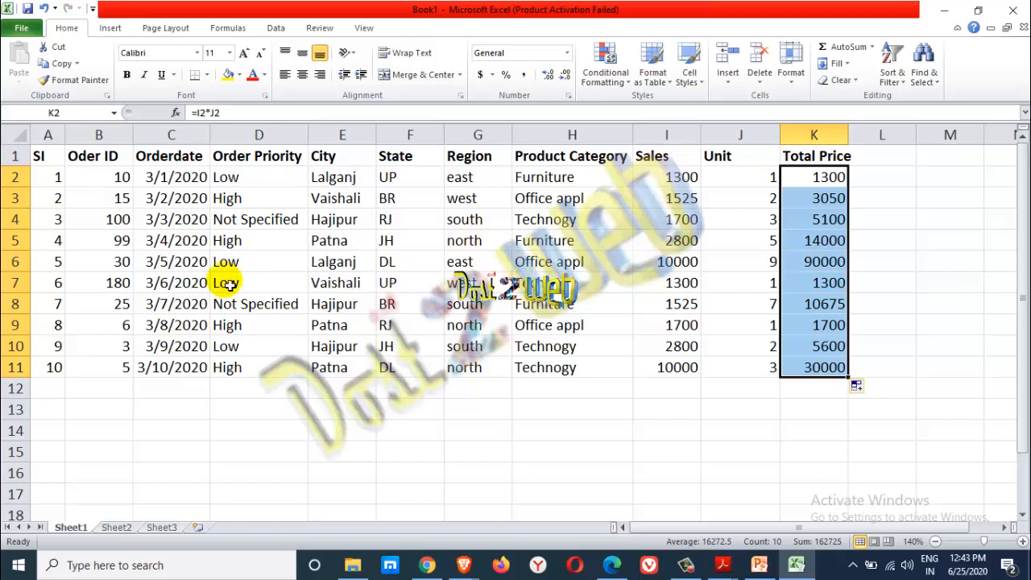
- Clear the order ID in cell B7 and undo the deletion
left_click(119, 286)
key("Delete")
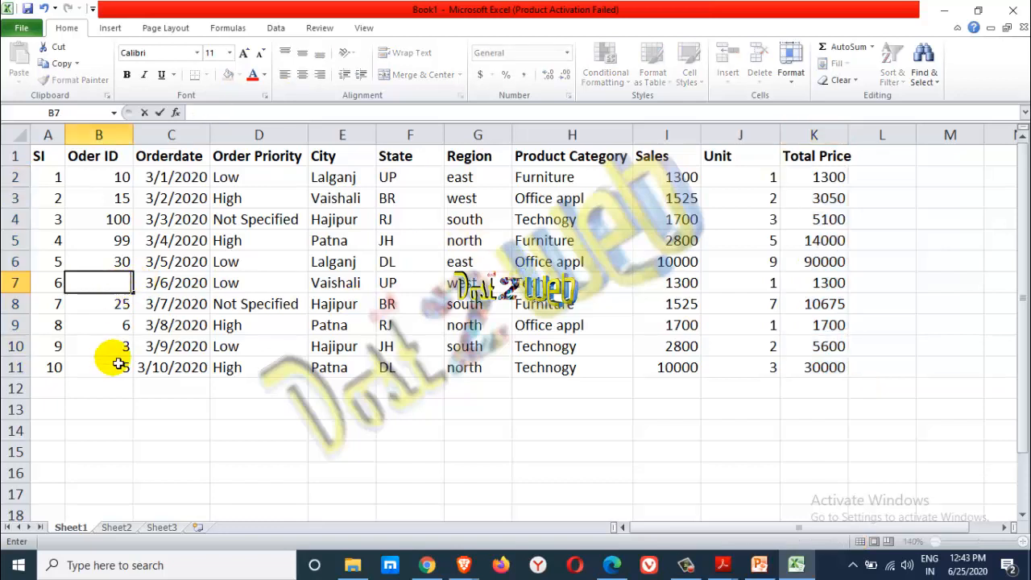
left_click(113, 367)
left_click(112, 282)
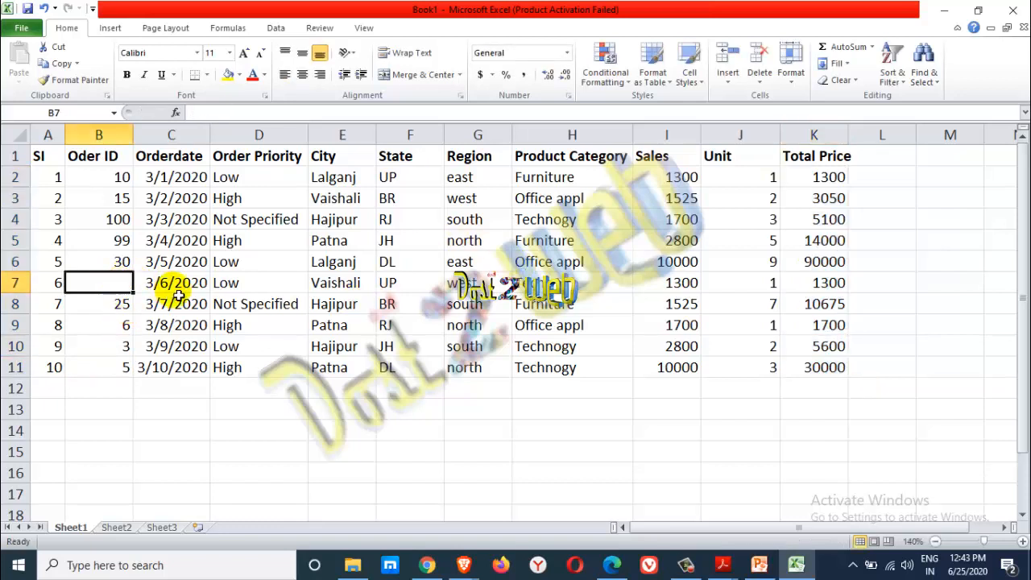
left_click(11, 282)
left_click(266, 134)
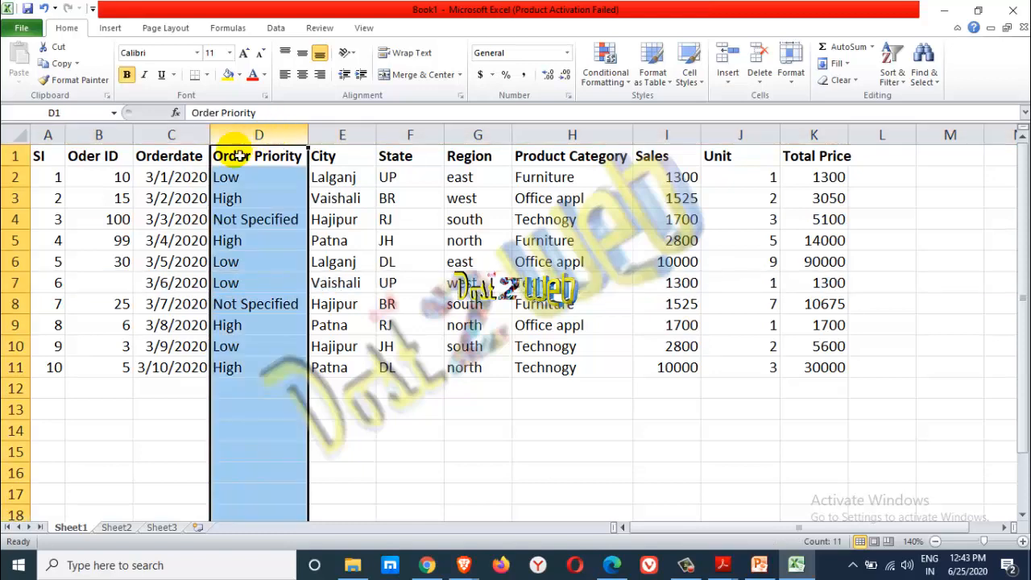
left_click(95, 308)
key("ctrl+z")
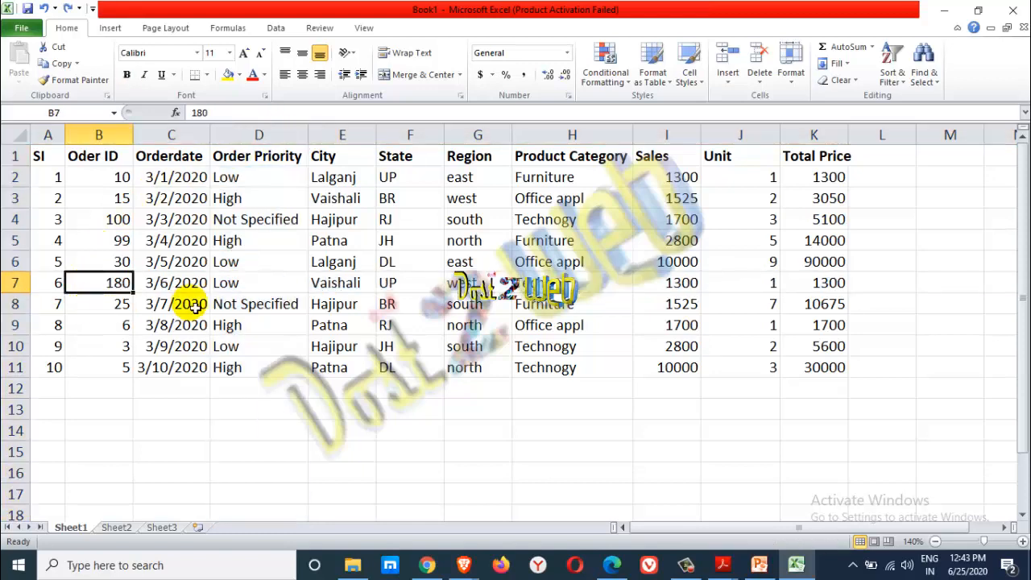
- Save the workbook as mydb in the Documents folder as an Excel Workbook
key("ctrl+s")
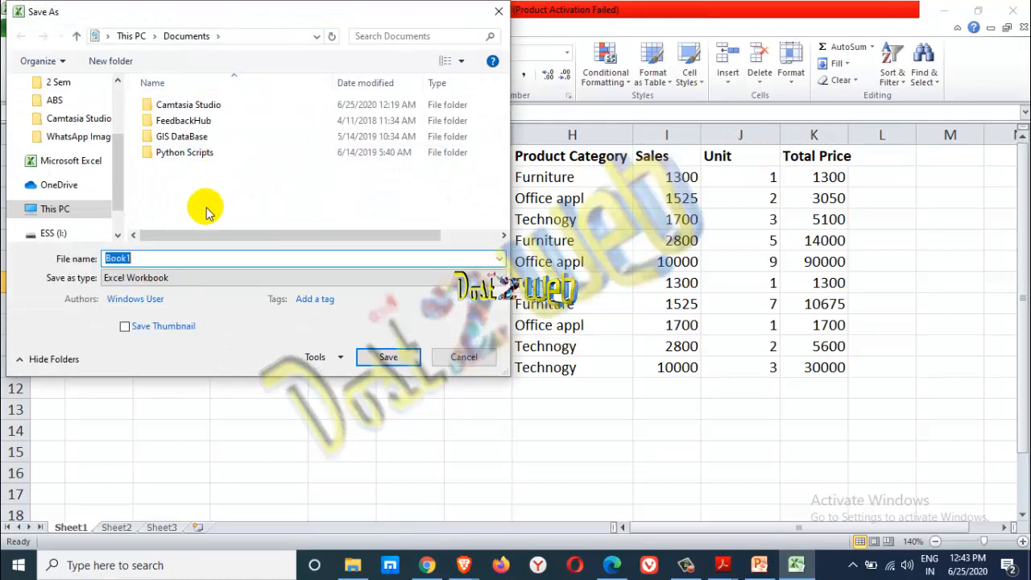
type("mydb")
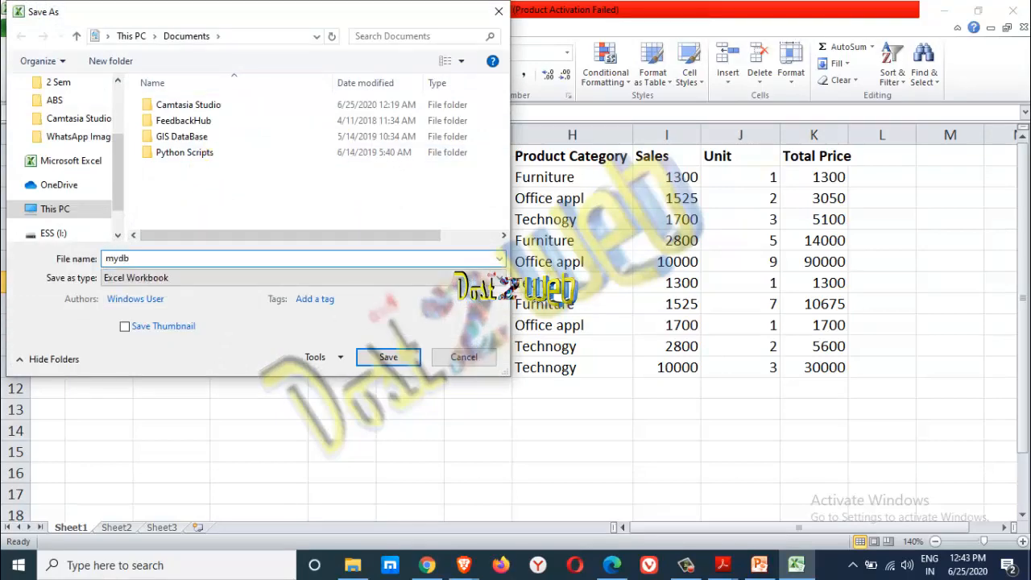
key("Return")
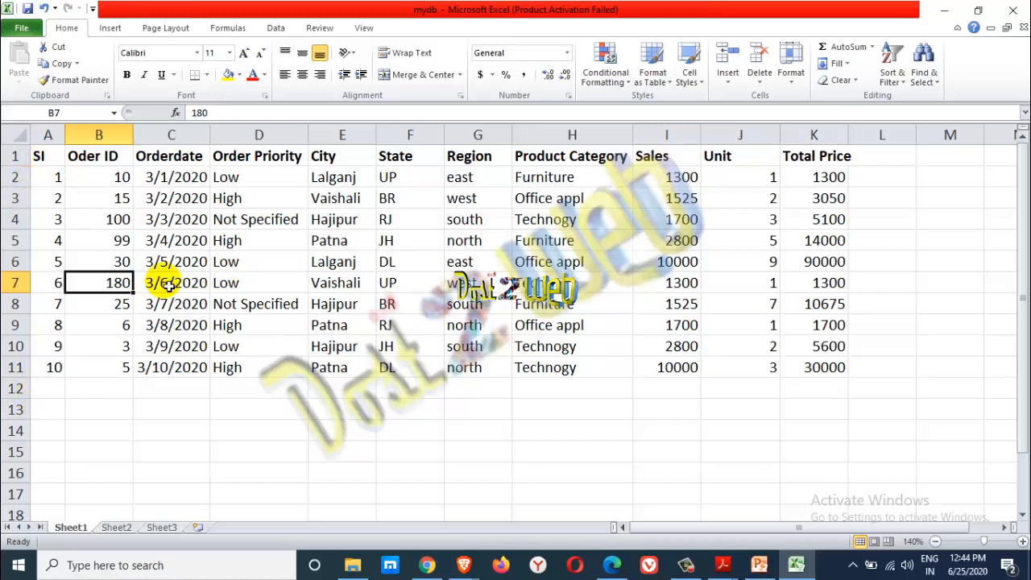
left_click_drag(1017, 239, 1015, 298)
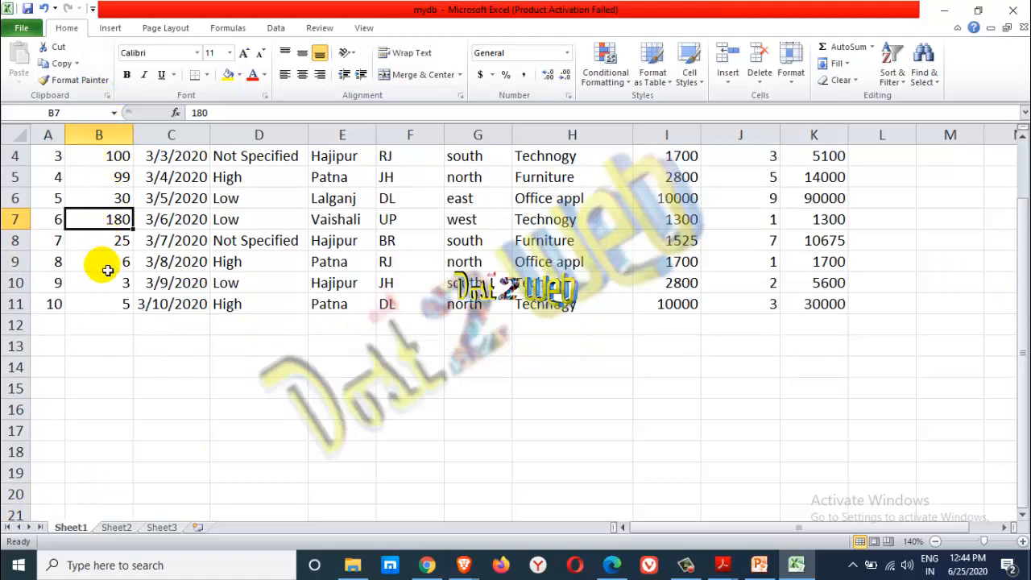
scroll(226, 310, "up", 1)
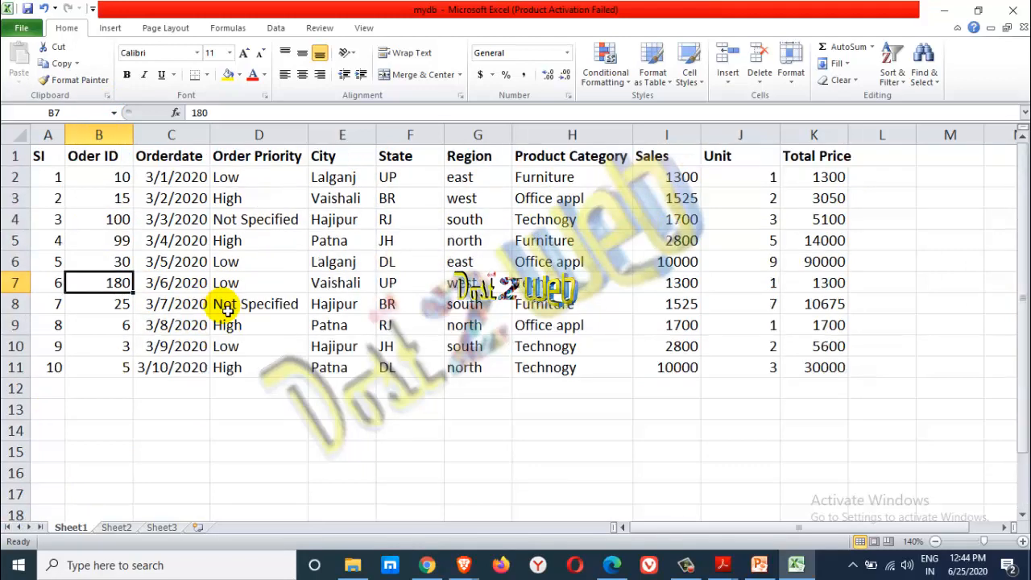
left_click(260, 200)
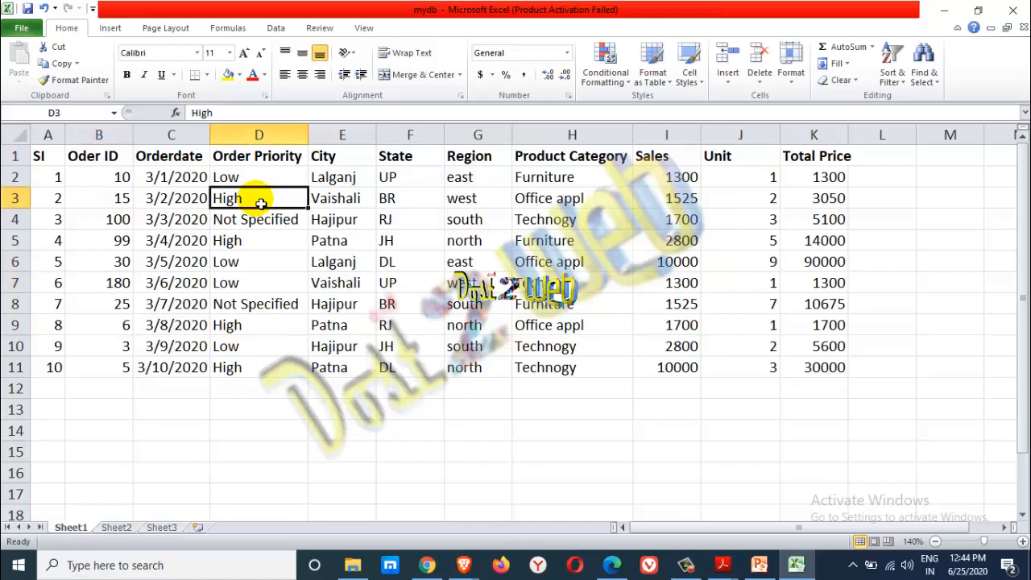
left_click(256, 264)
left_click(60, 181)
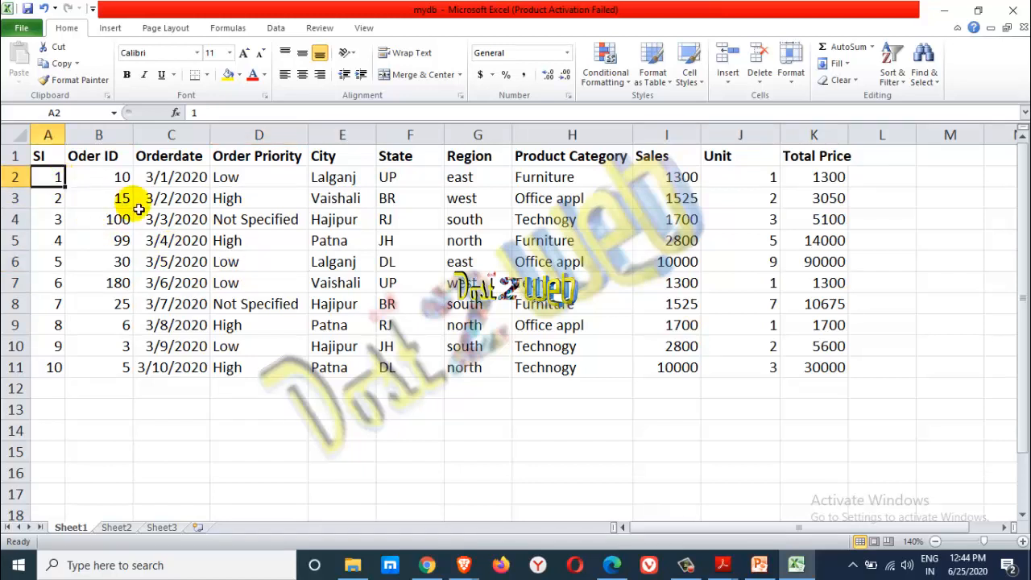
- Convert the data range A1:K11 into a table that has headers
left_click(50, 157)
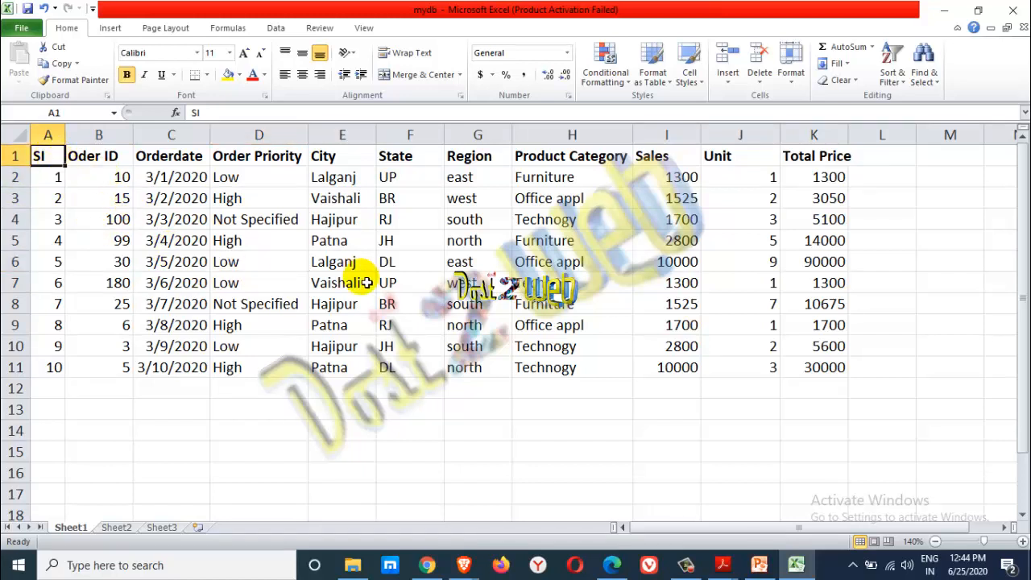
key("ctrl+t")
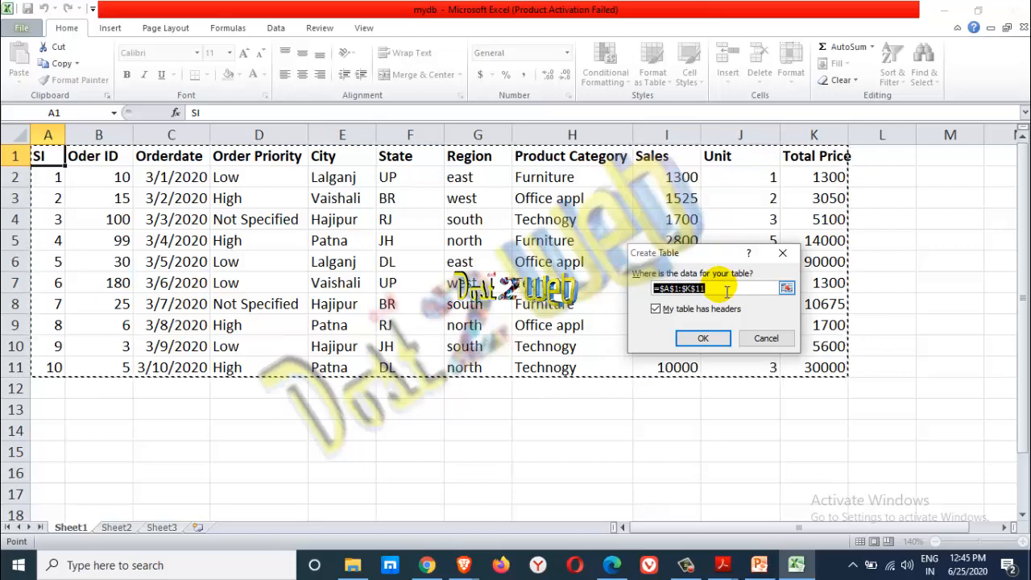
left_click(724, 339)
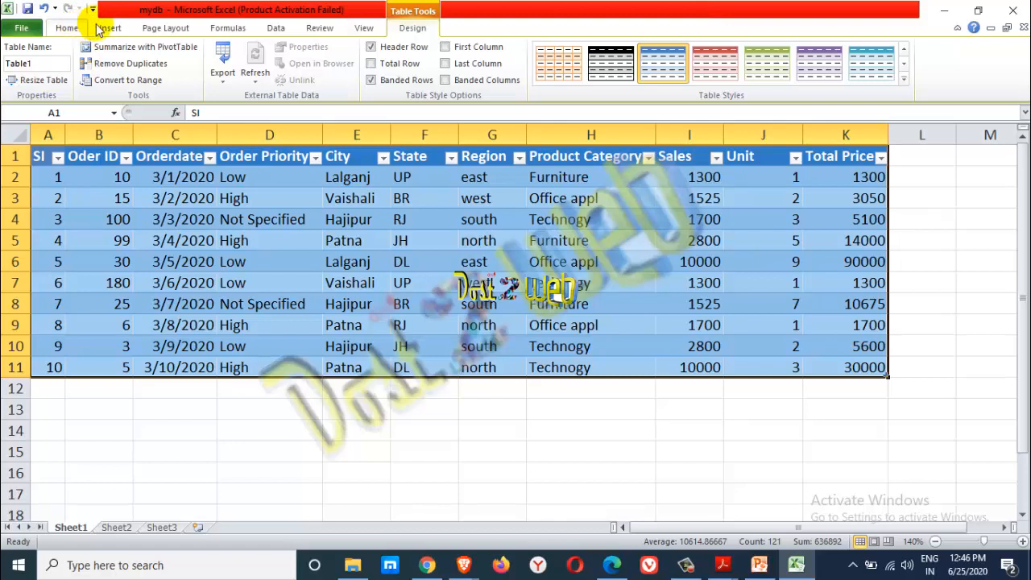
- Try the red table style on the order table and switch back to the blue style
left_click(66, 27)
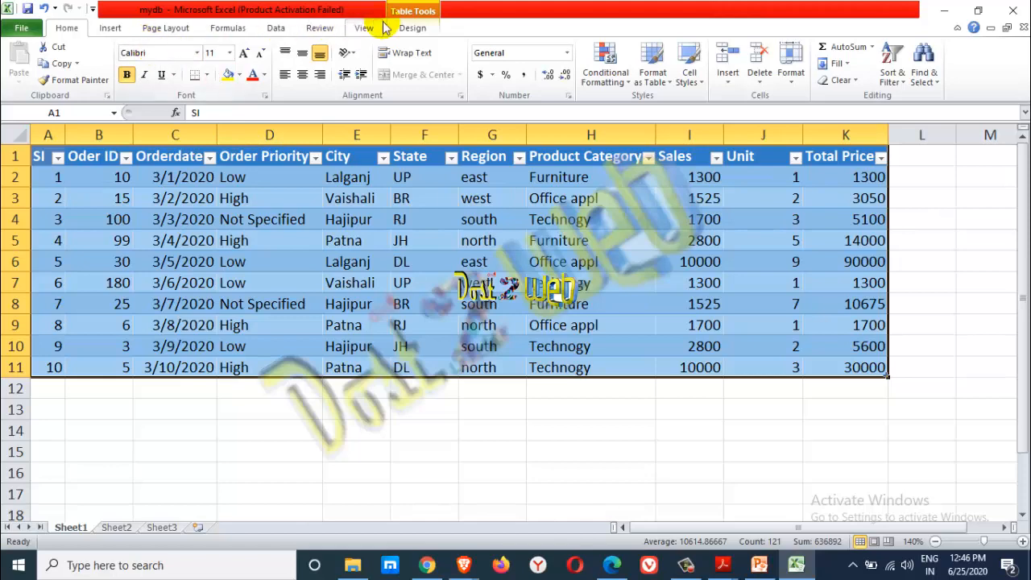
left_click(410, 27)
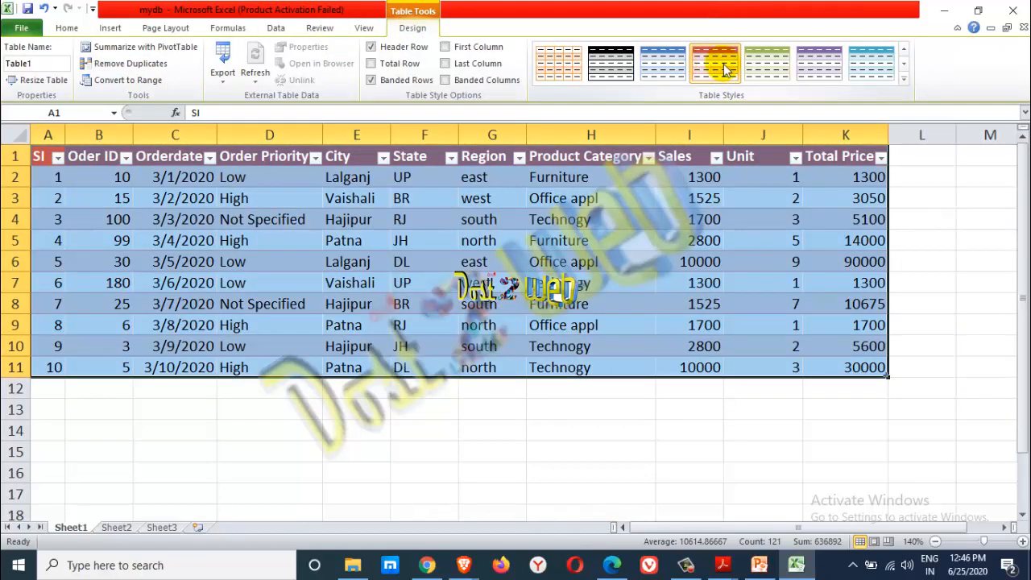
left_click(709, 71)
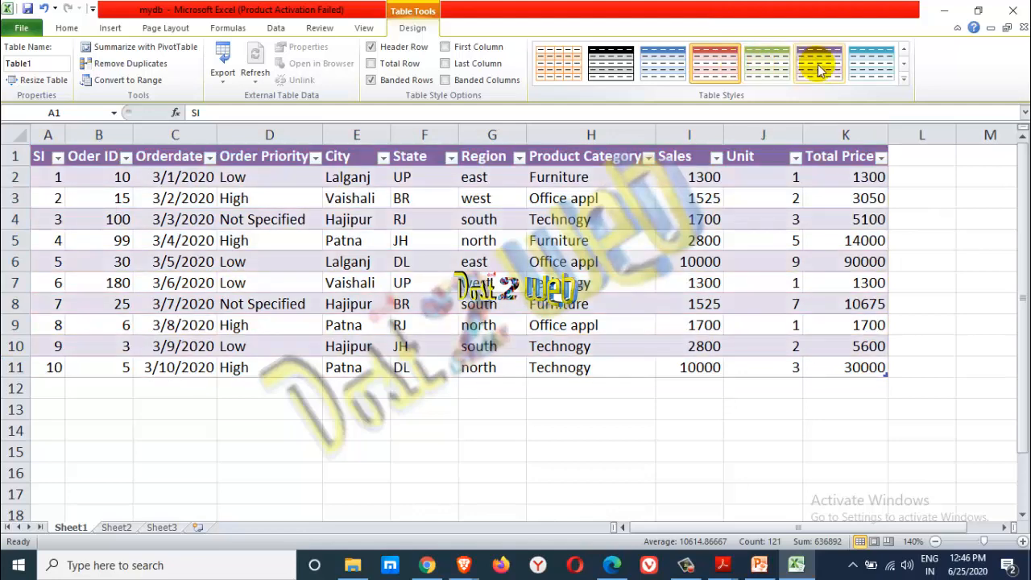
left_click(674, 69)
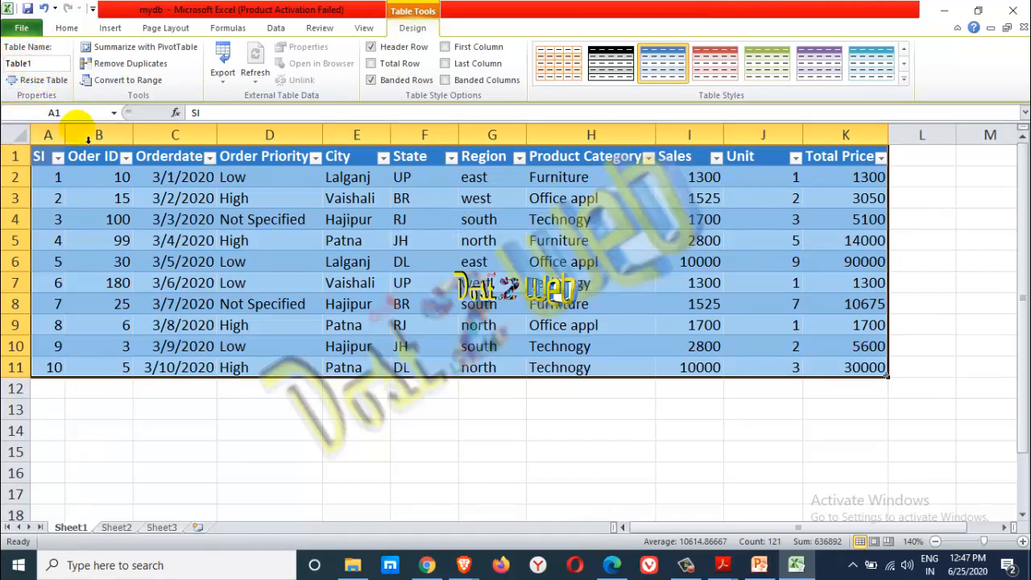
- Rename the table as Sales_Data and select the empty cell G13 below it
left_click(44, 66)
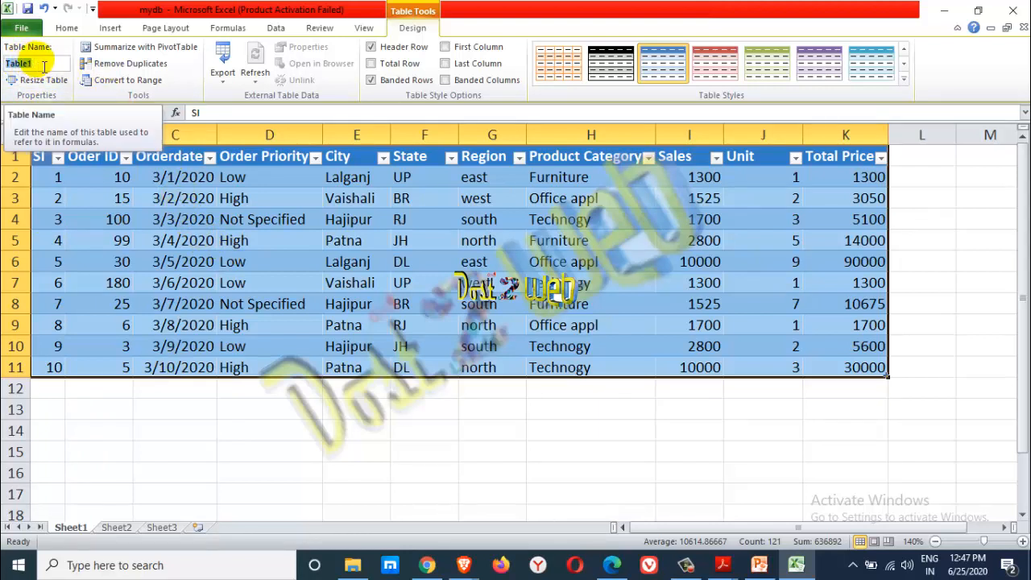
type("Sales")
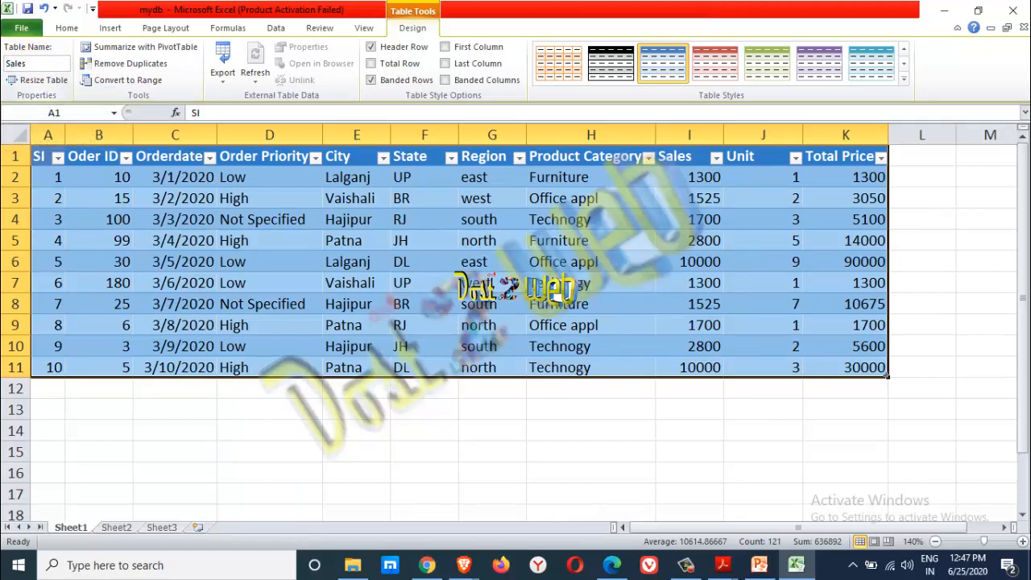
type("_Data")
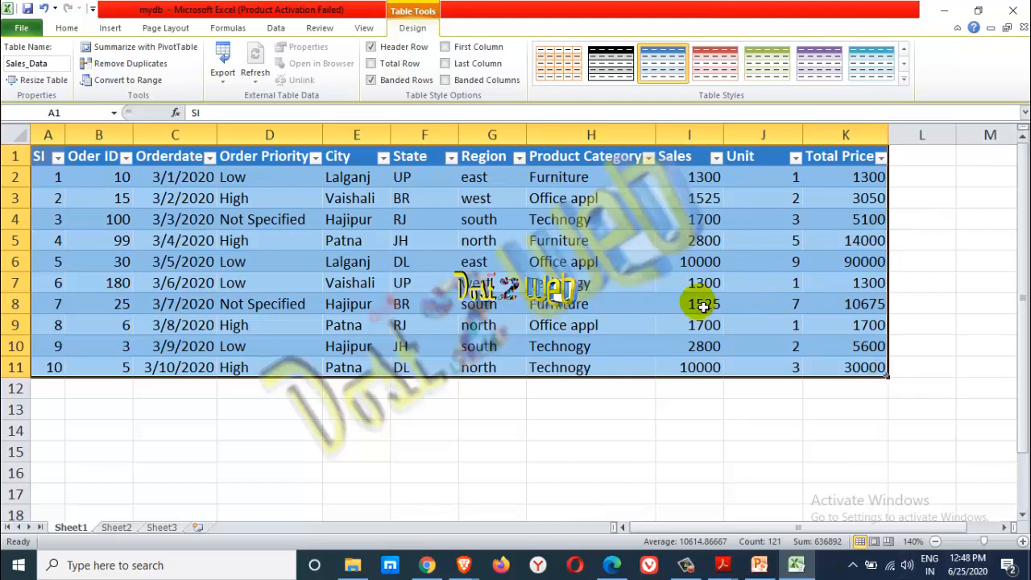
left_click(522, 414)
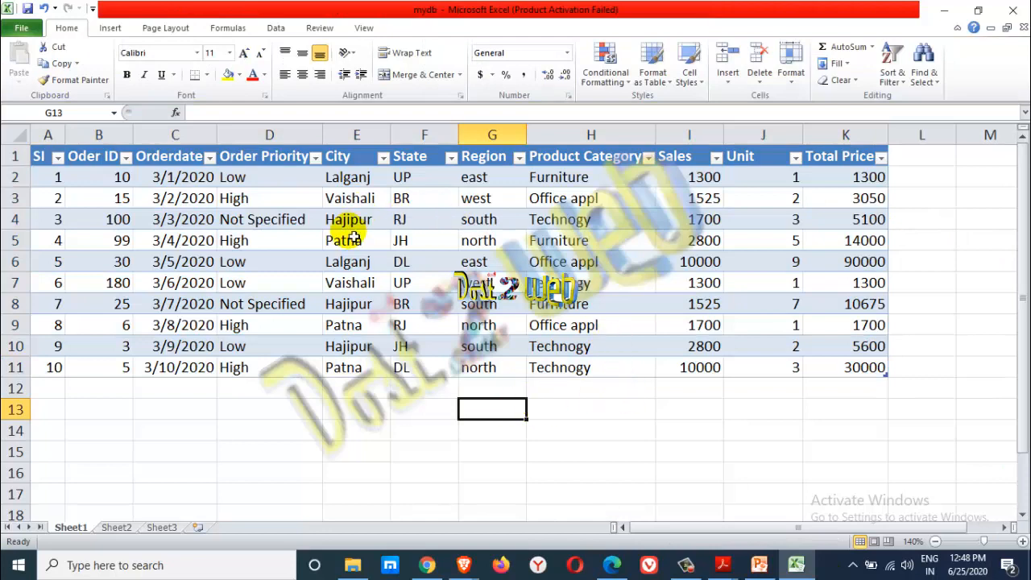
scroll(353, 238, "down", 1)
scroll(348, 246, "up", 1)
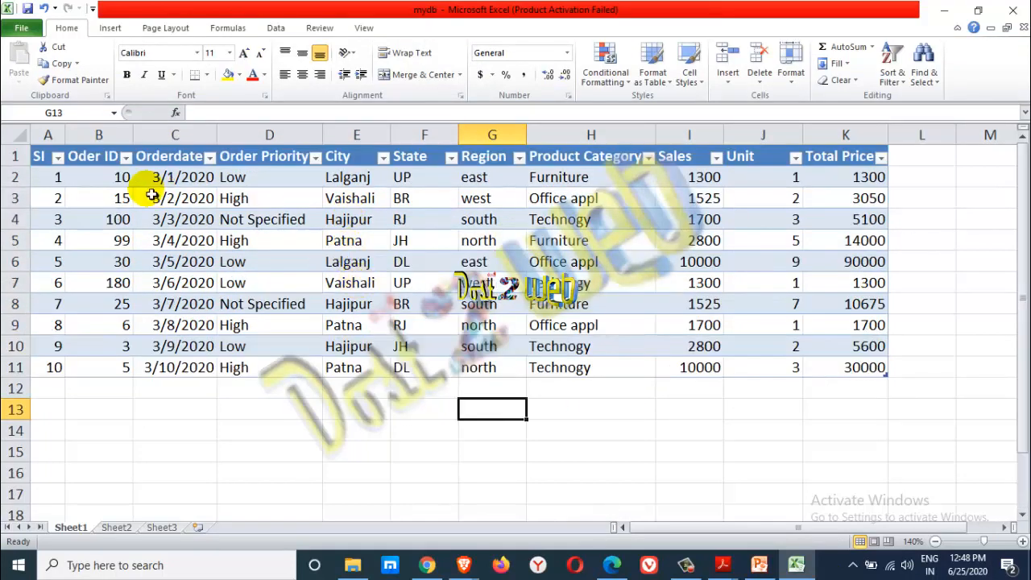
scroll(419, 270, "down", 2)
scroll(407, 292, "up", 2)
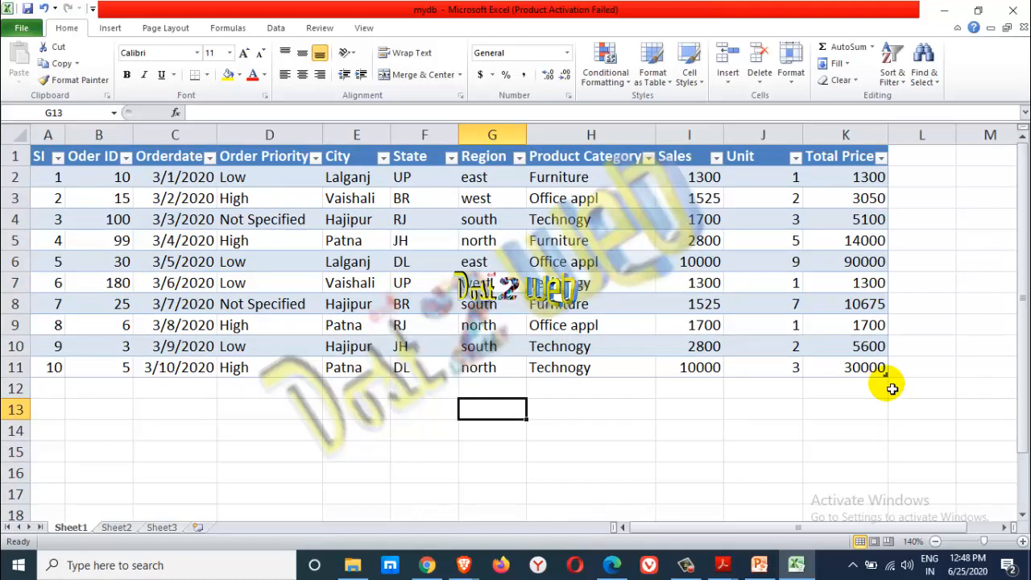
- Insert a PivotTable based on the Sales_Data table, placed on a new worksheet
left_click_drag(879, 372, 41, 156)
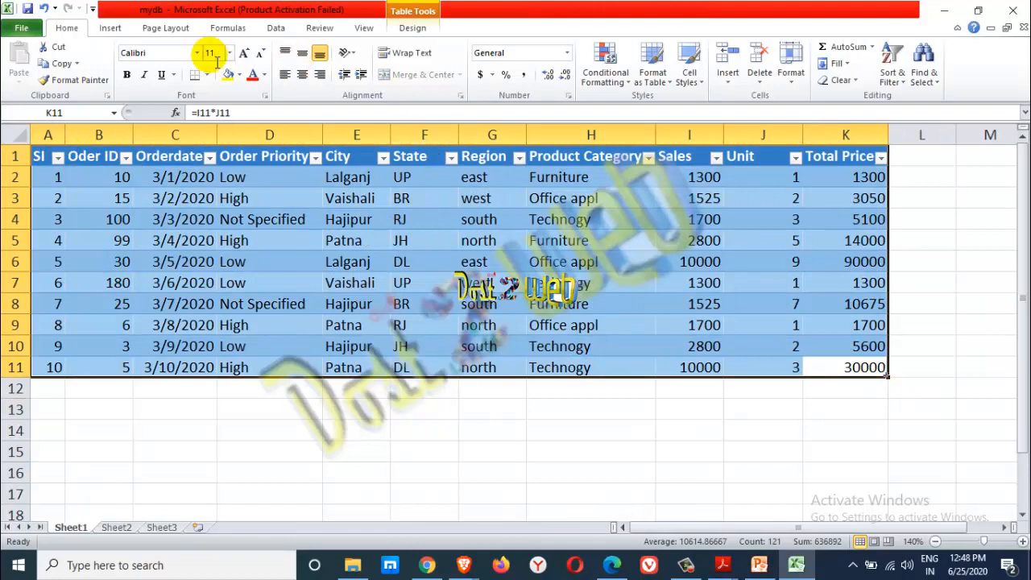
left_click(111, 28)
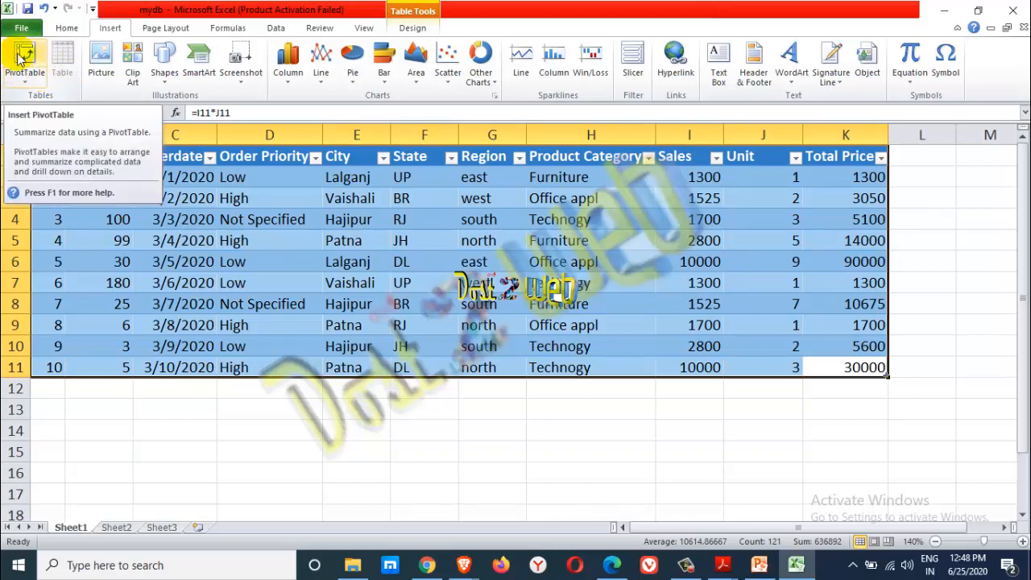
left_click(22, 58)
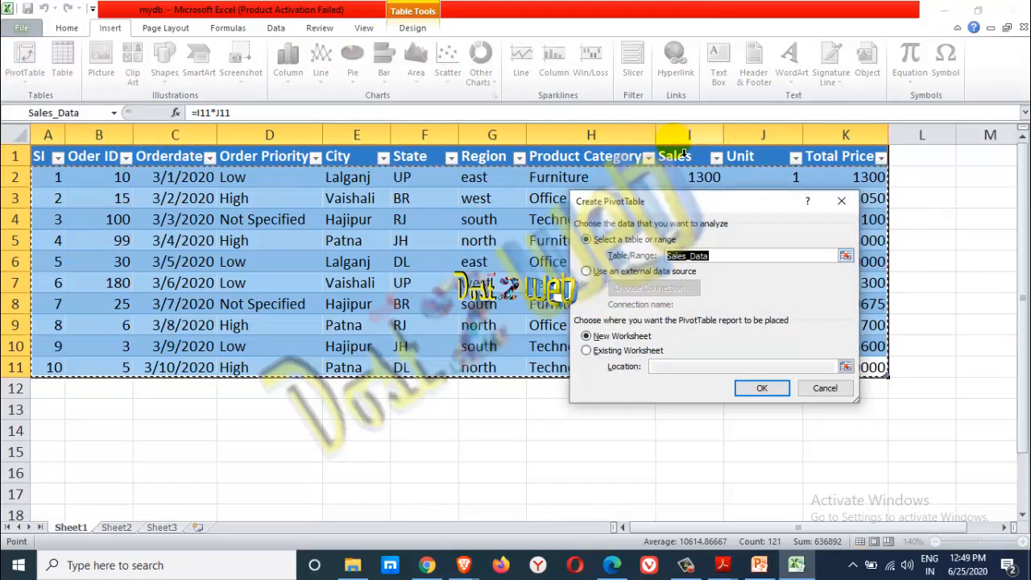
left_click(846, 256)
left_click(844, 219)
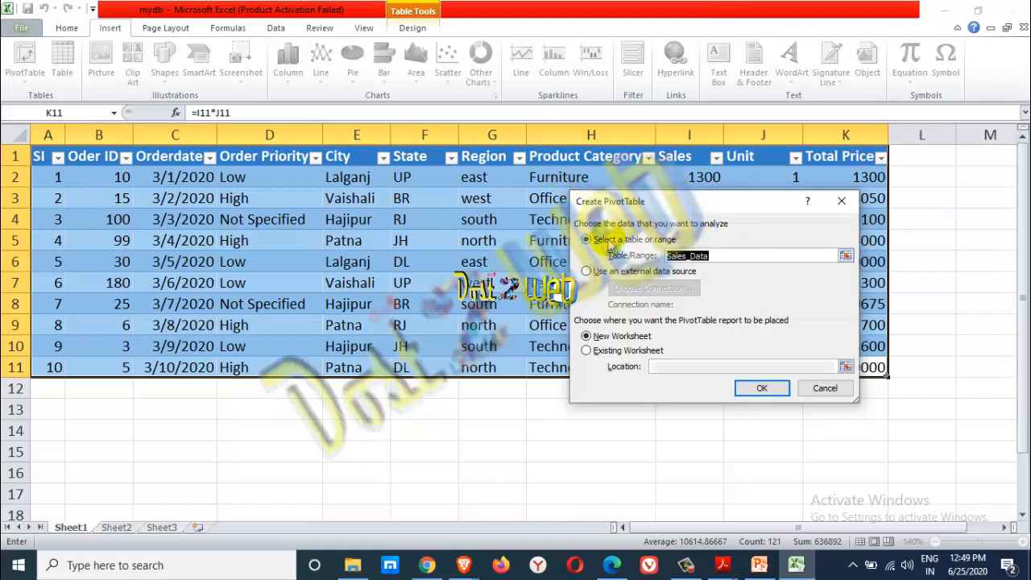
left_click(591, 334)
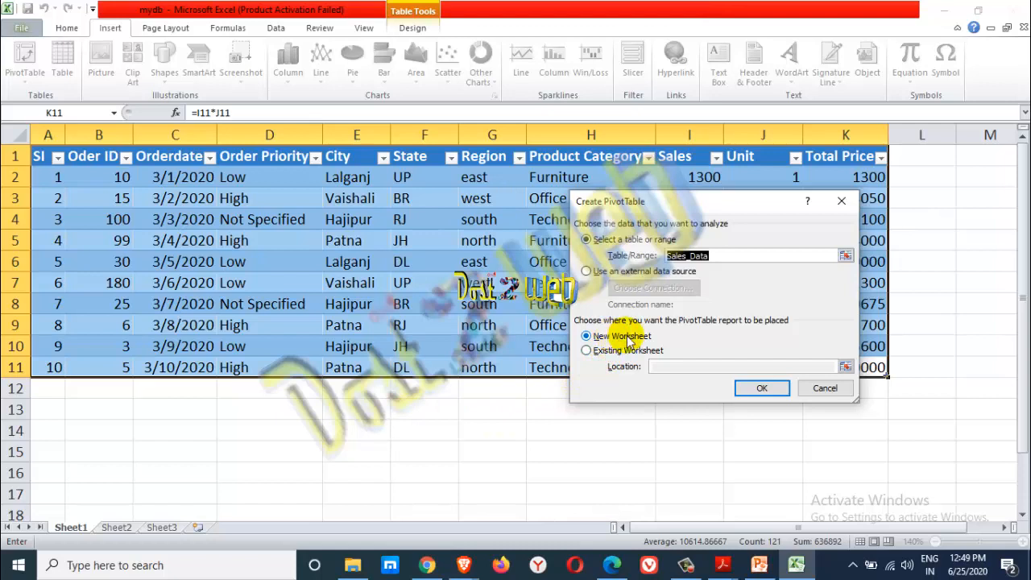
left_click(616, 354)
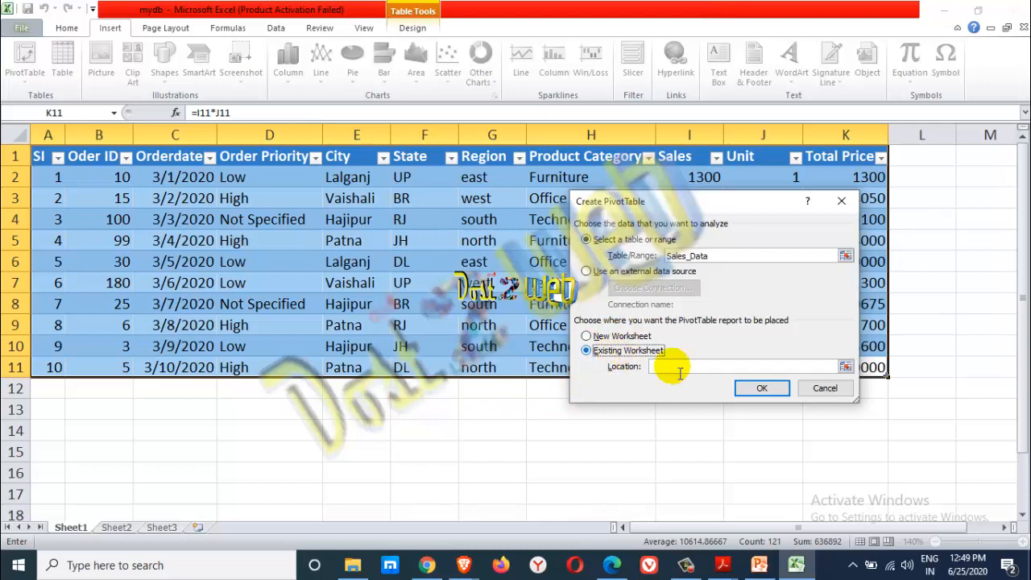
left_click(645, 337)
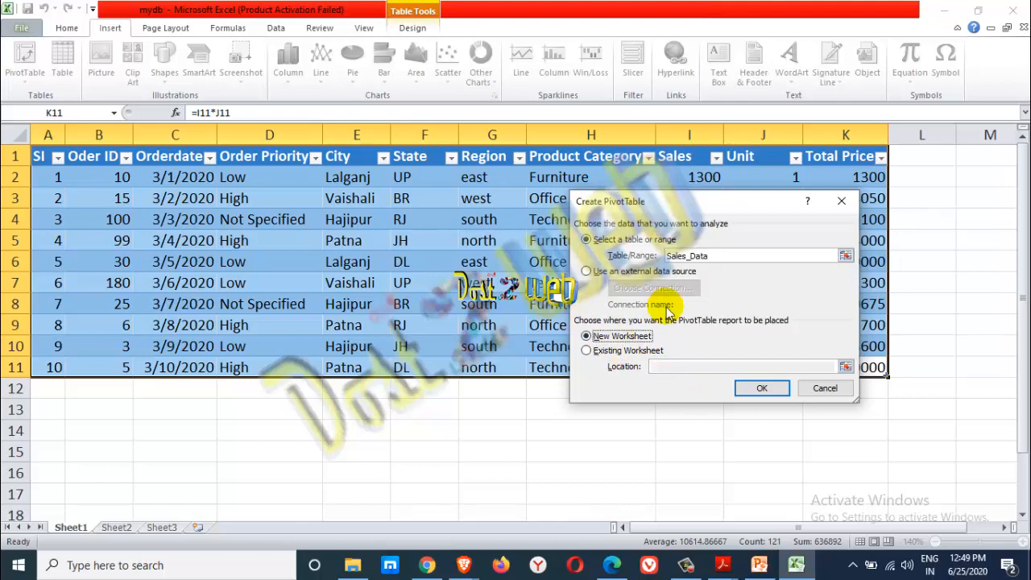
left_click(763, 389)
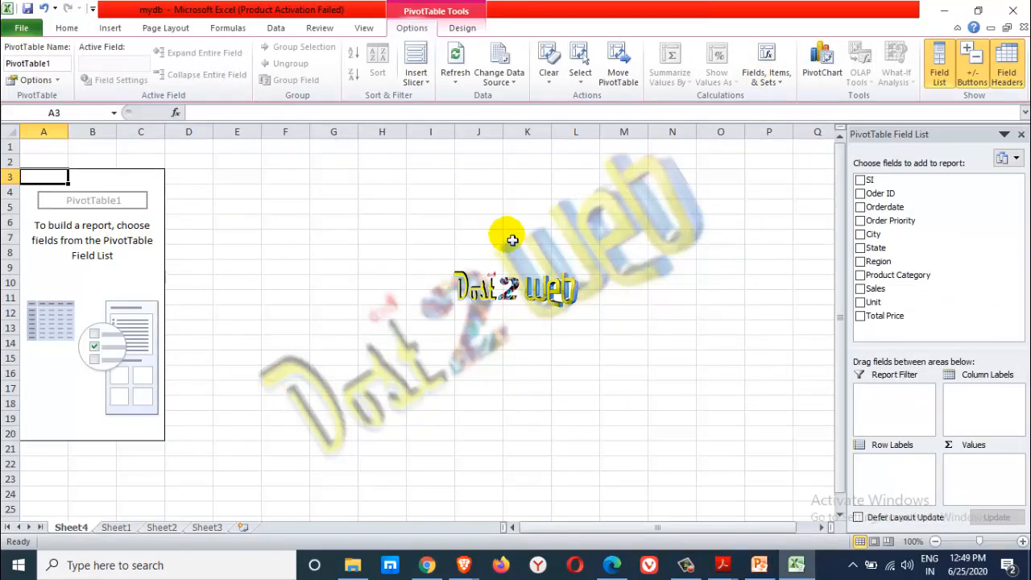
- Close the workbook without saving the changes and reopen mydb from the Documents folder, dismissing the activation wizard
left_click(1015, 16)
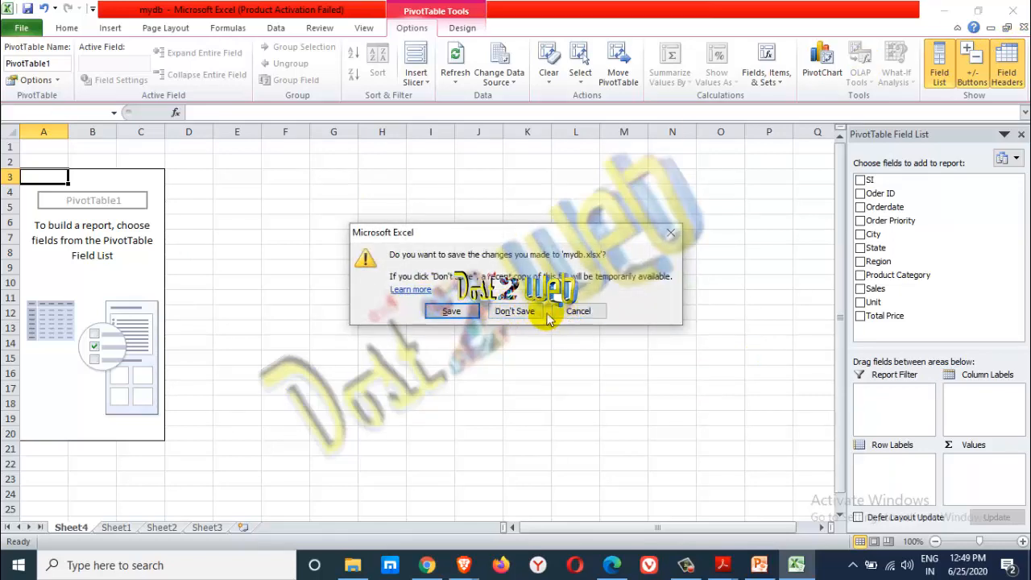
left_click(532, 311)
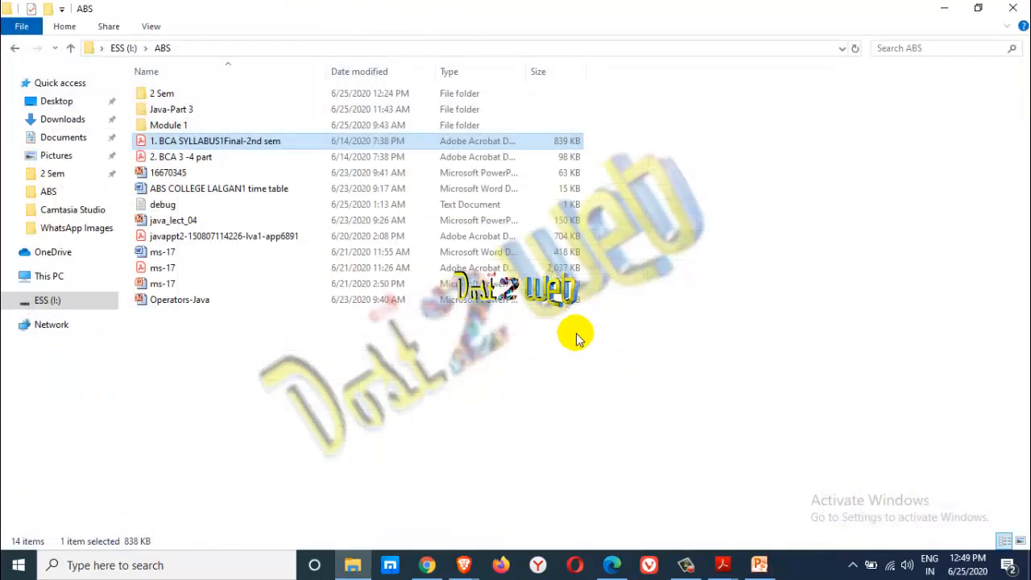
left_click(760, 564)
left_click(765, 564)
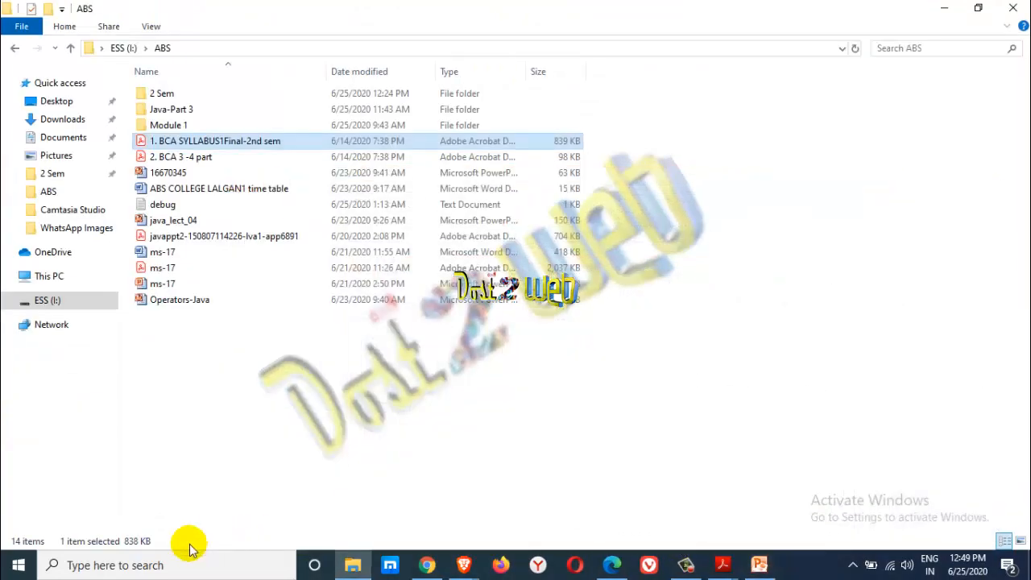
left_click(63, 137)
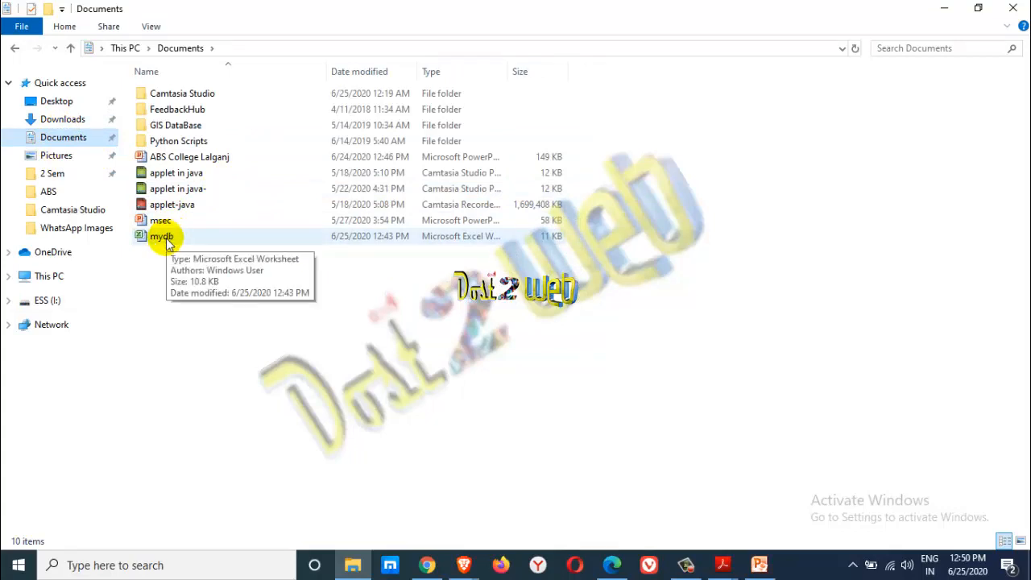
double_click(164, 236)
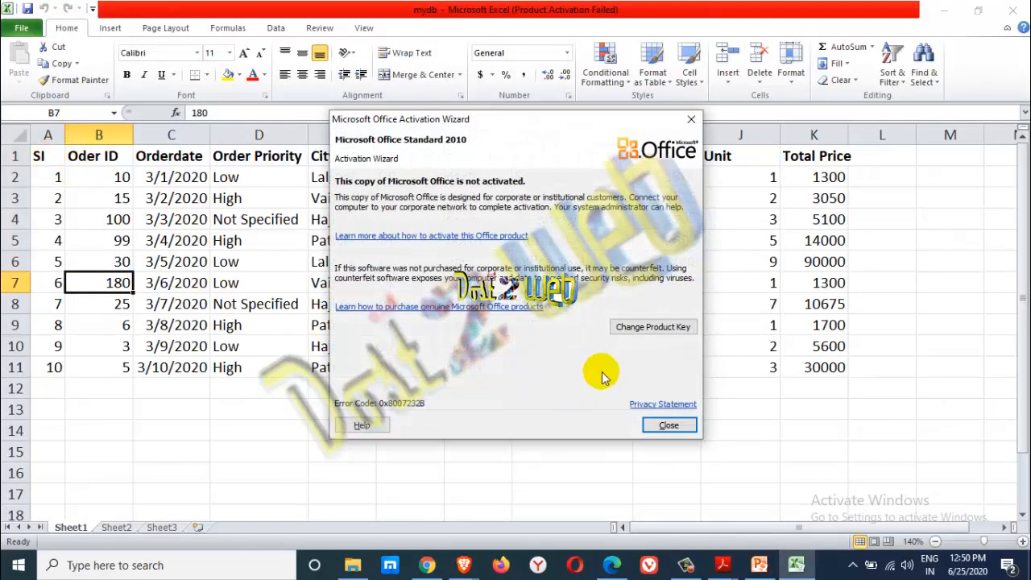
left_click(669, 426)
- Convert the data range A1:K11 into a table with headers and name it Sales_Data
left_click(523, 240)
left_click_drag(40, 157, 660, 179)
left_click(571, 325)
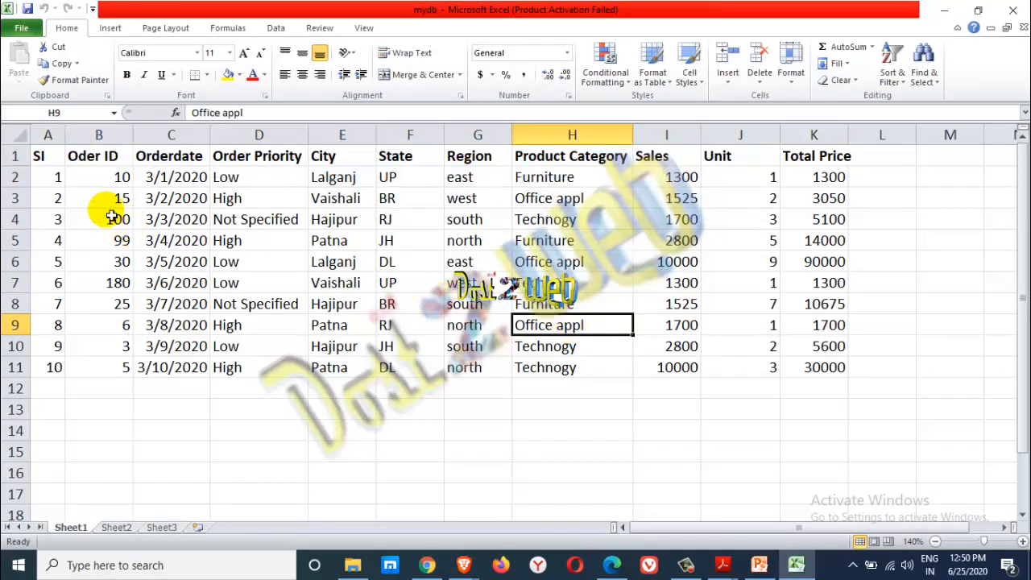
key("ctrl+t")
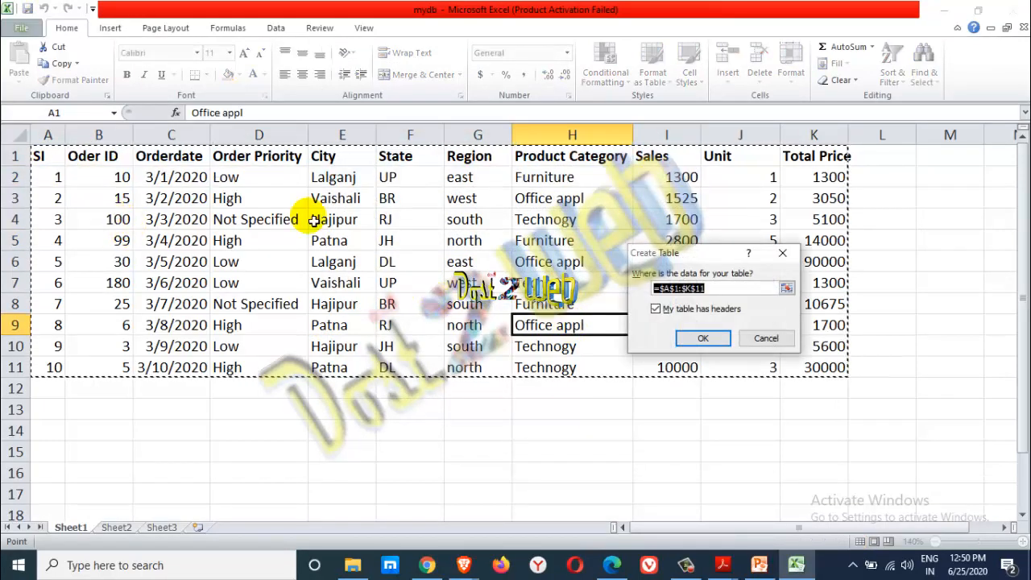
left_click(691, 340)
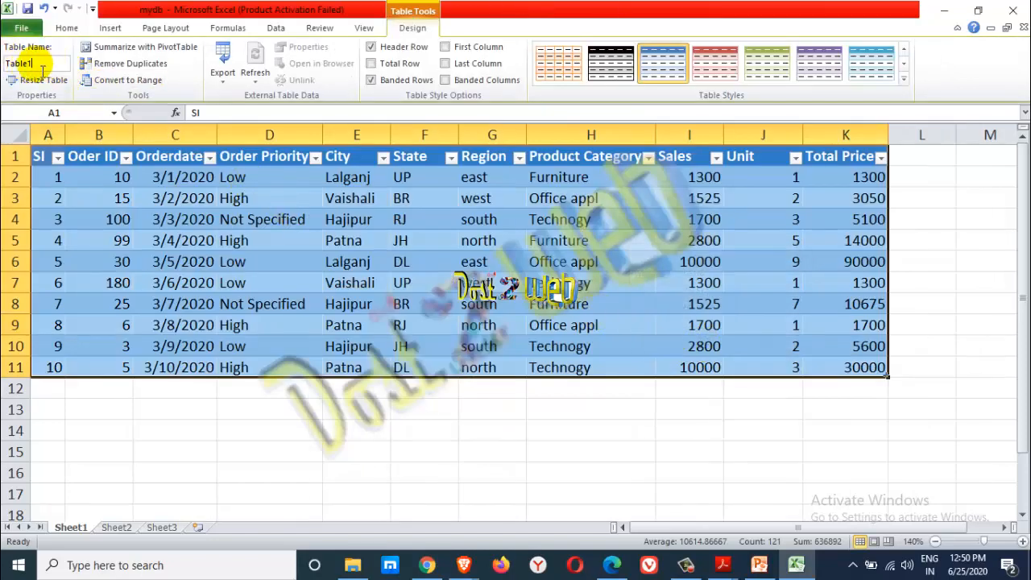
left_click_drag(36, 65, 6, 69)
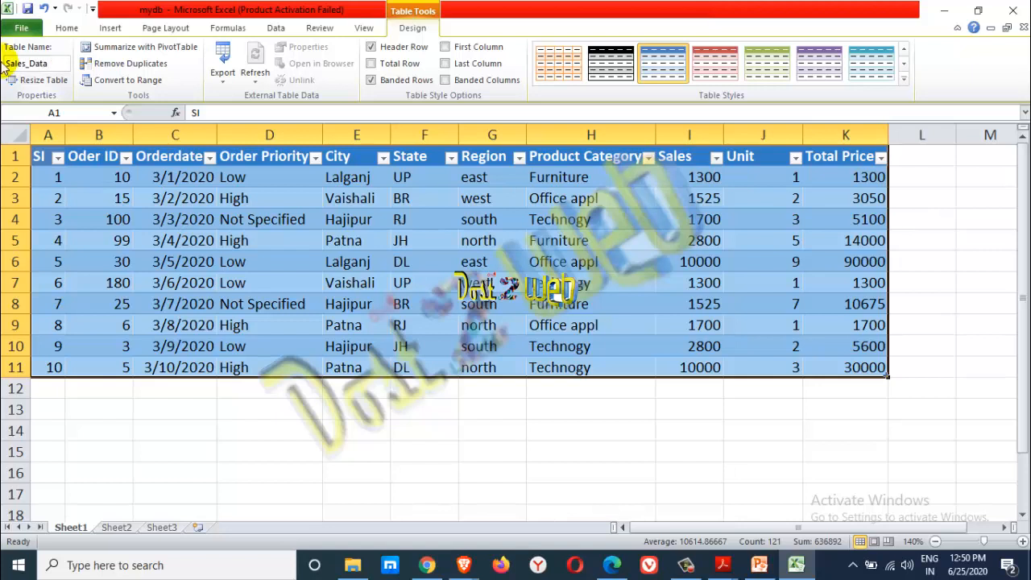
left_click(377, 239)
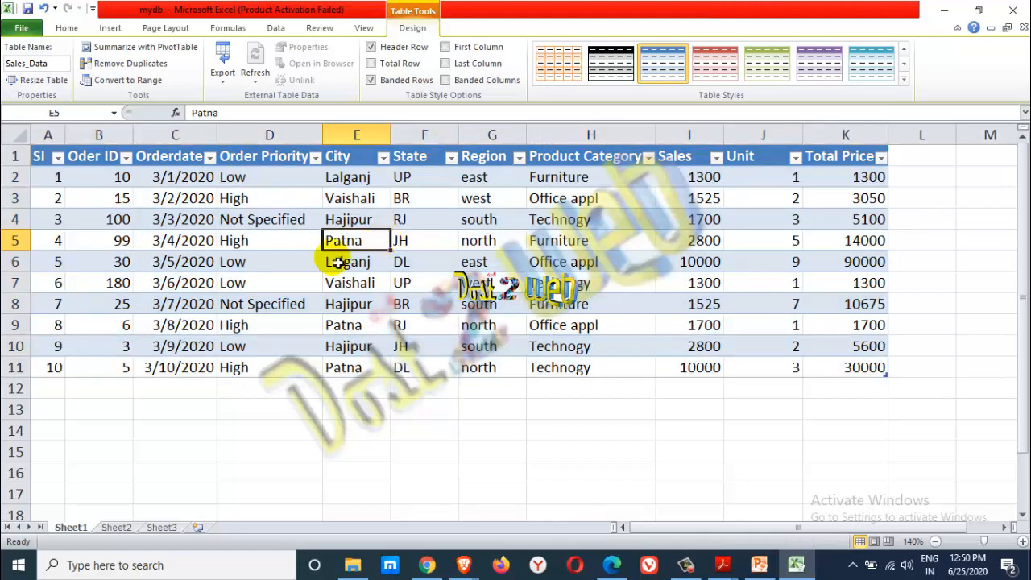
- Create a PivotTable from Sales_Data on a new worksheet and compare its field list with the source columns on Sheet1
left_click(110, 29)
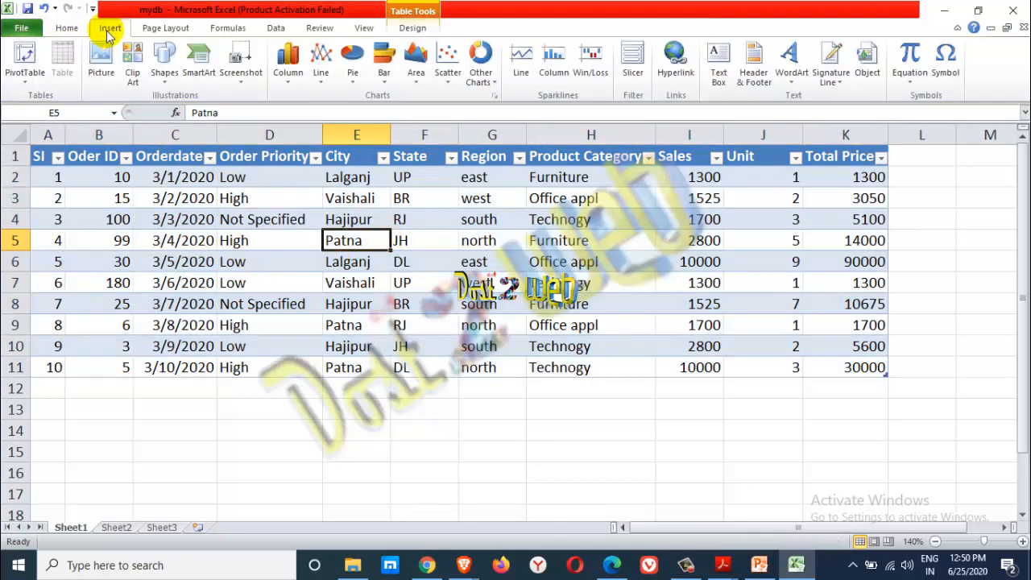
left_click(24, 55)
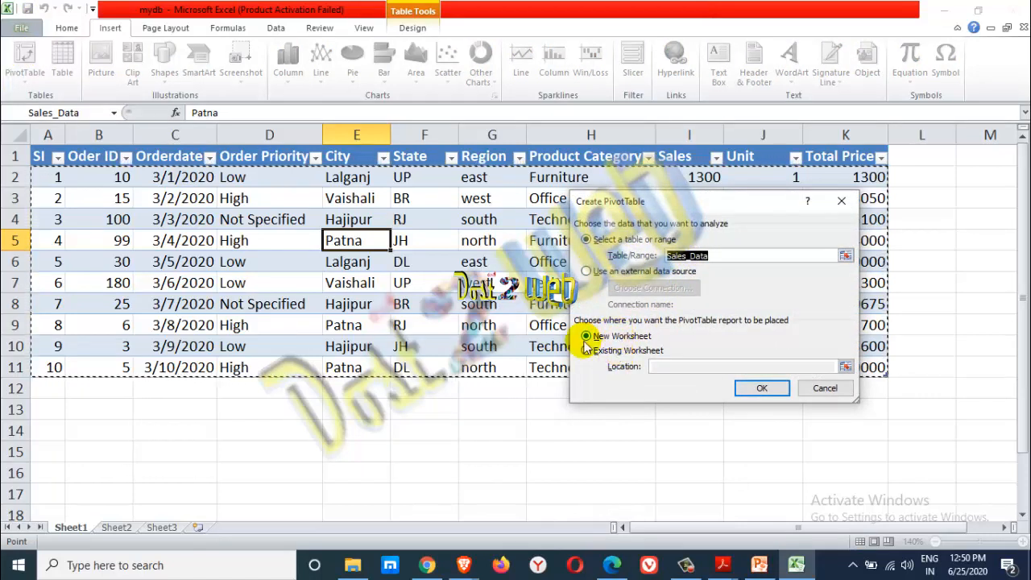
left_click(637, 351)
left_click(846, 372)
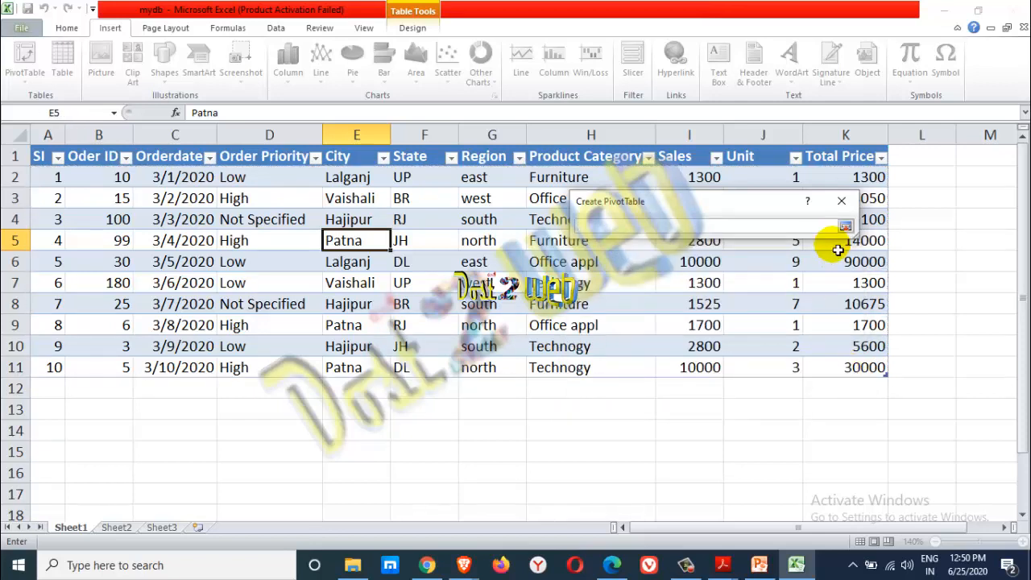
left_click(843, 224)
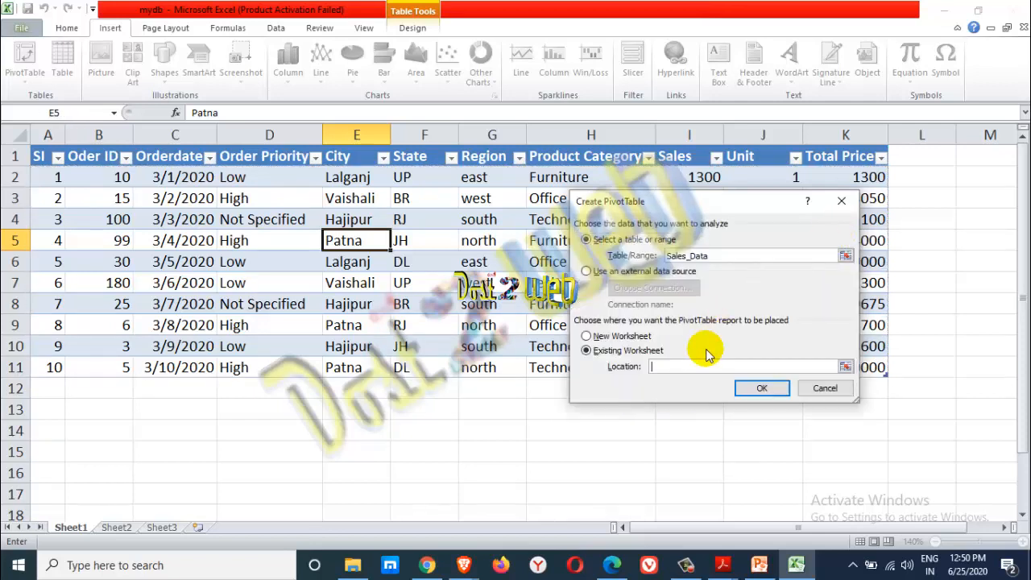
left_click(698, 255)
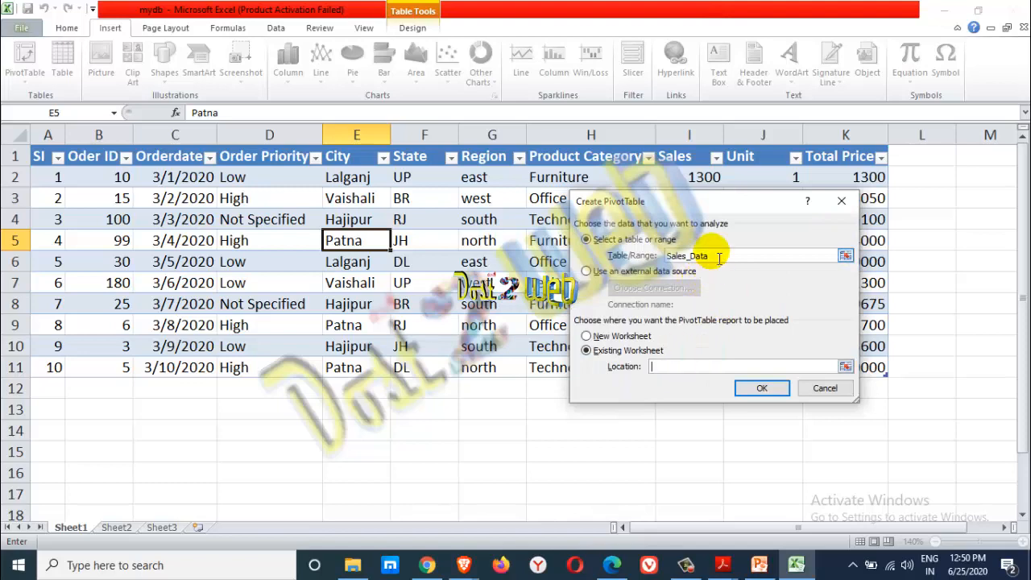
left_click(612, 336)
left_click(760, 387)
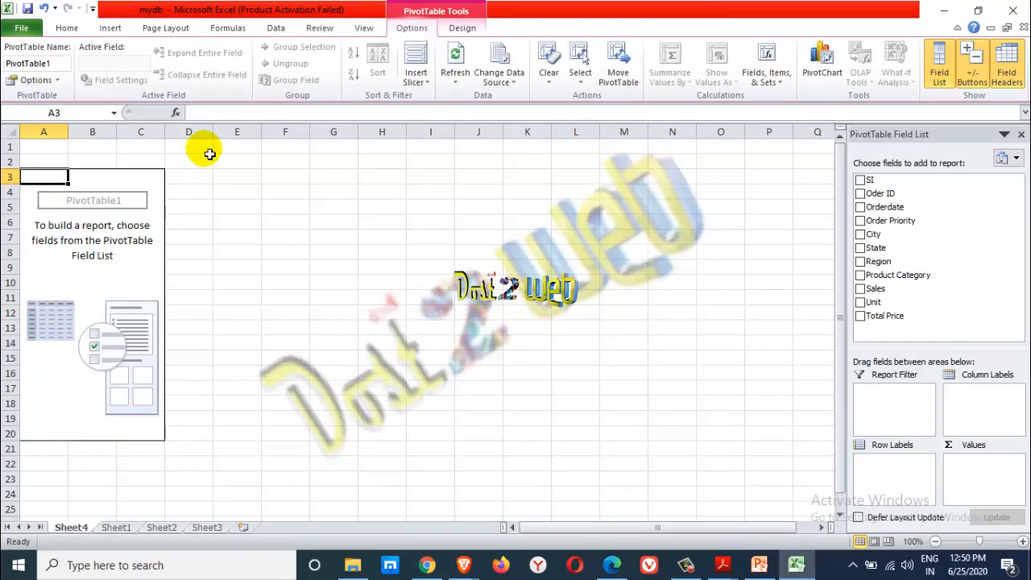
left_click(113, 528)
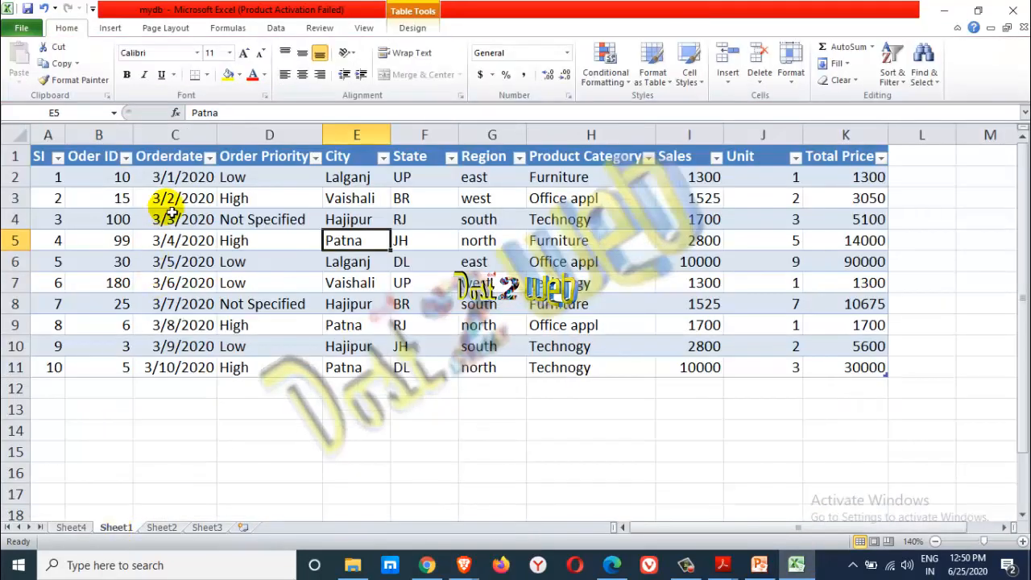
left_click(70, 523)
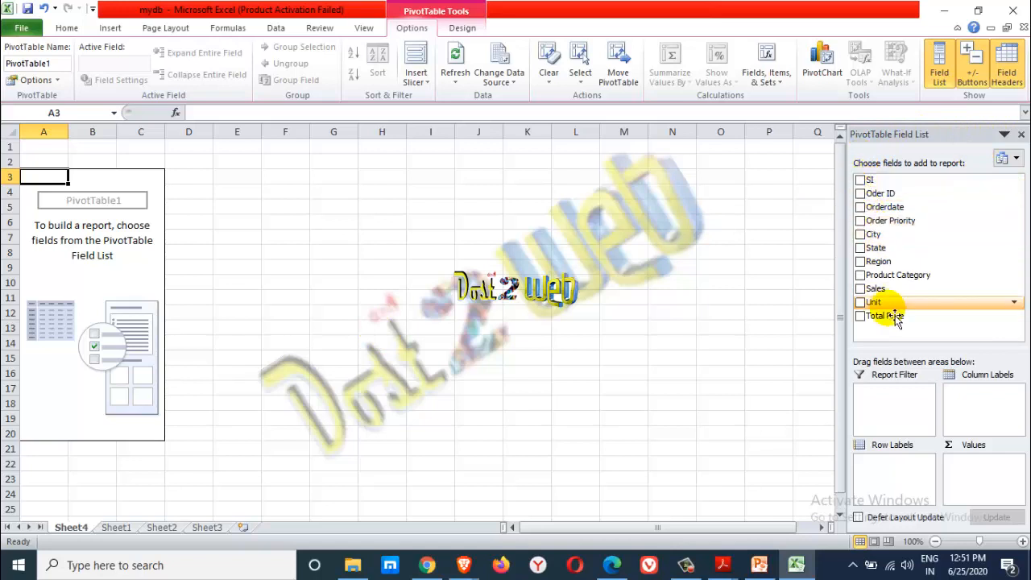
- Try the SI, Oder ID, Orderdate, Order Priority and City fields in the PivotTable one at a time, removing each again
left_click(861, 182)
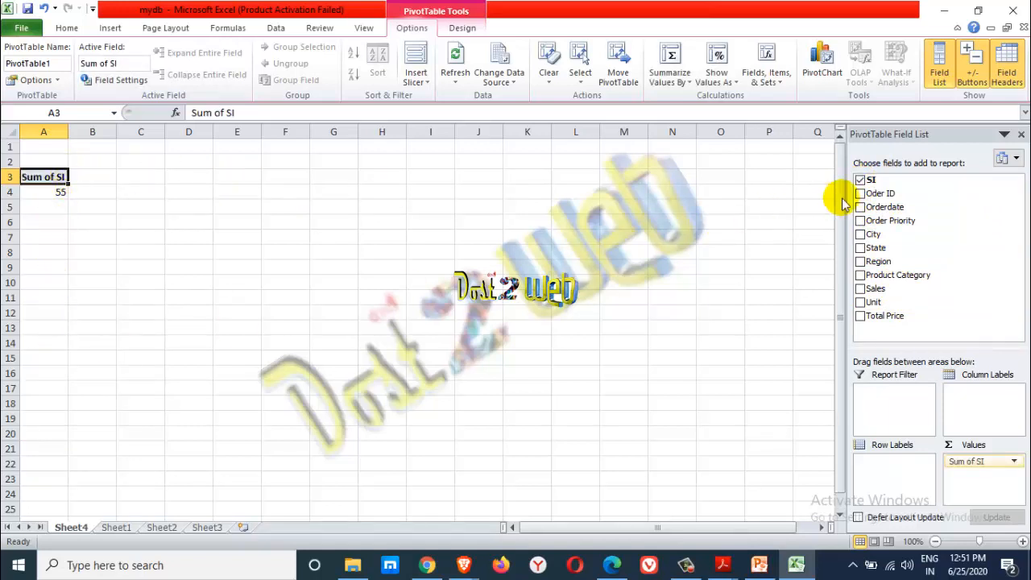
left_click(861, 181)
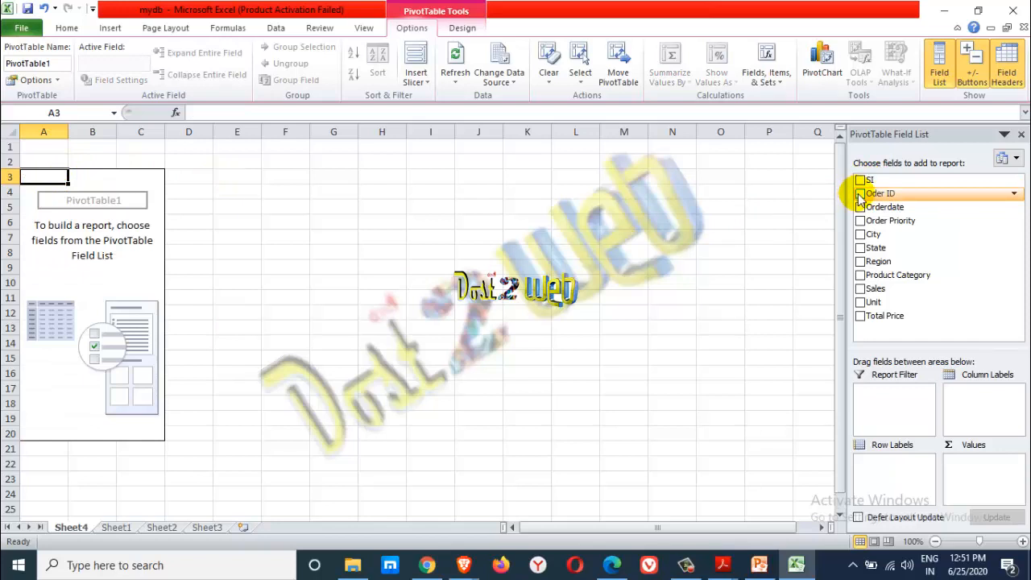
left_click(860, 195)
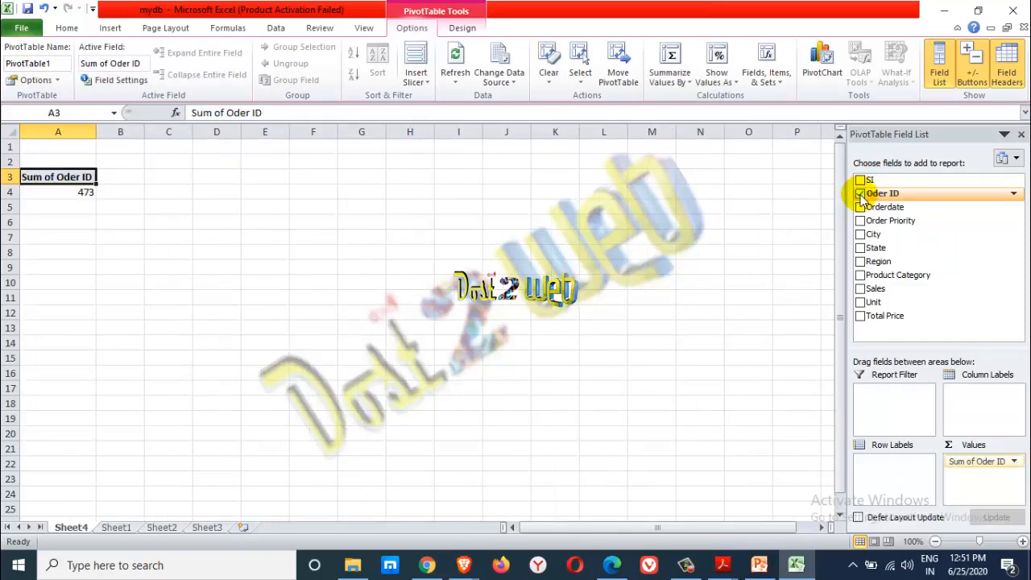
left_click(860, 194)
left_click(860, 208)
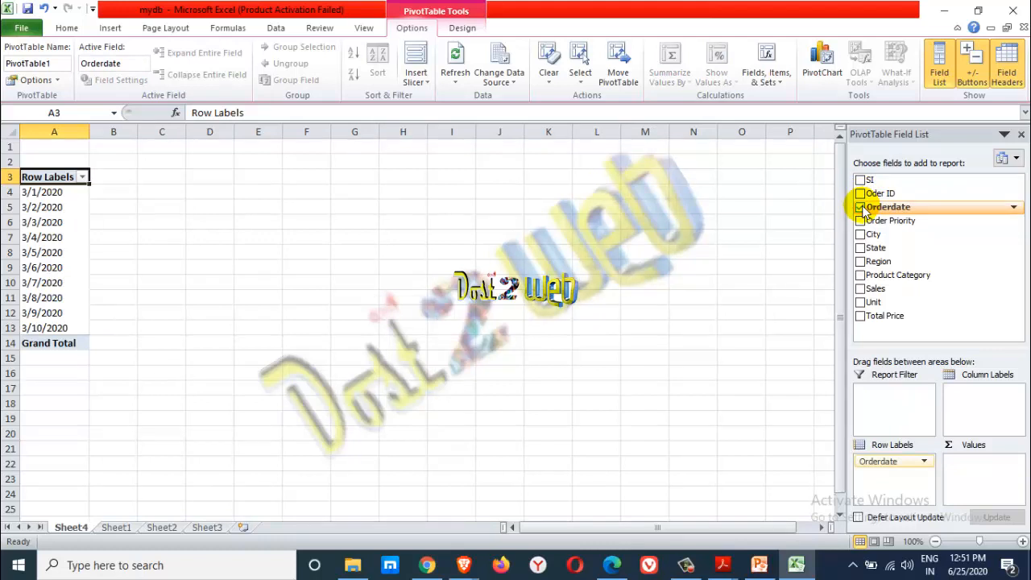
left_click(861, 208)
left_click(860, 220)
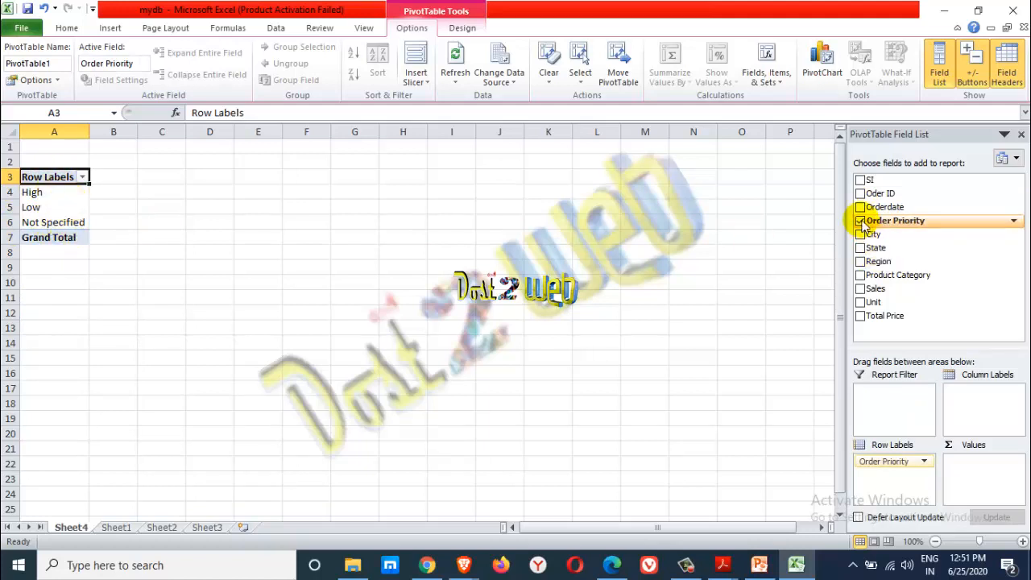
left_click(860, 221)
left_click(860, 234)
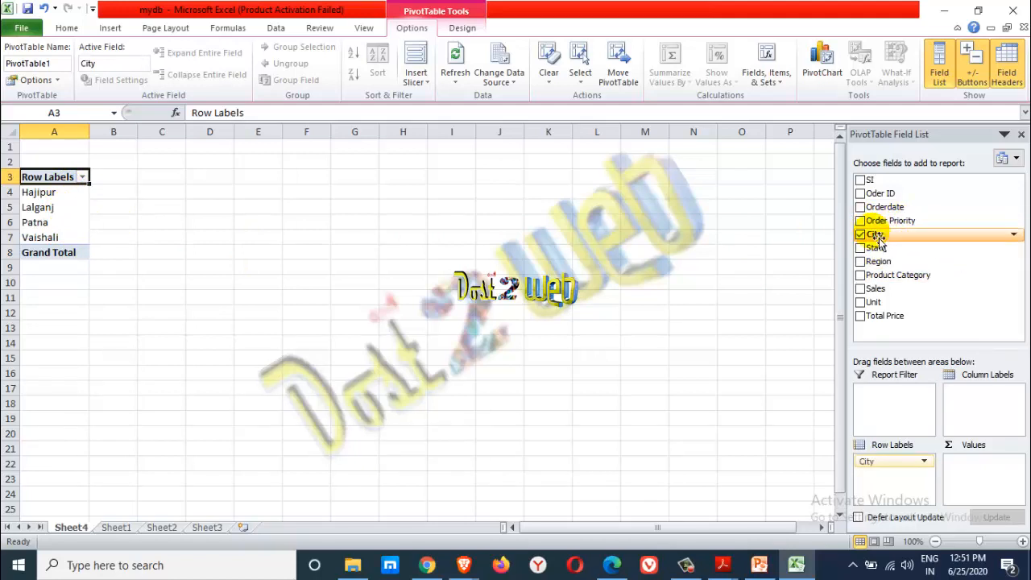
left_click(860, 235)
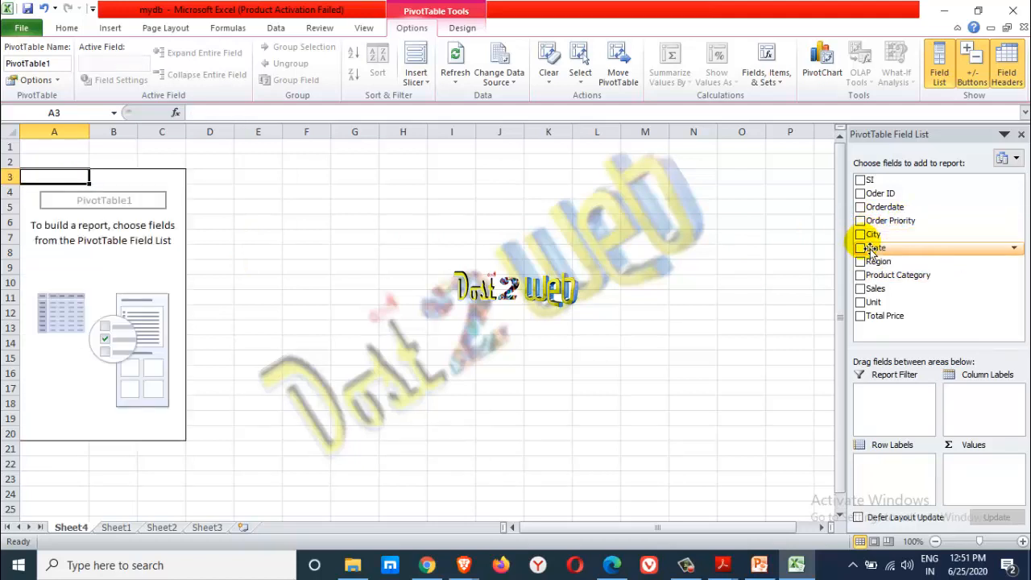
- Try the State, Product Category, Sales, Unit and Total Price fields in the PivotTable one at a time, removing each again
left_click(861, 248)
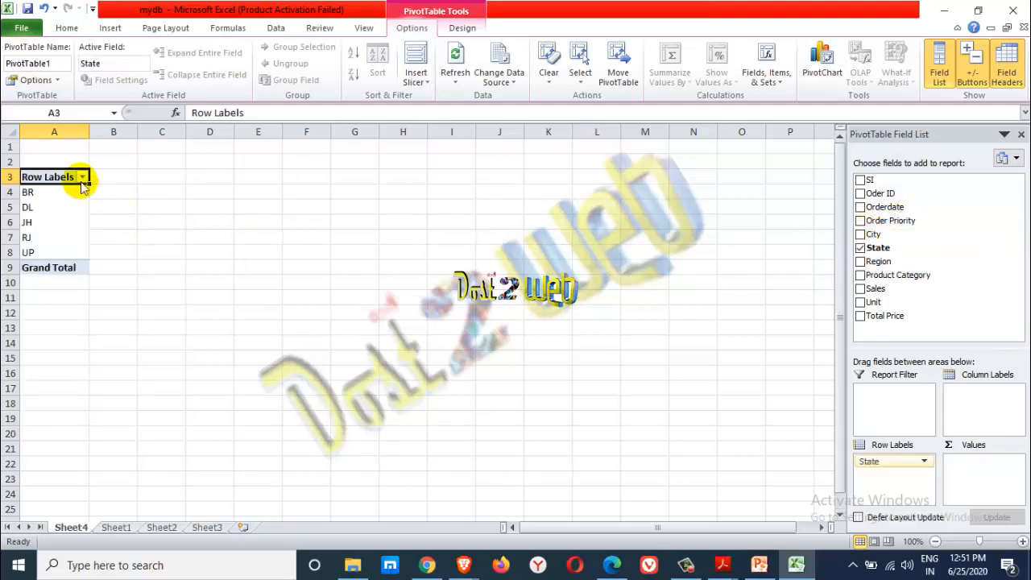
left_click(860, 248)
left_click(860, 275)
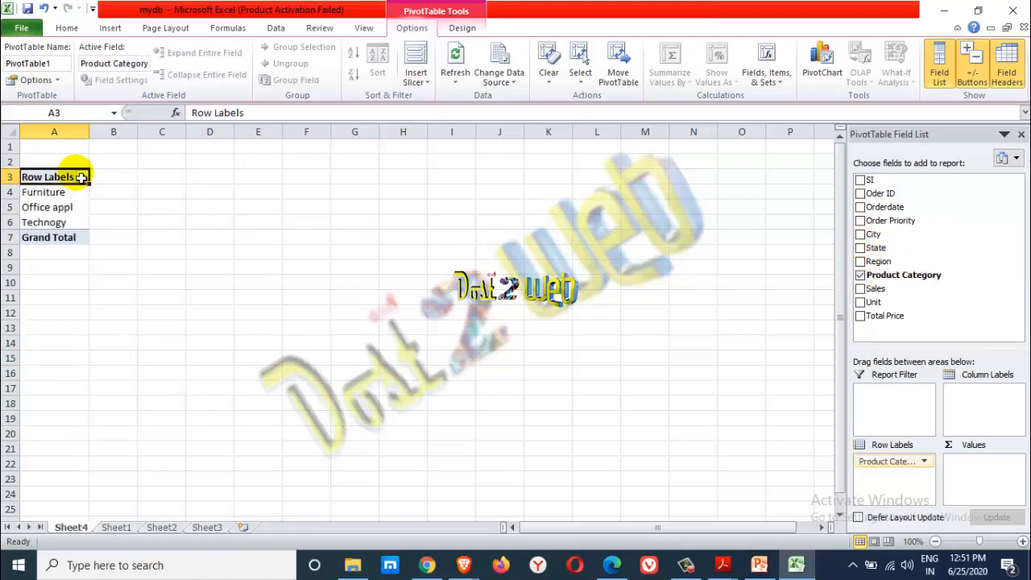
left_click(860, 275)
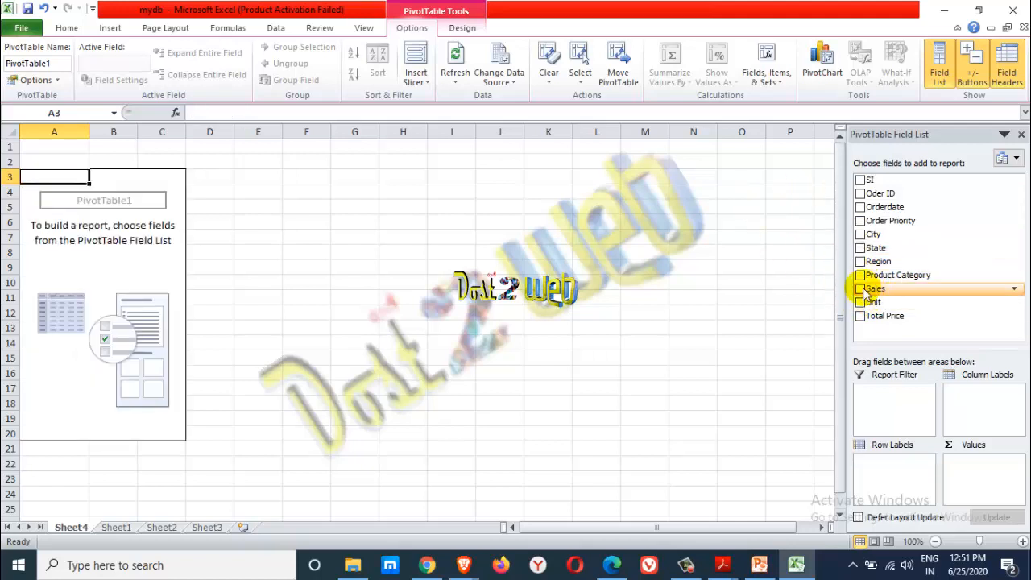
left_click(860, 290)
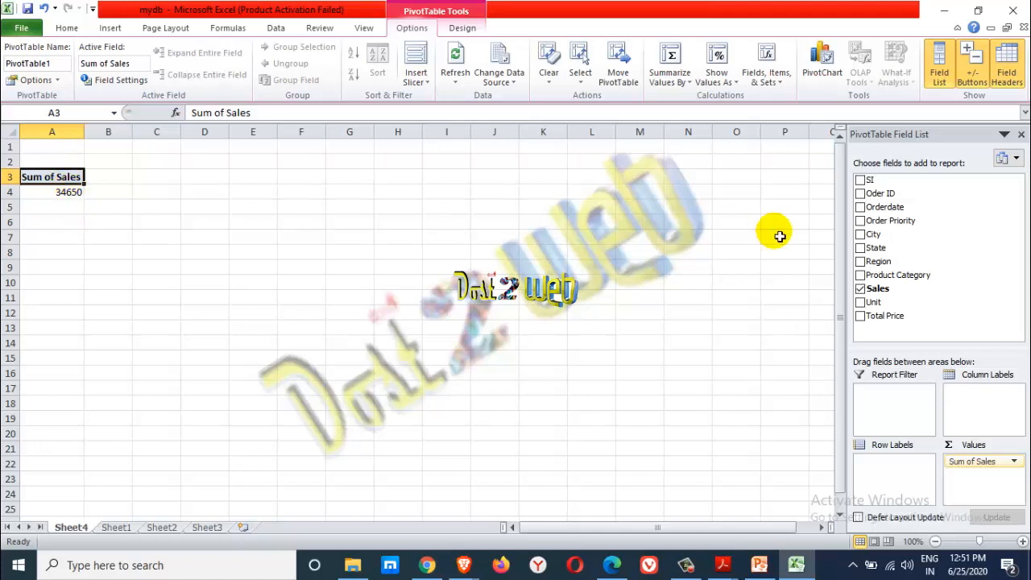
left_click(861, 289)
left_click(861, 303)
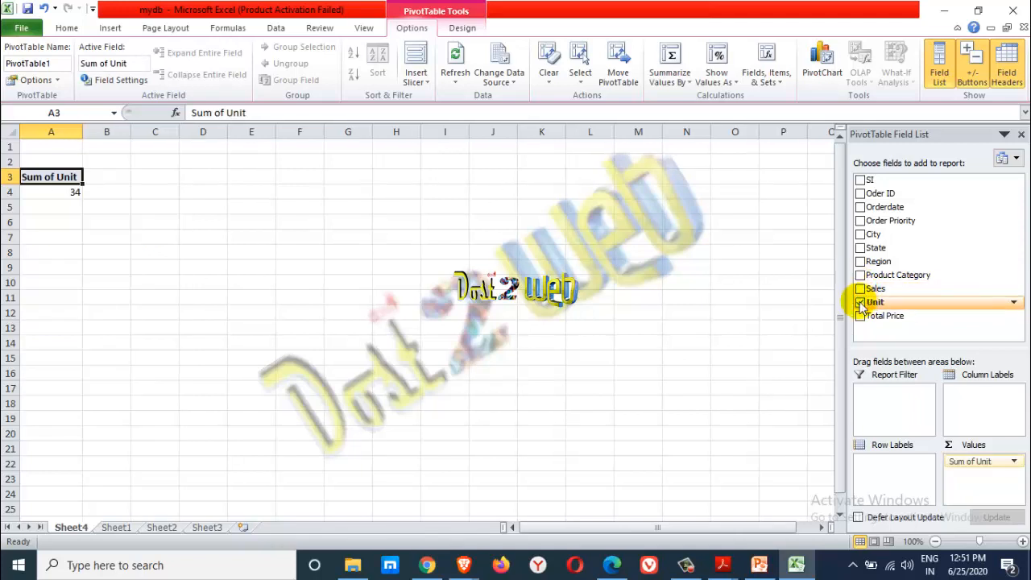
left_click(861, 302)
left_click(861, 316)
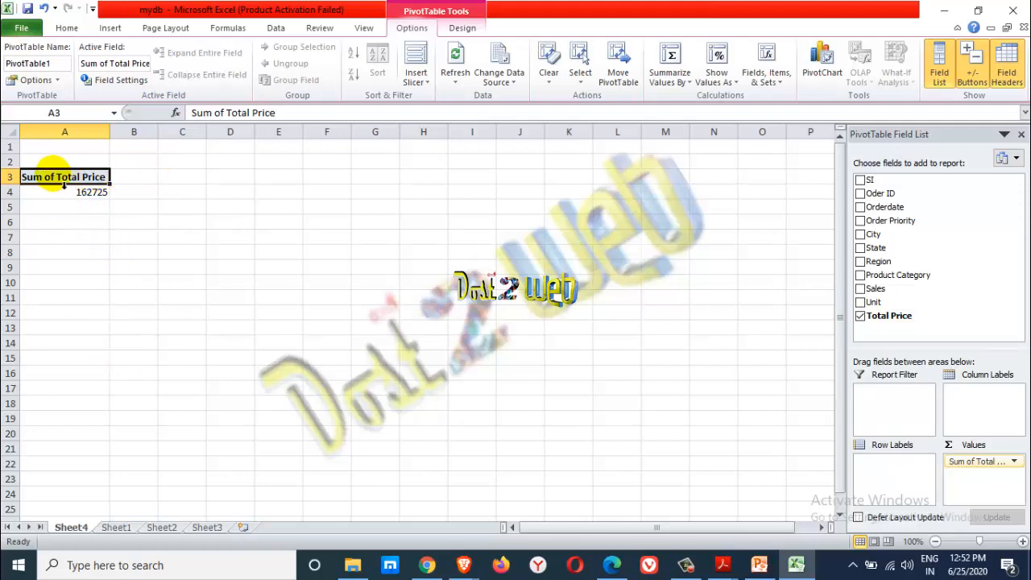
left_click(861, 316)
- On Sheet1, sum the Total Price values K2:K11 into K12 with AutoSum and check the resulting formula
left_click(112, 527)
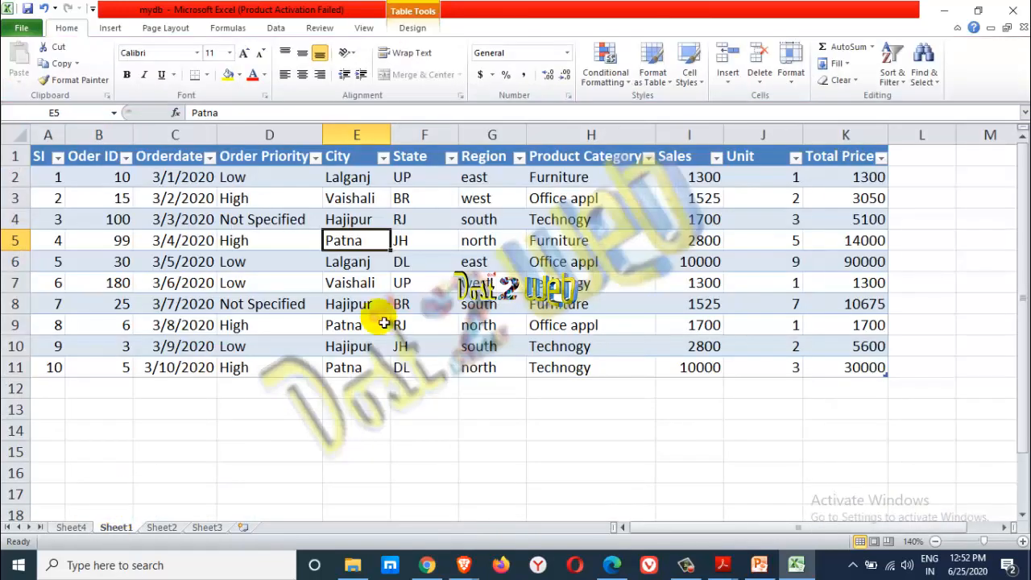
left_click_drag(856, 181, 853, 388)
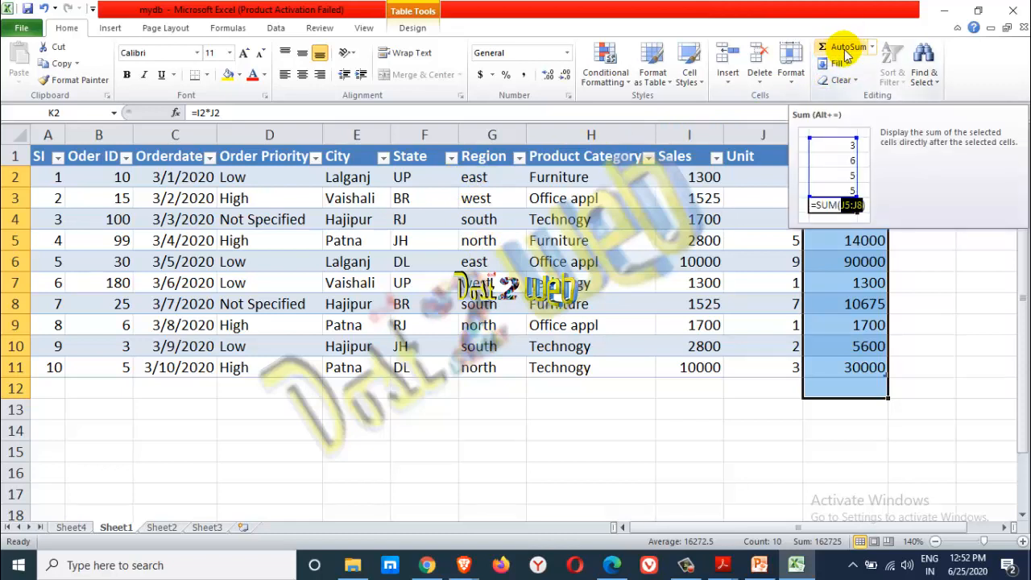
left_click(110, 29)
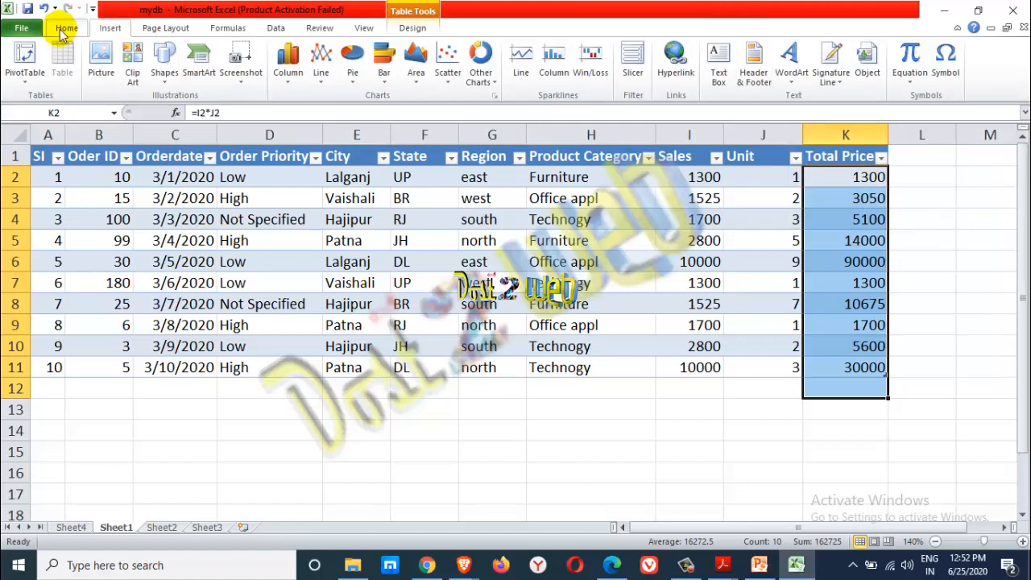
left_click(231, 28)
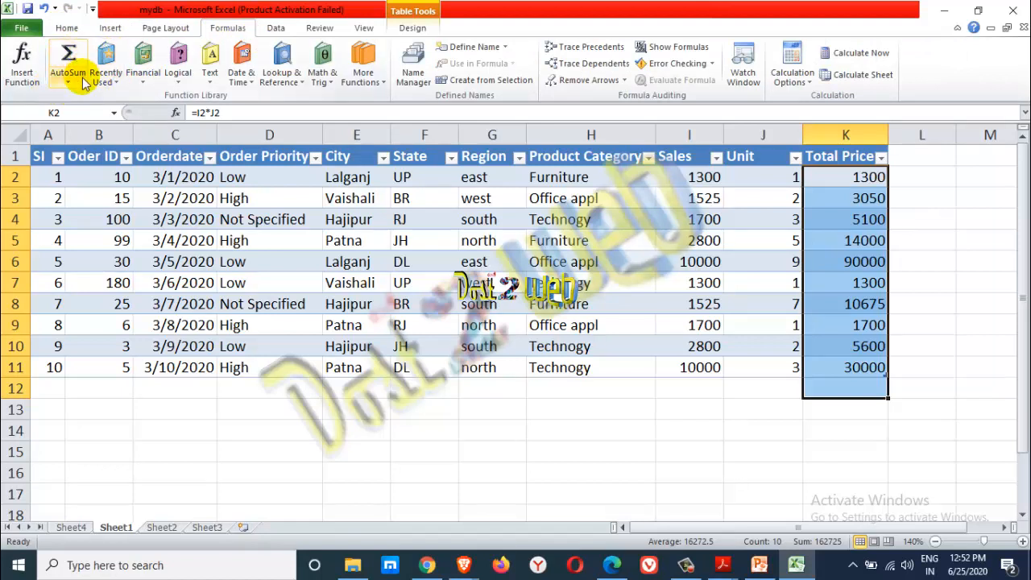
left_click(67, 27)
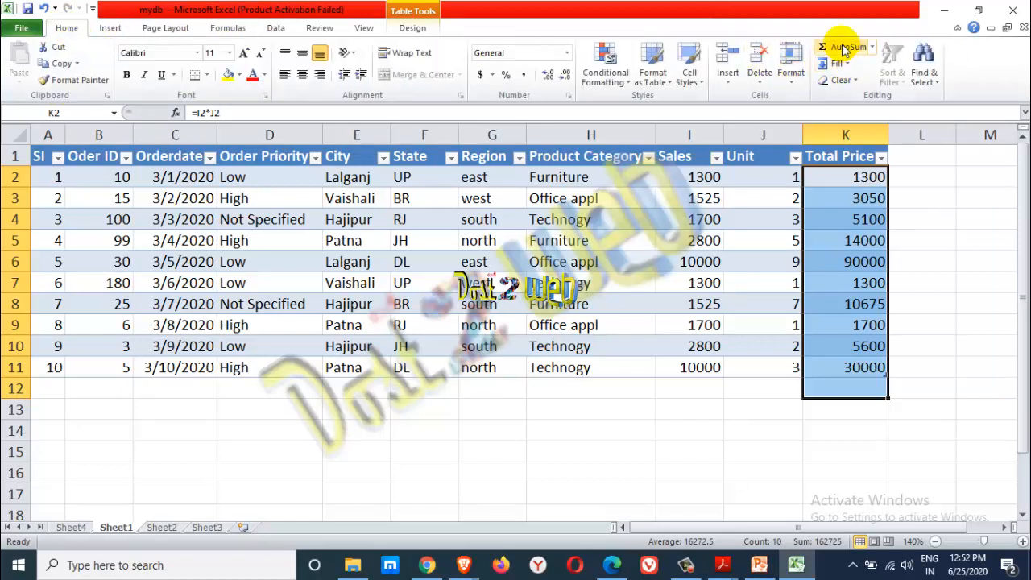
left_click(842, 50)
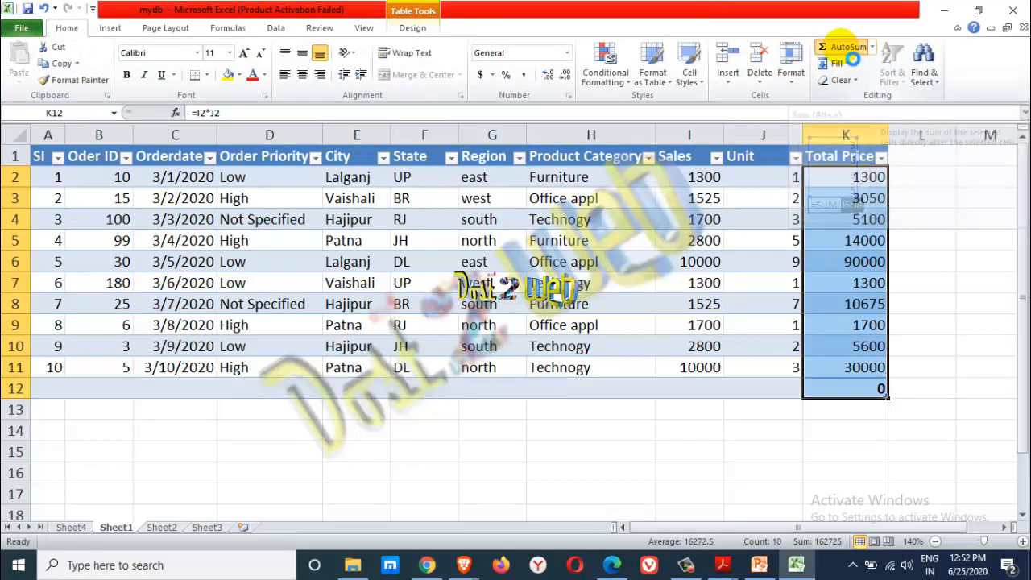
left_click(838, 423)
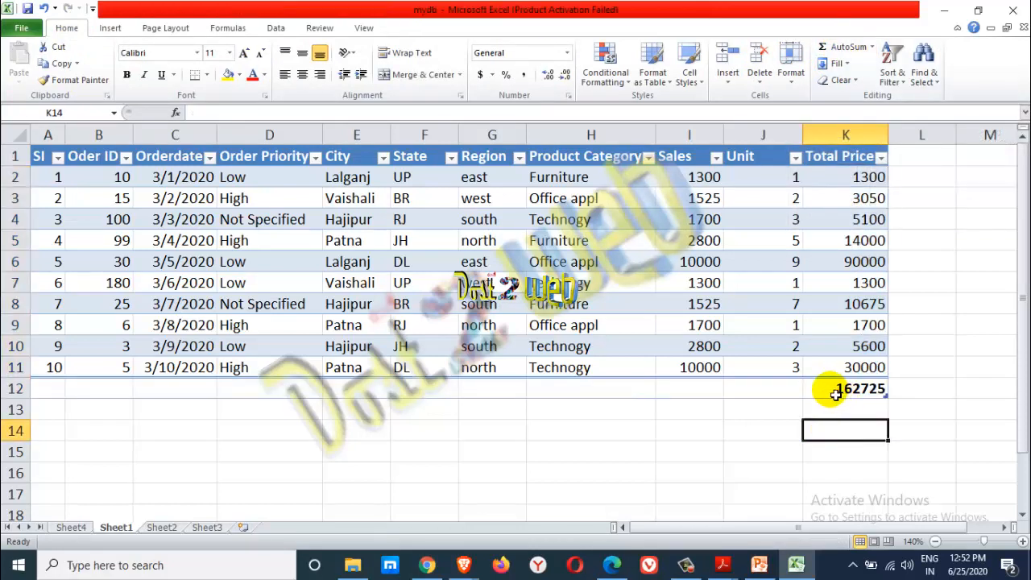
left_click(846, 389)
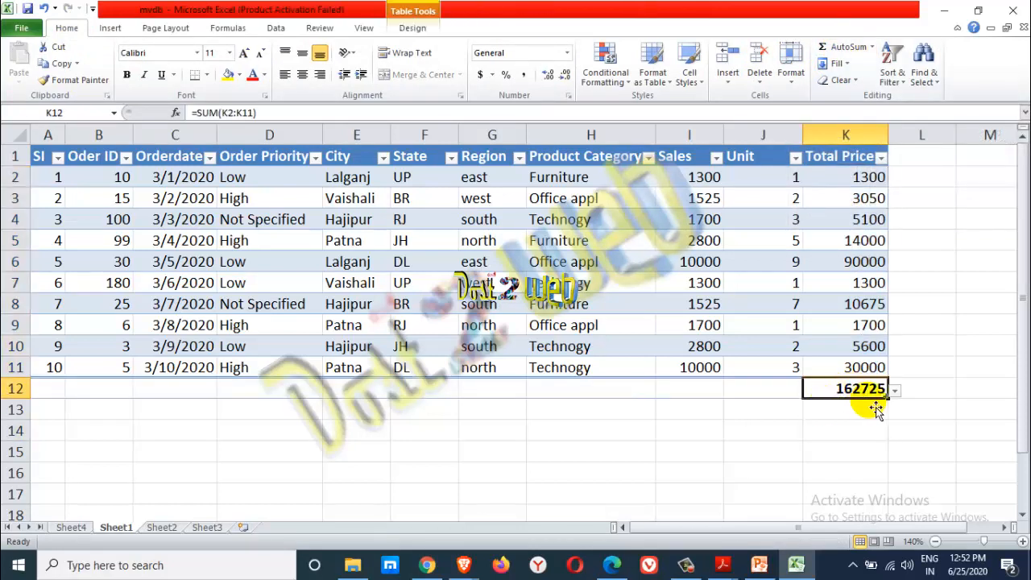
- Add the Total Price field to the PivotTable on Sheet4 and inspect its summed value
left_click(86, 530)
left_click(860, 316)
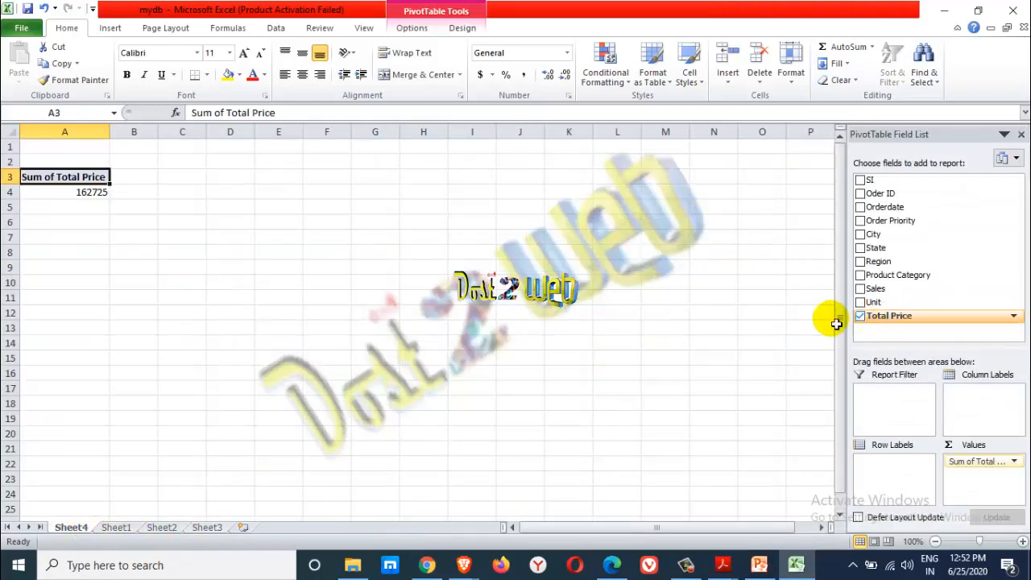
left_click(81, 193)
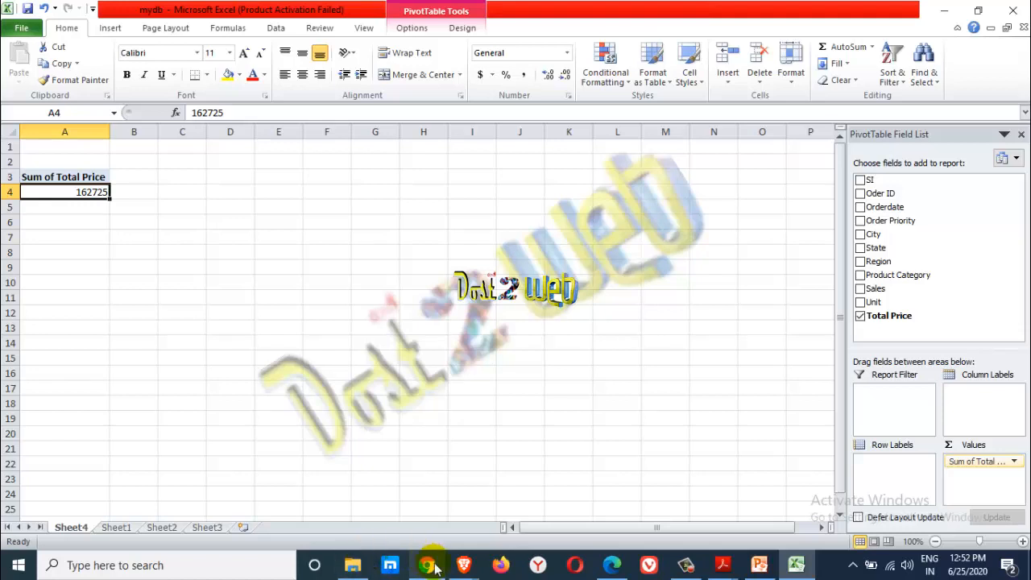
left_click(130, 237)
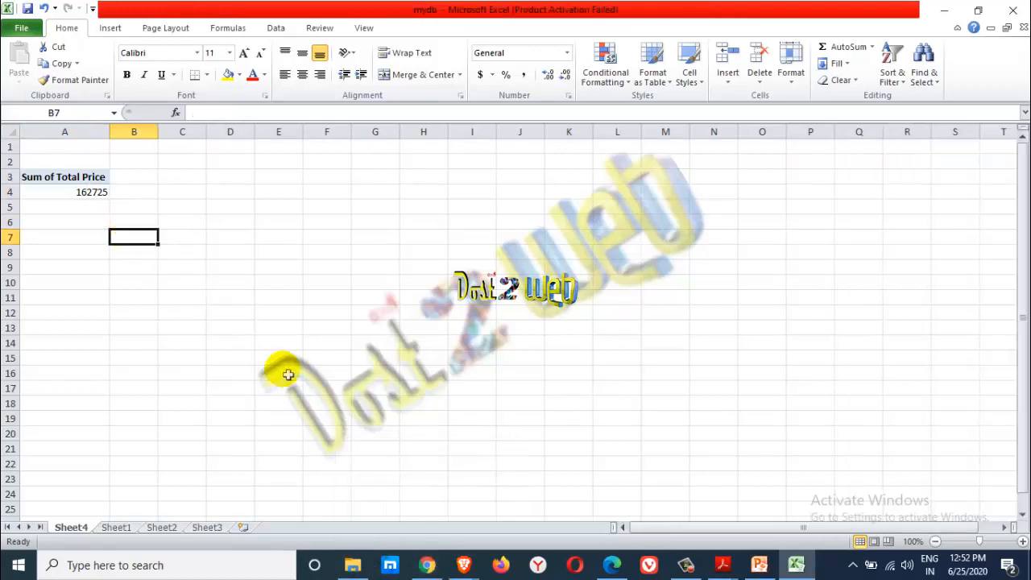
mouse_move(421, 573)
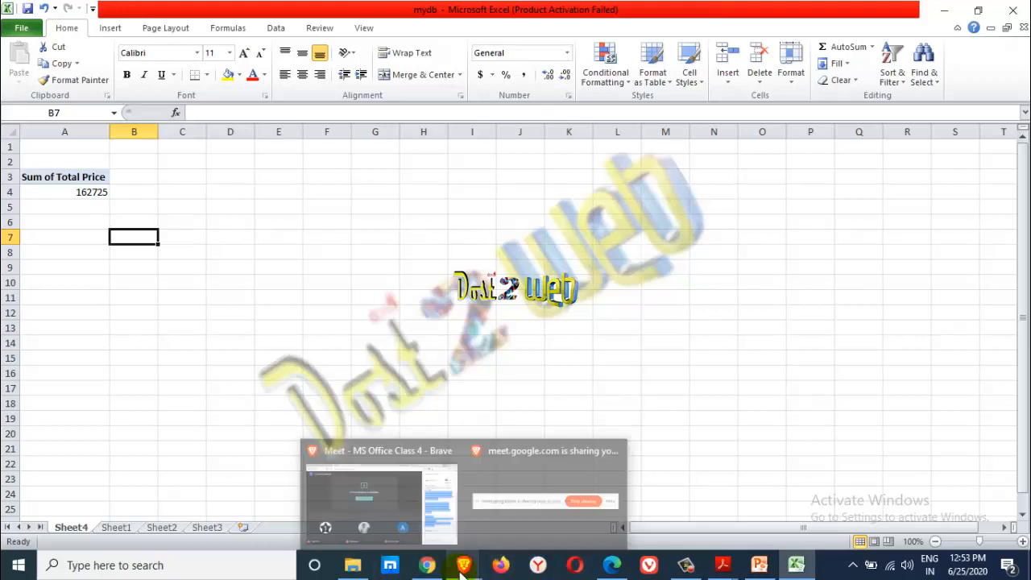
left_click(801, 565)
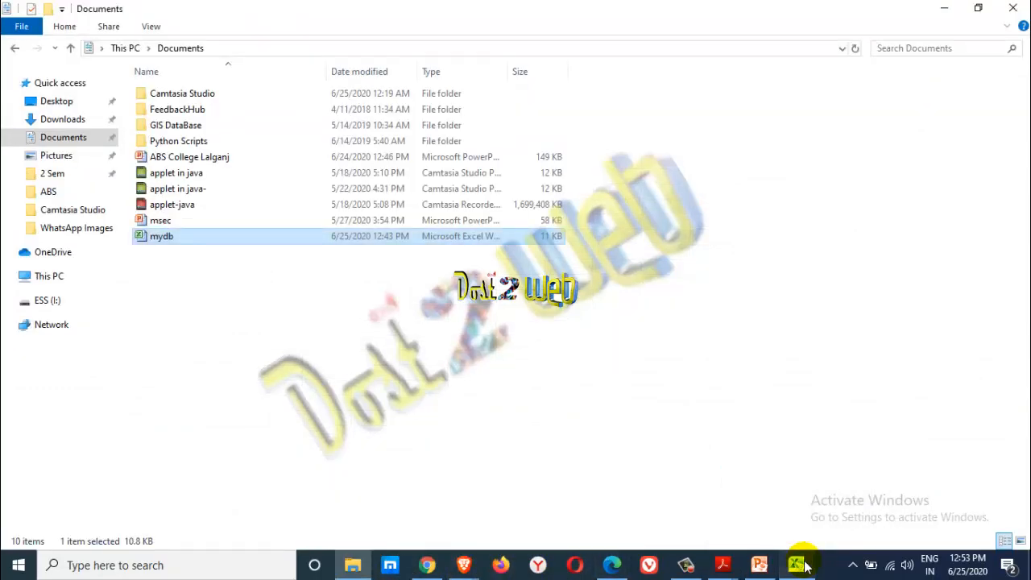
left_click(800, 564)
- Return to Sheet1 and delete the Total Price sum from cell K12
left_click(115, 526)
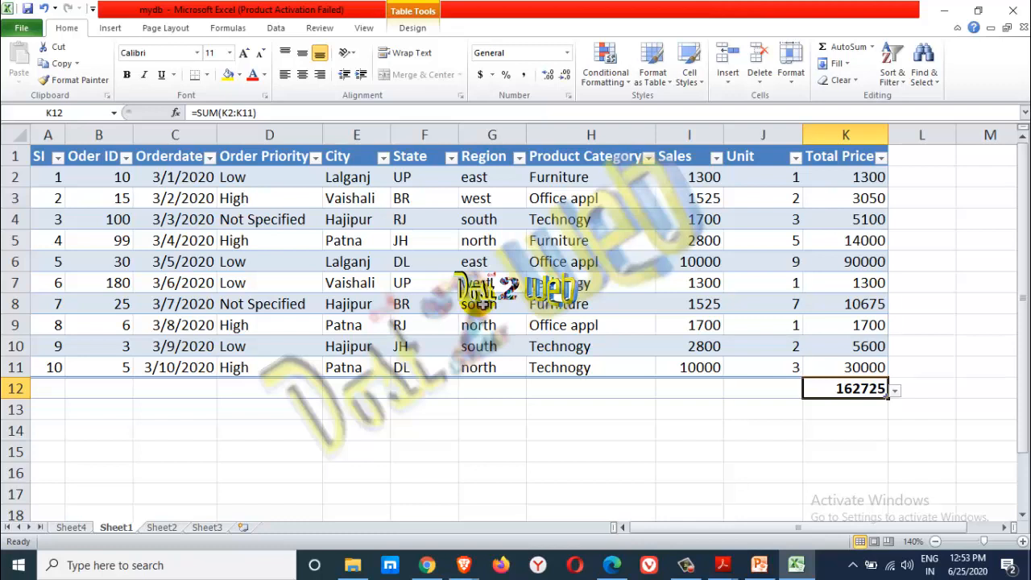
left_click(560, 226)
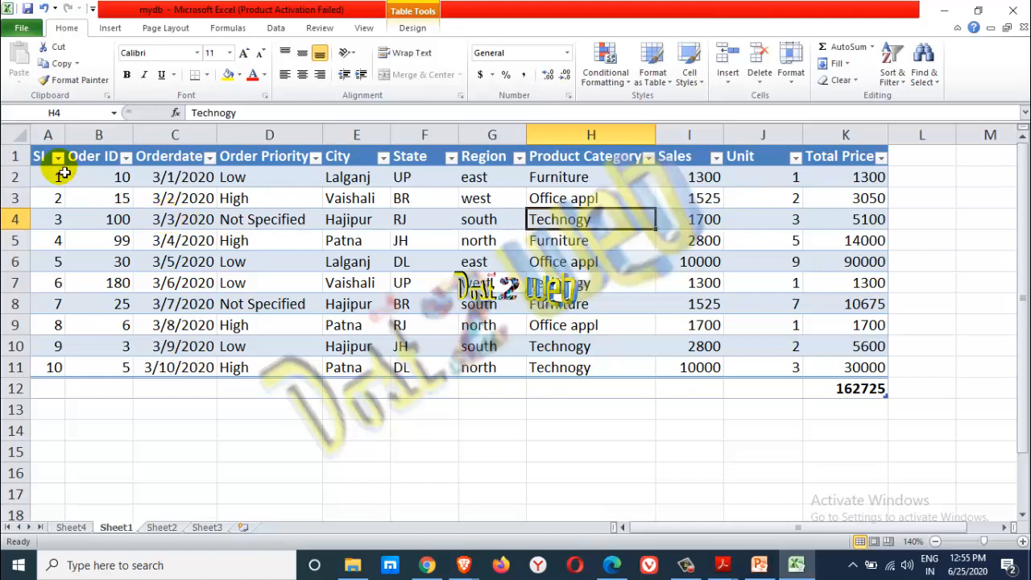
left_click_drag(34, 148, 808, 173)
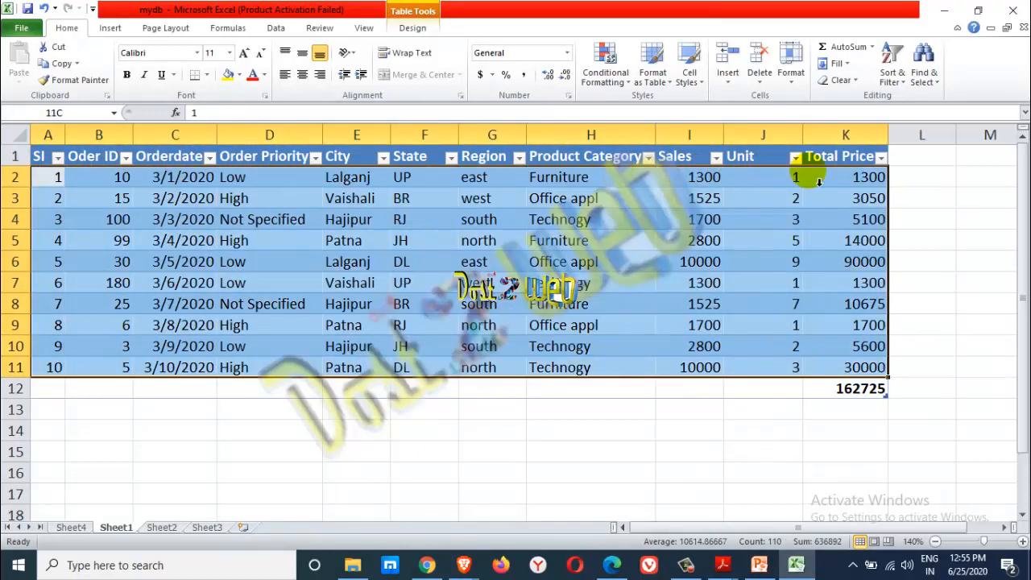
left_click(782, 392)
left_click_drag(858, 397, 8, 138)
left_click(849, 393)
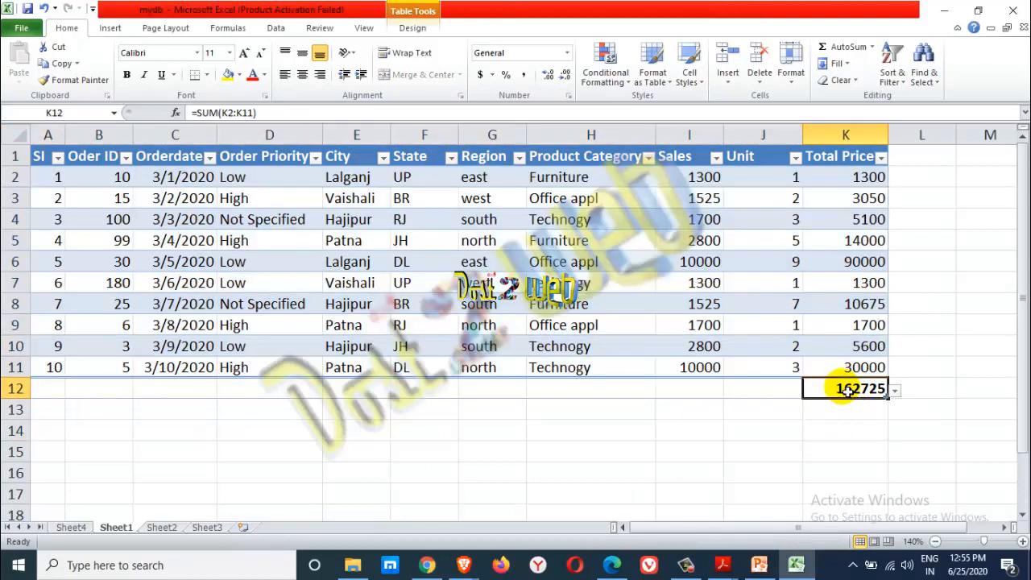
key("Delete")
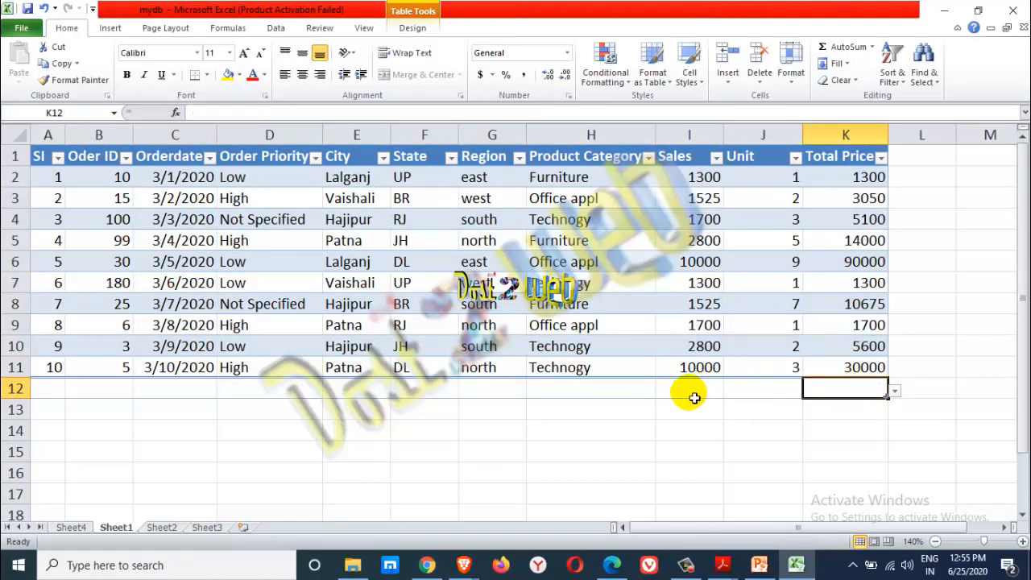
left_click(652, 368)
left_click_drag(833, 363, 95, 175)
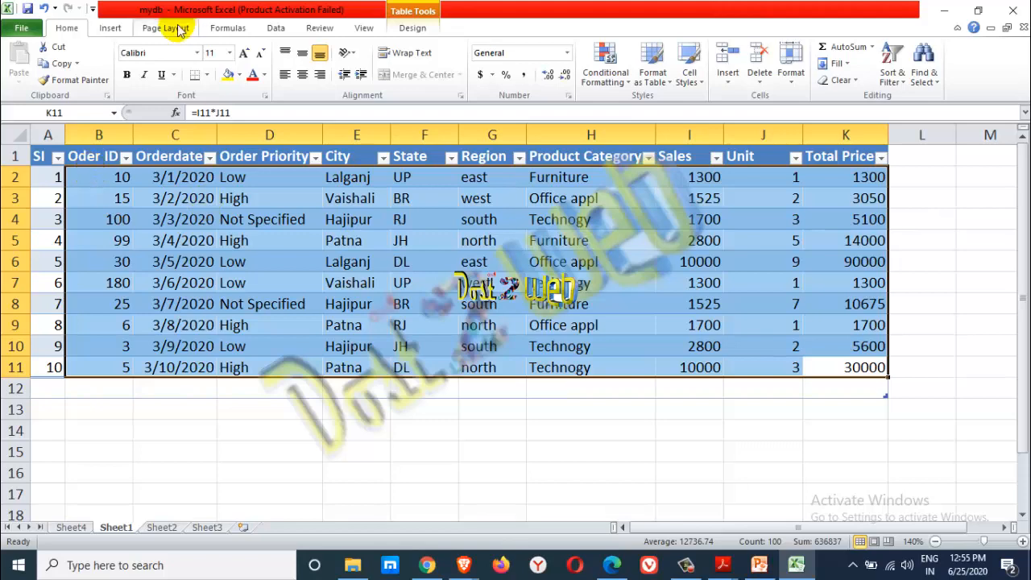
left_click(335, 261)
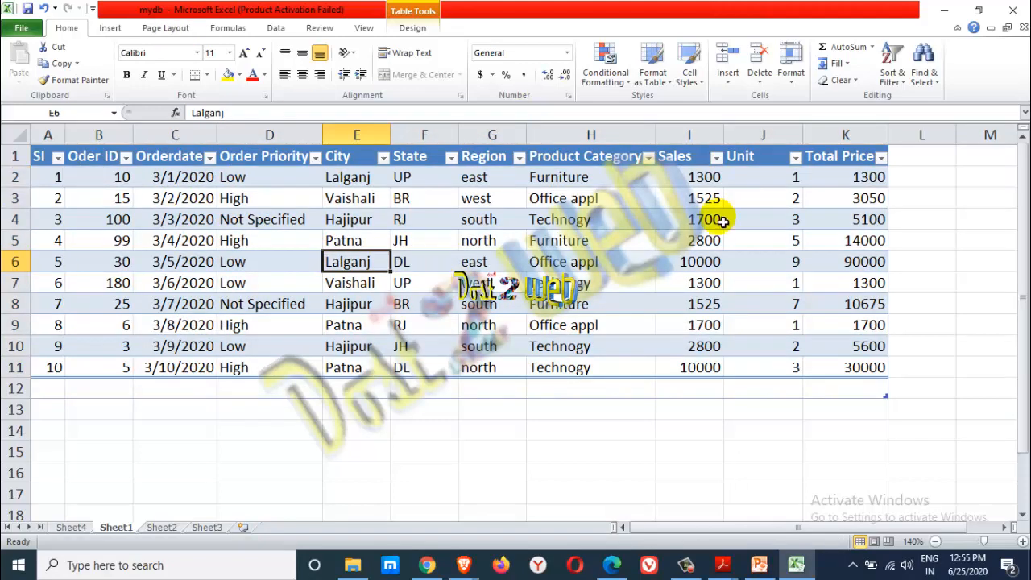
left_click(668, 236)
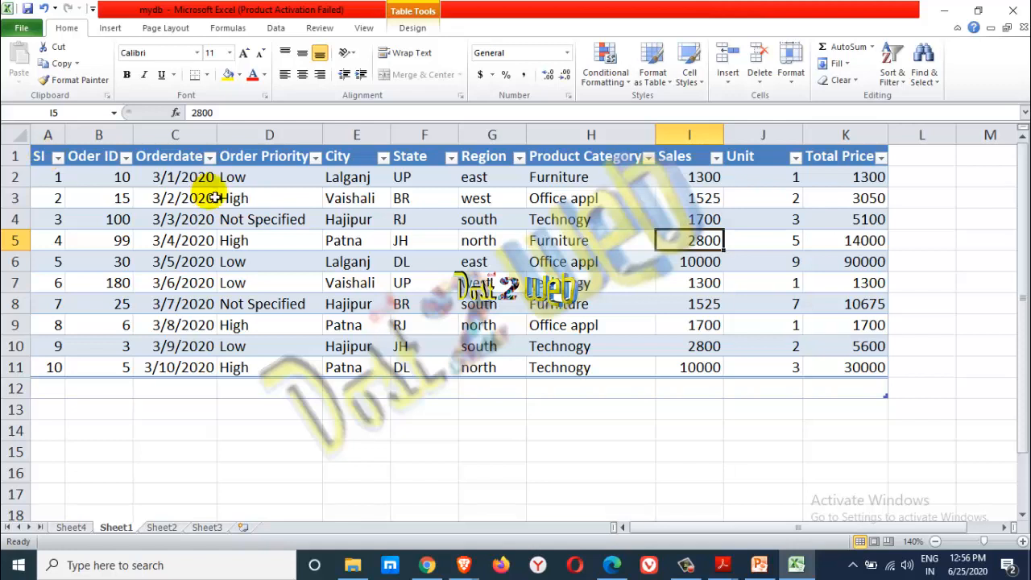
- Try to create a PivotTable from Sales_Data with the Existing Worksheet option
left_click(297, 260)
left_click(109, 29)
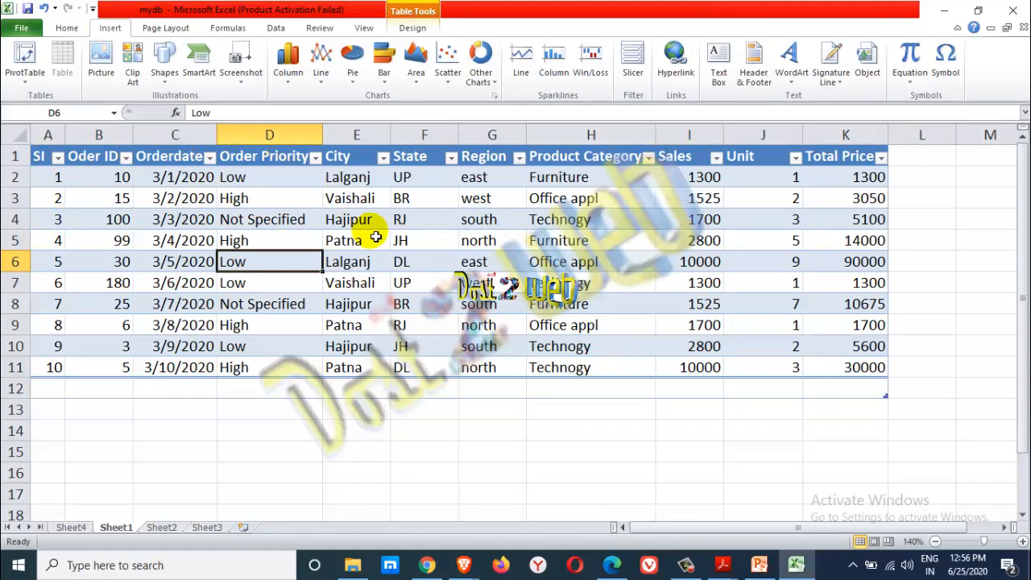
left_click(27, 64)
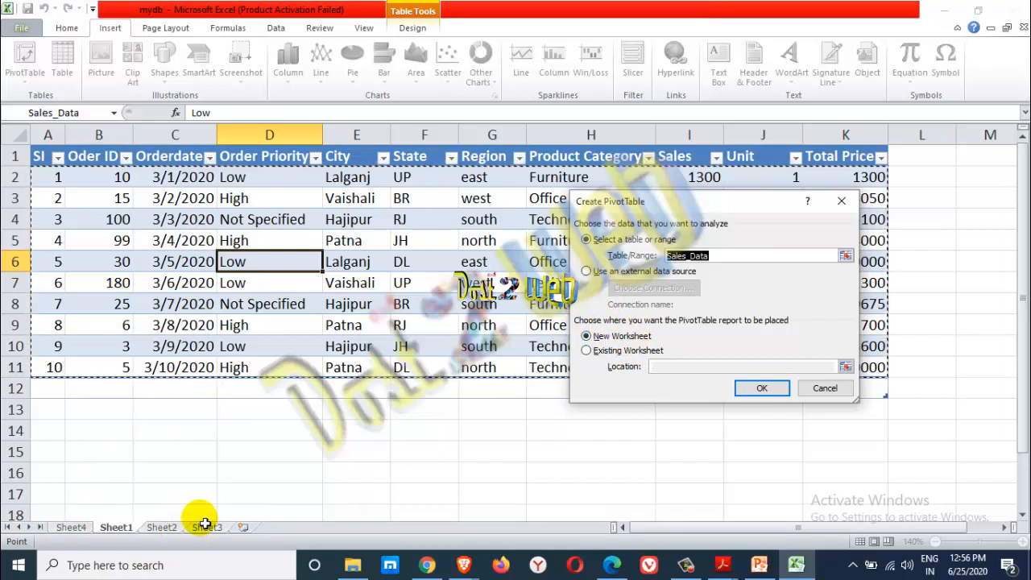
left_click(644, 350)
left_click(703, 256)
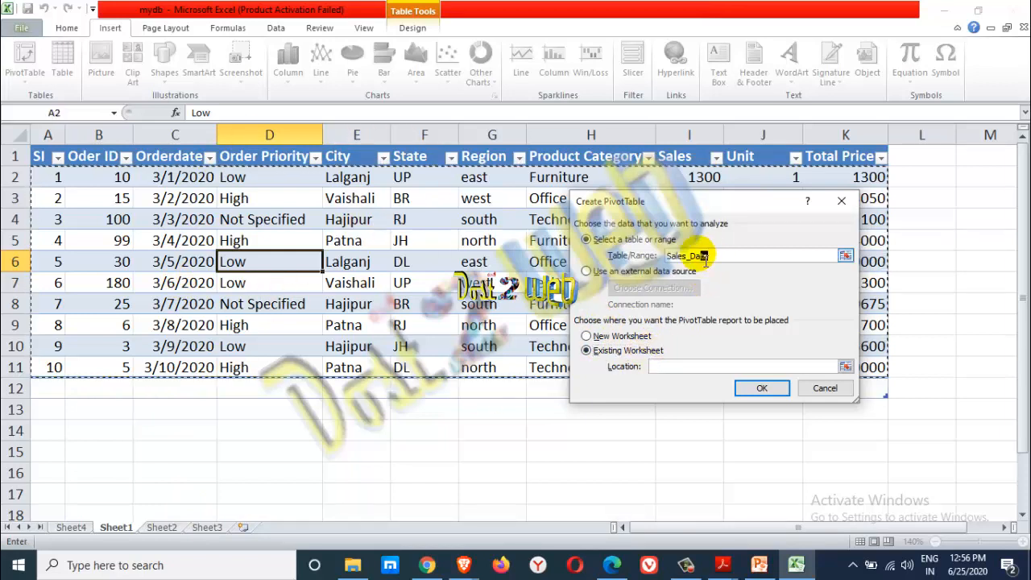
left_click(680, 369)
left_click(745, 390)
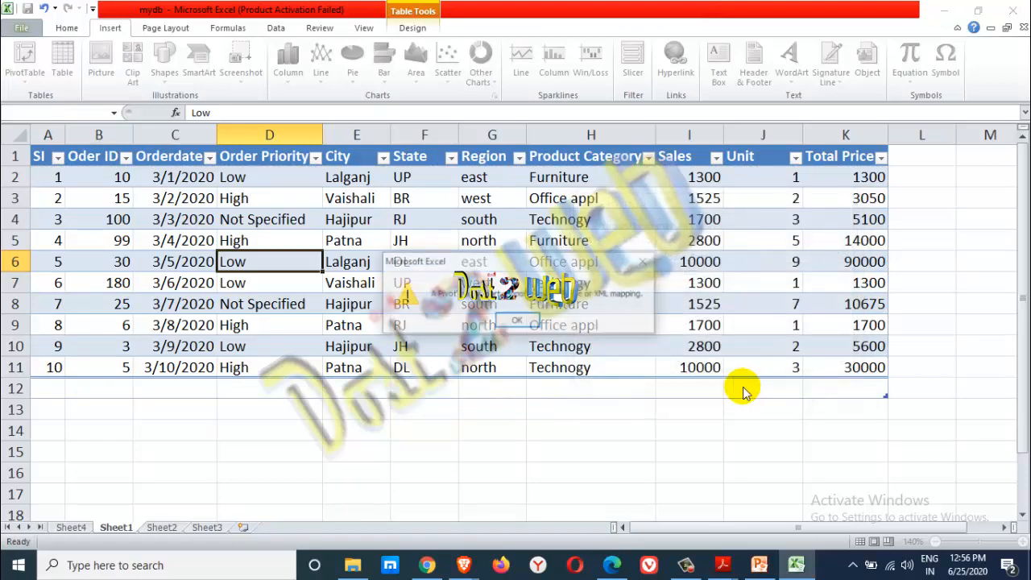
left_click(526, 323)
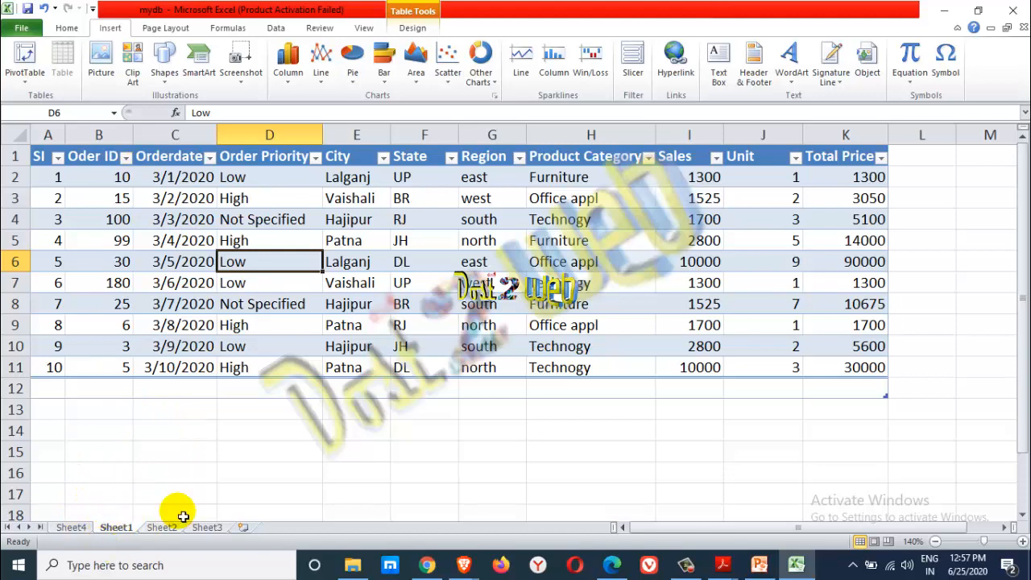
- Create another PivotTable from Sales_Data, placed on a new worksheet
left_click(25, 60)
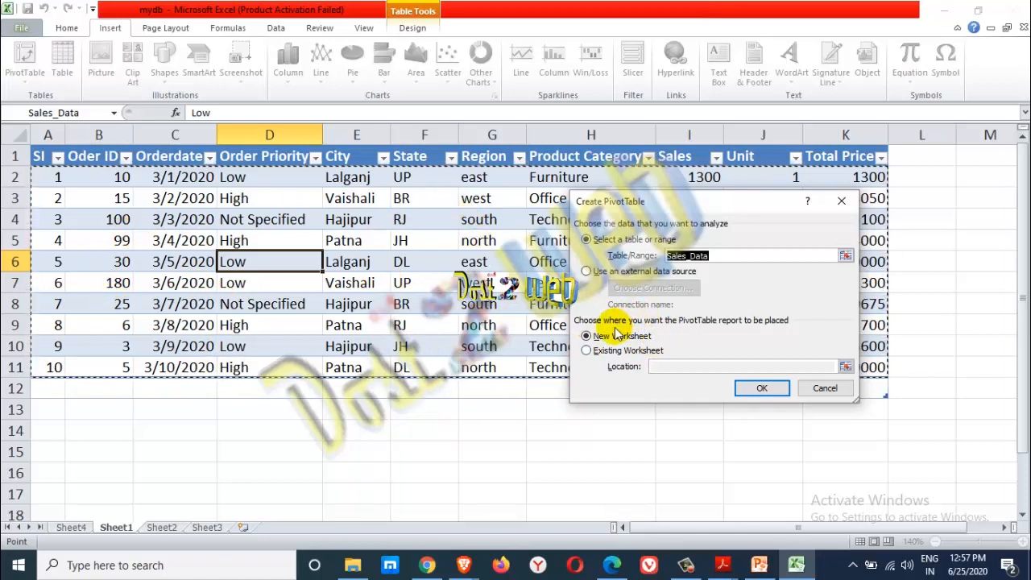
left_click(761, 387)
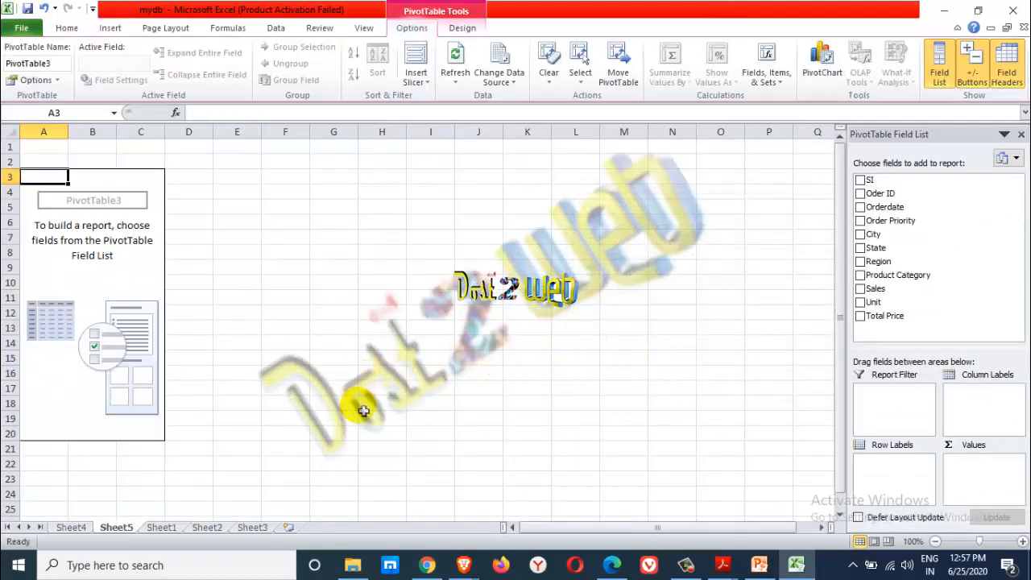
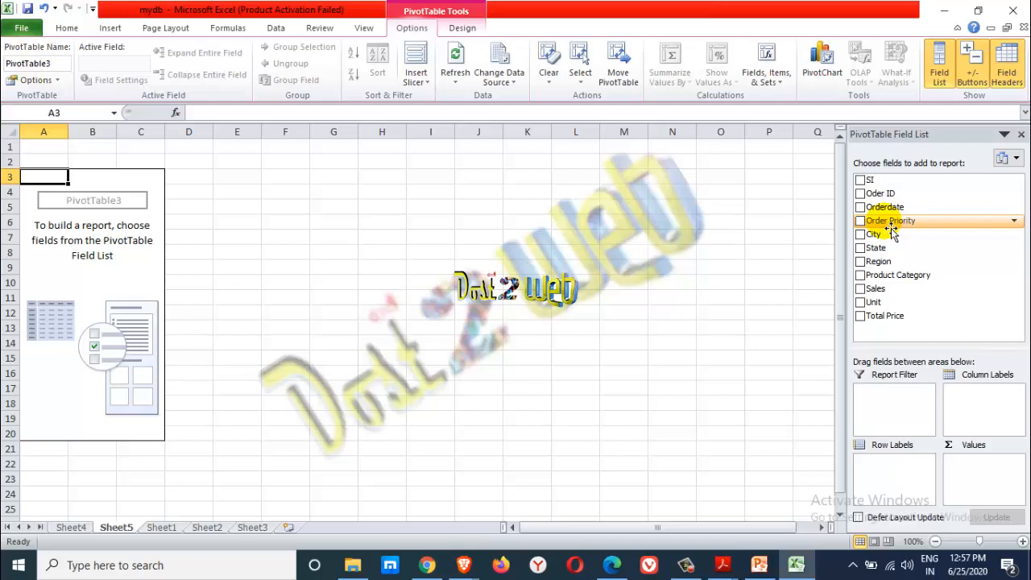
- Try the Total Price field alone in the Sheet5 PivotTable, inspect its sum, and remove the field again
left_click(863, 317)
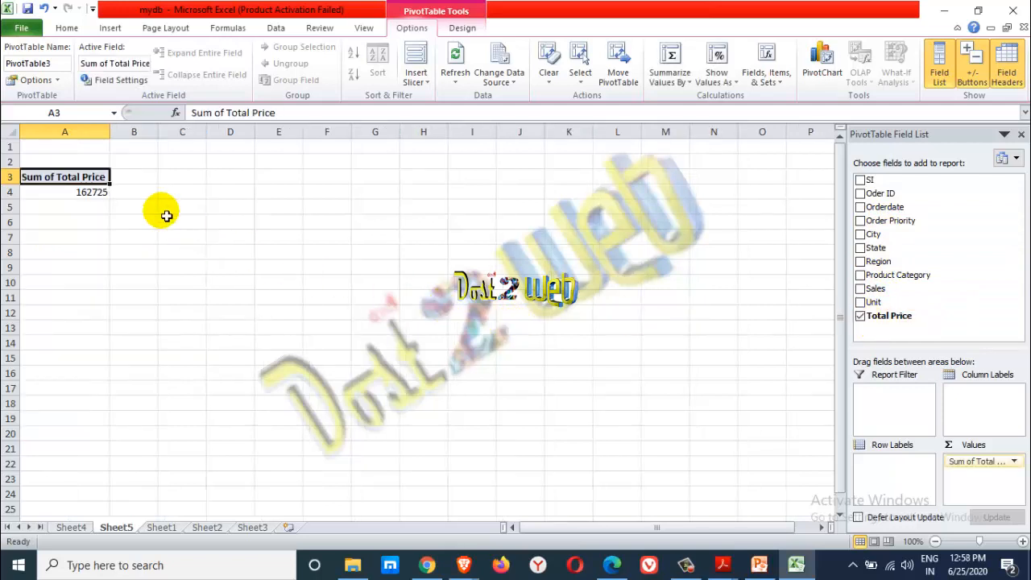
left_click(96, 195)
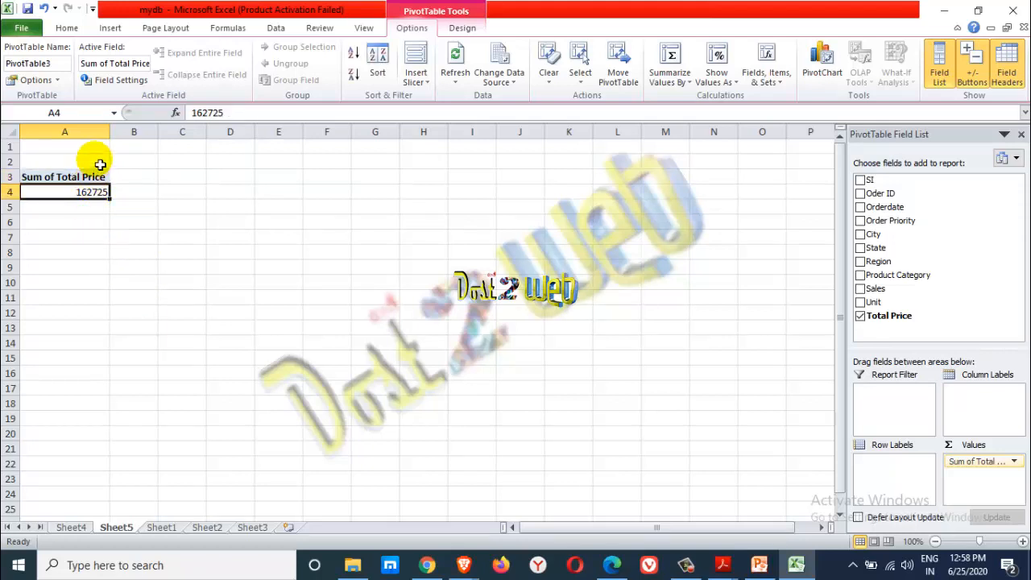
left_click(87, 208)
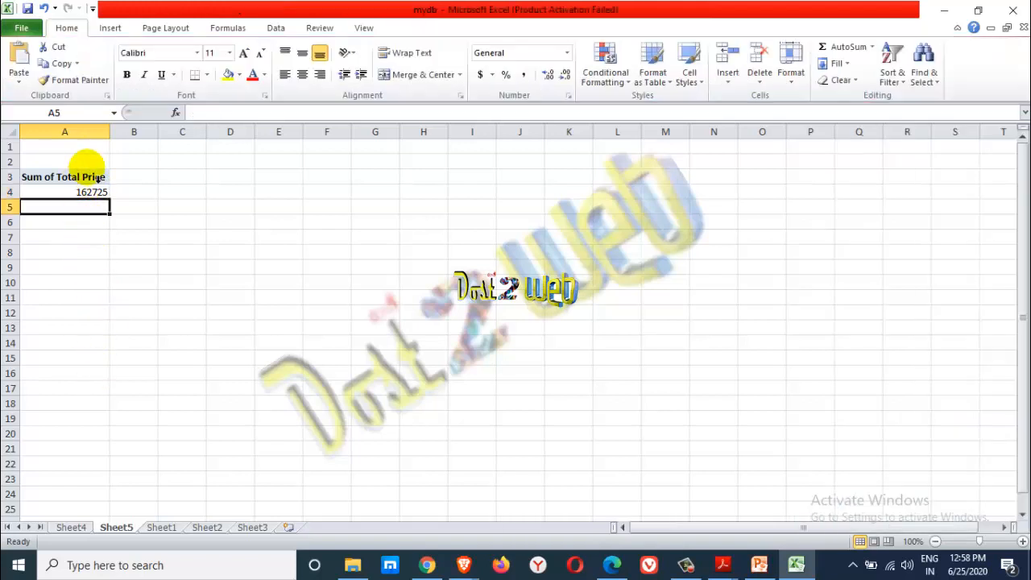
left_click(81, 178)
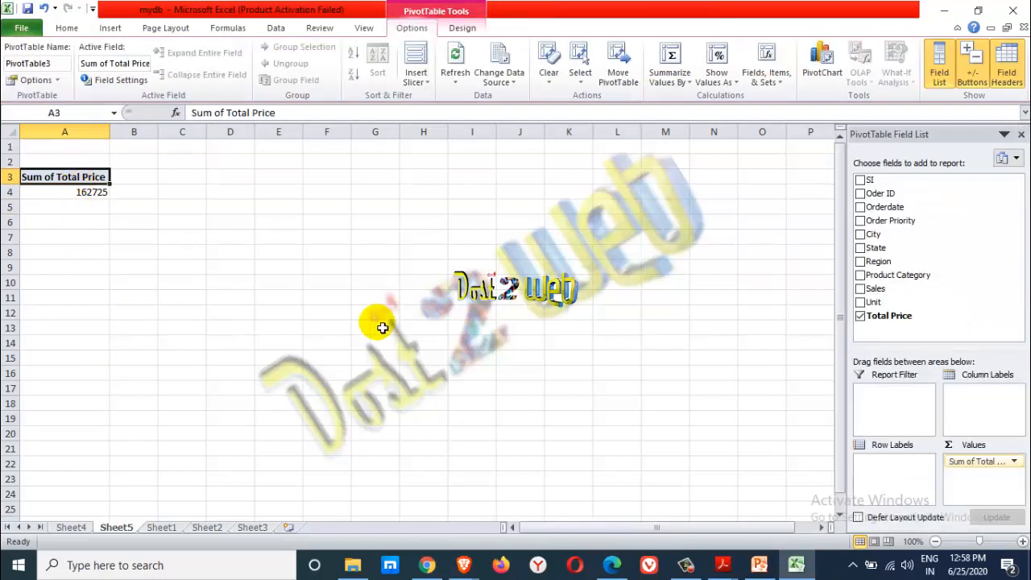
left_click(860, 316)
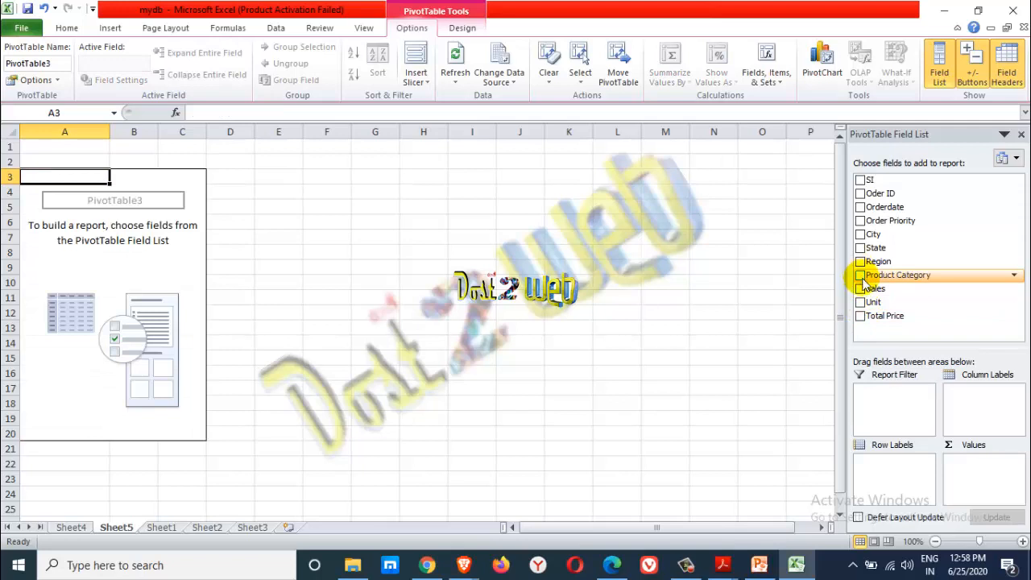
- Build the Sheet5 PivotTable with Product Category and City as row labels and the sum of Total Price as values
left_click(860, 274)
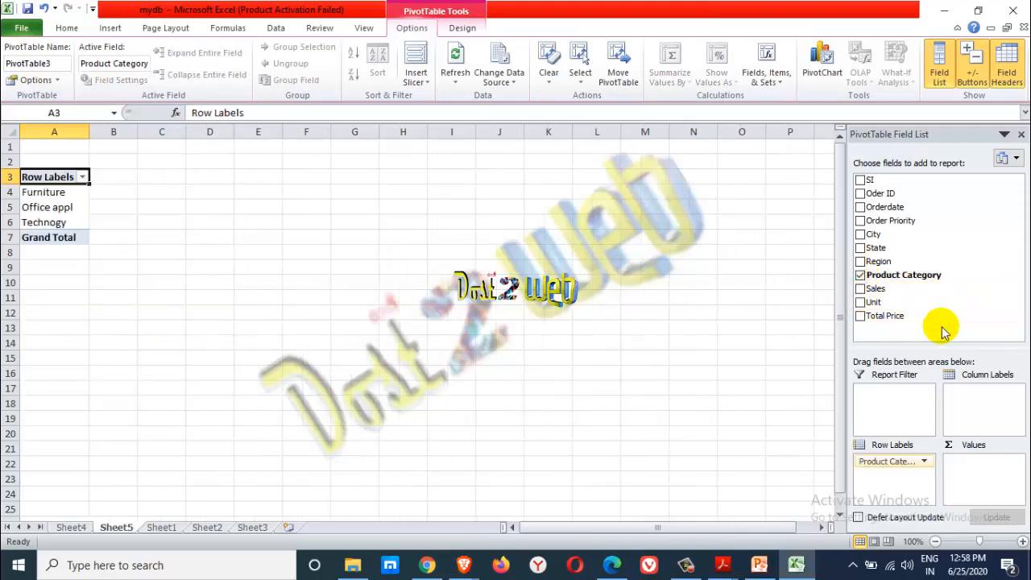
left_click(861, 316)
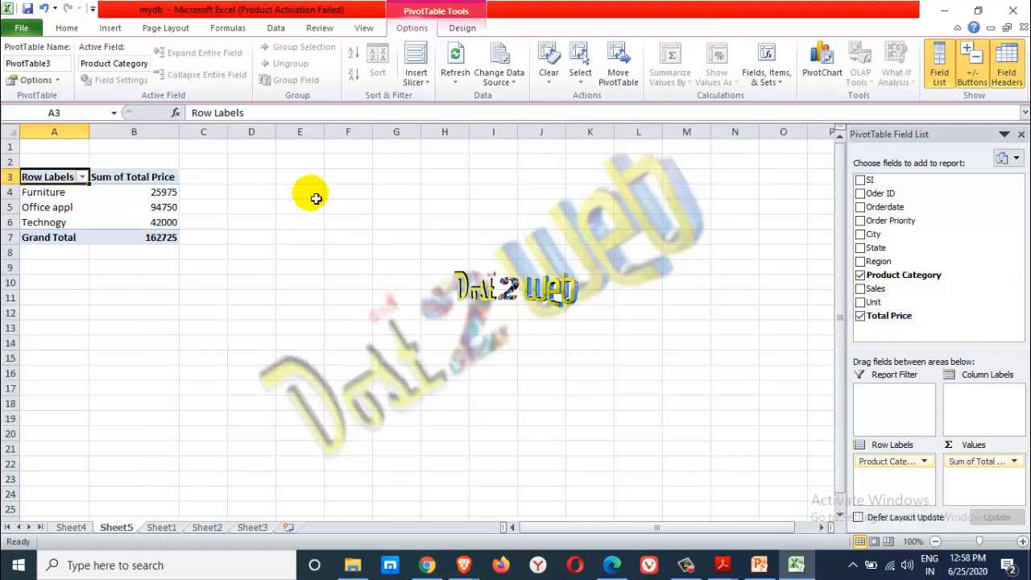
left_click(861, 234)
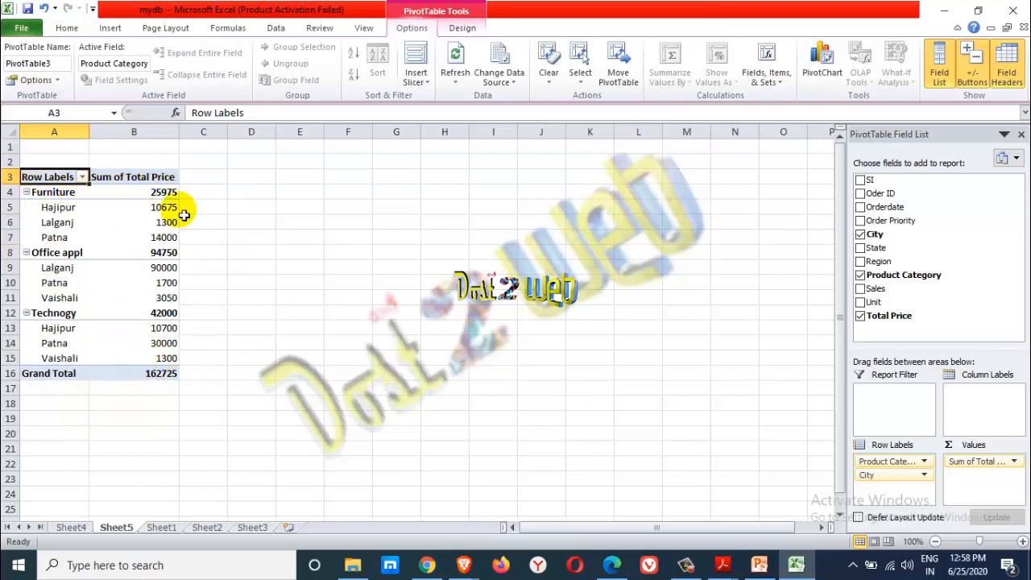
left_click_drag(175, 195, 176, 377)
left_click(172, 375)
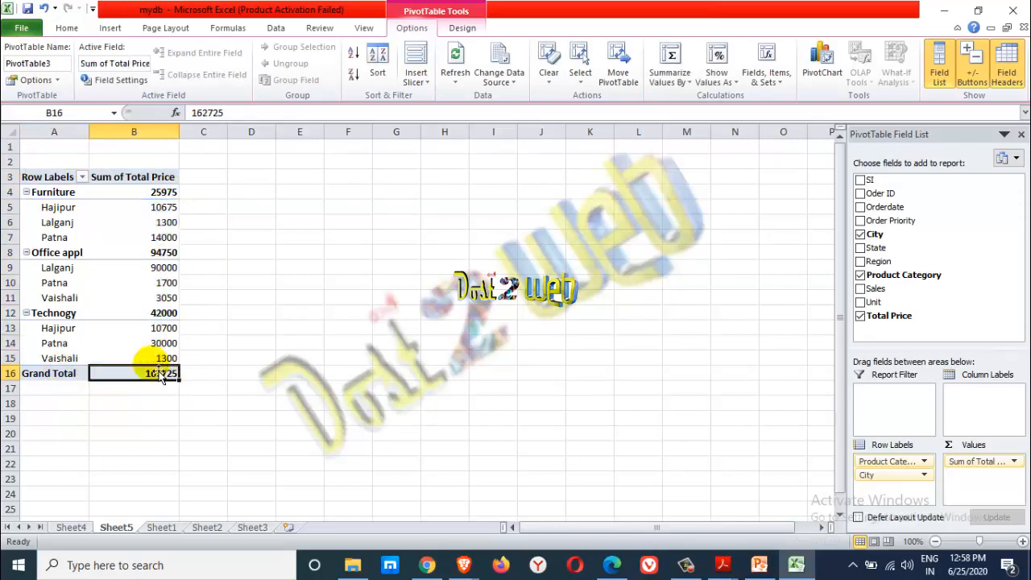
- Collapse the Technogy, Office appl and Furniture groups in the PivotTable to show only category totals
left_click(27, 314)
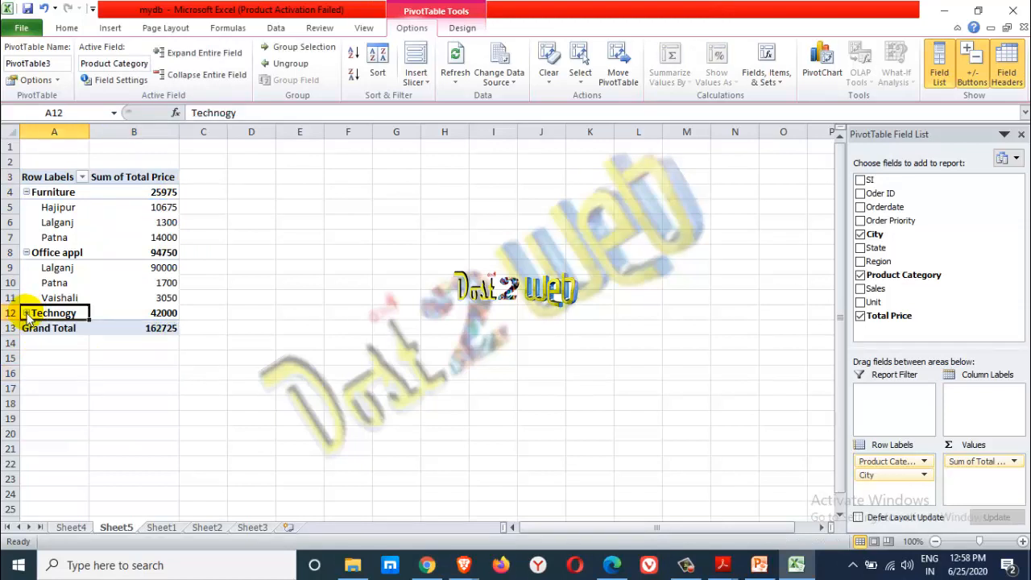
left_click(26, 252)
left_click(26, 193)
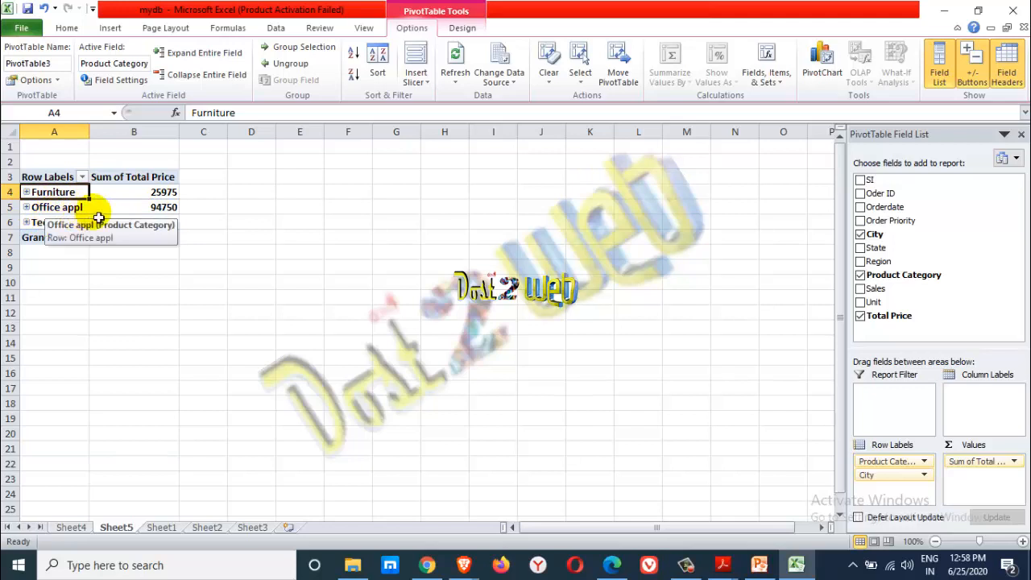
mouse_move(155, 212)
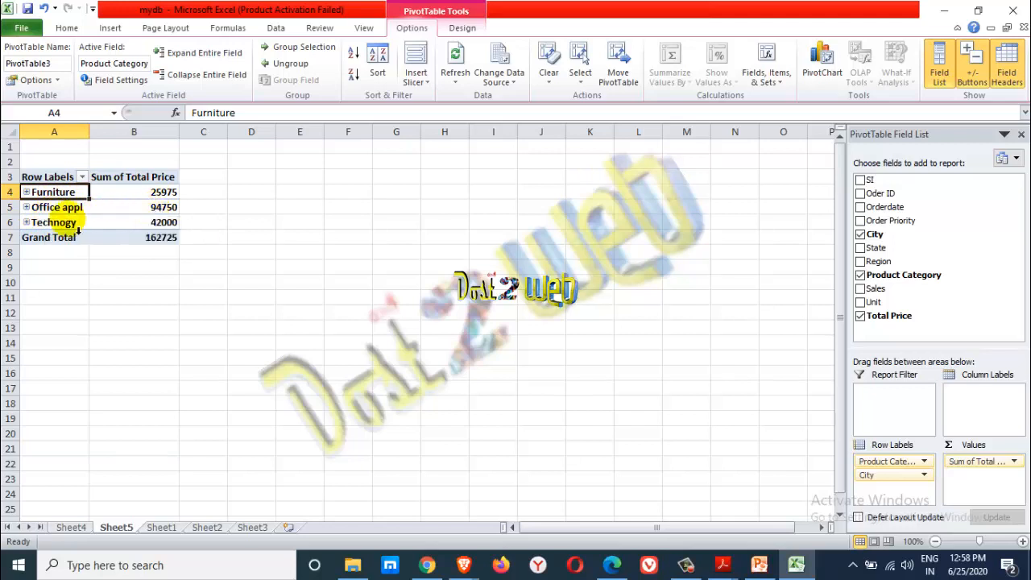
mouse_move(168, 230)
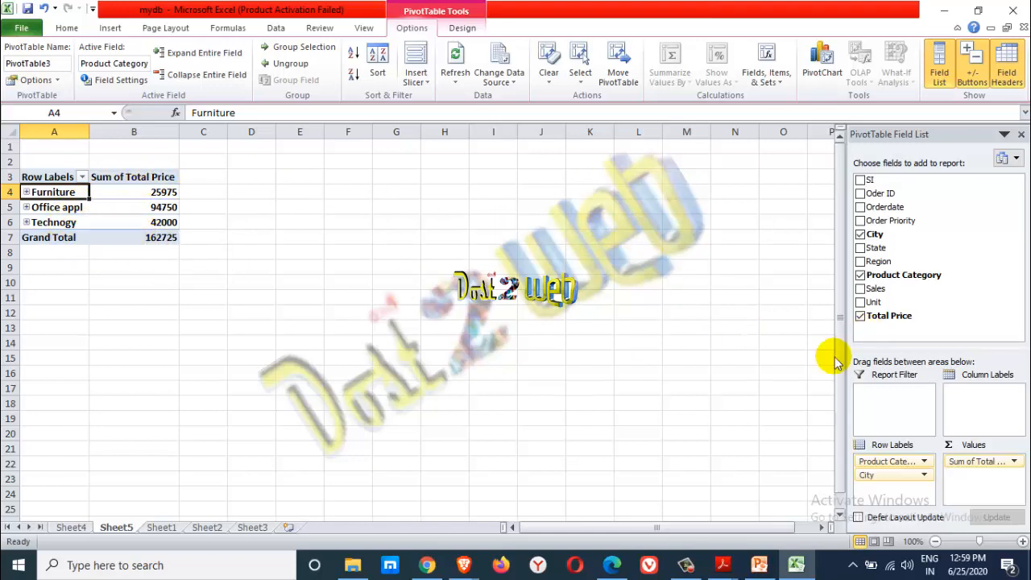
- Turn on Defer Layout Update and select the Fields Section and Areas Section Stacked layout for the field list
left_click(896, 520)
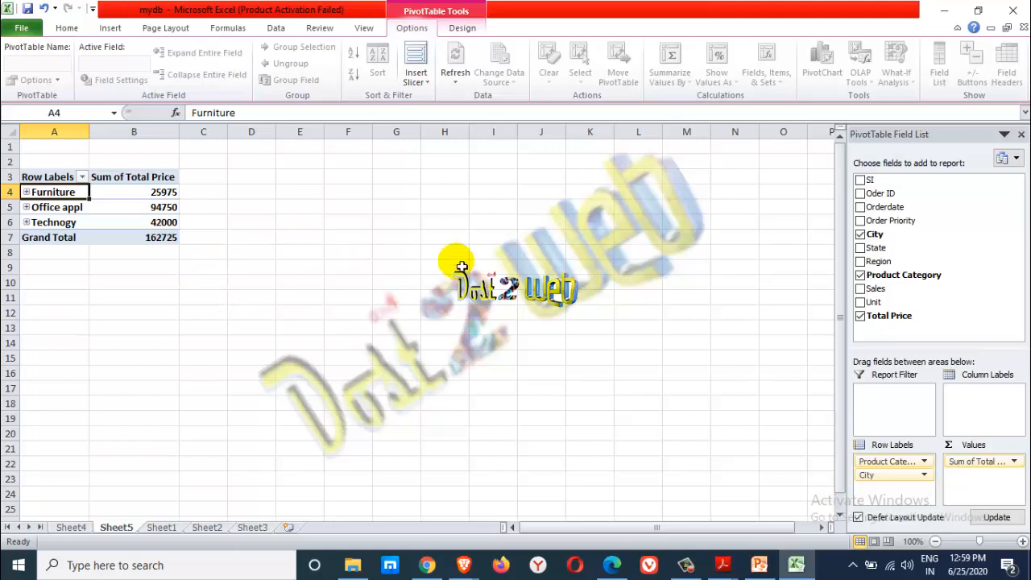
scroll(886, 467, "down", 1)
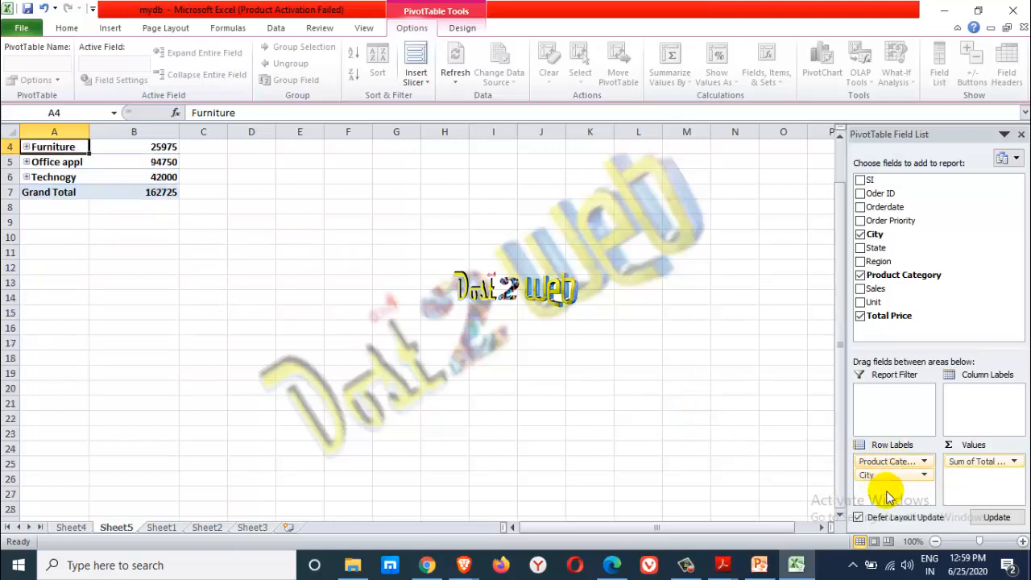
scroll(556, 278, "down", 1)
scroll(594, 299, "up", 2)
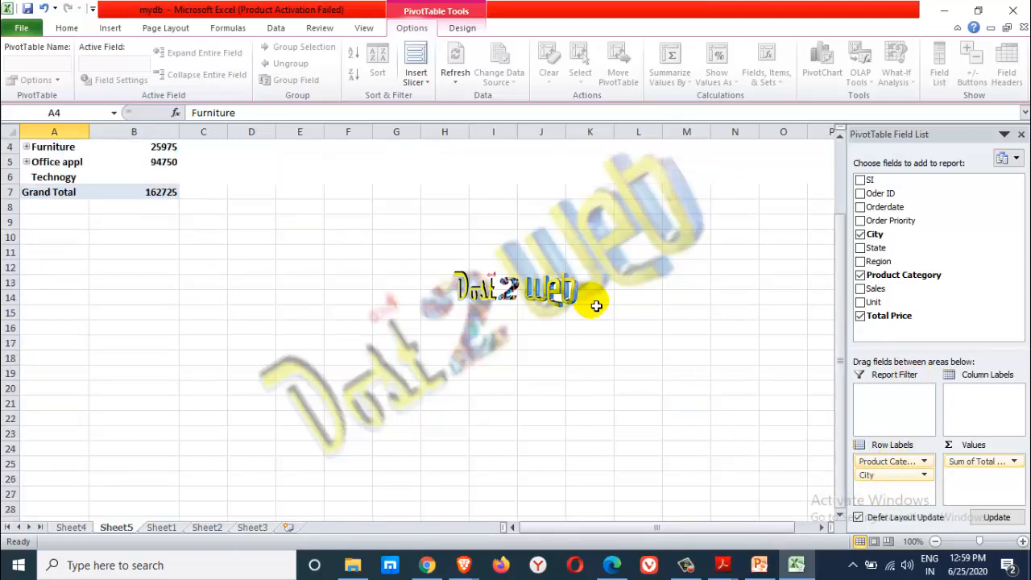
left_click(1015, 158)
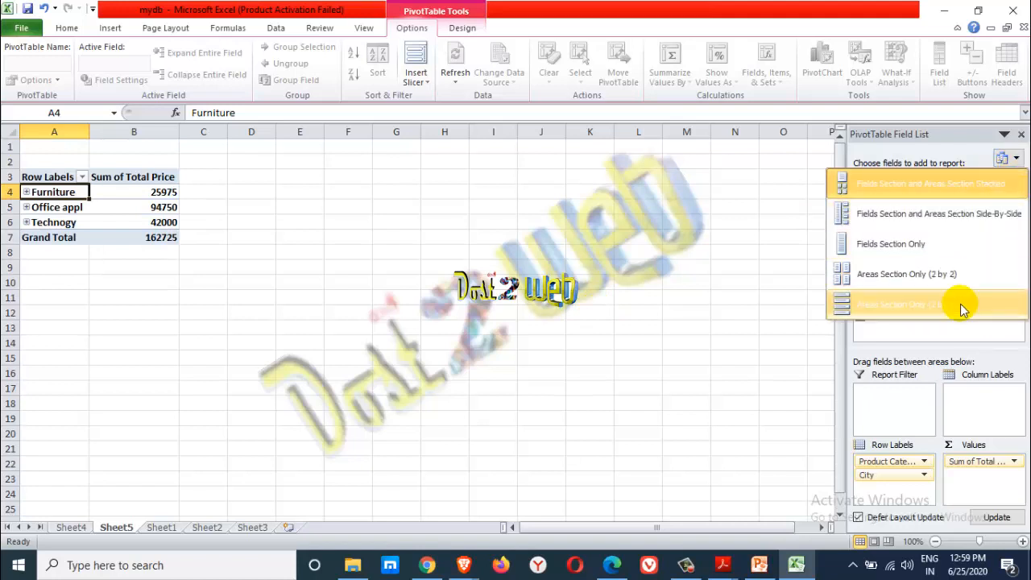
left_click(926, 185)
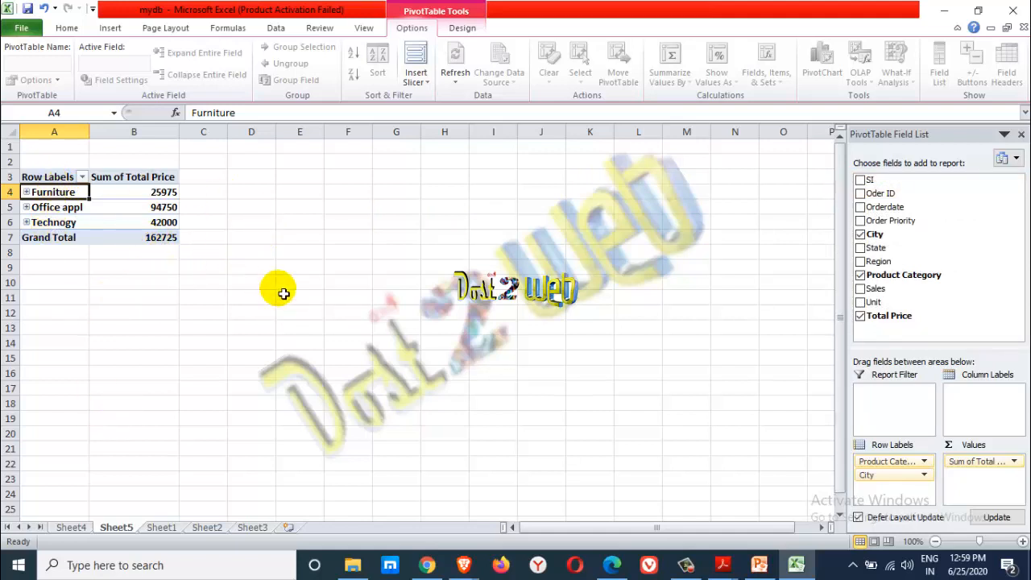
- Return to Sheet1 and total the Total Price column in cell K12 with AutoSum
left_click(67, 29)
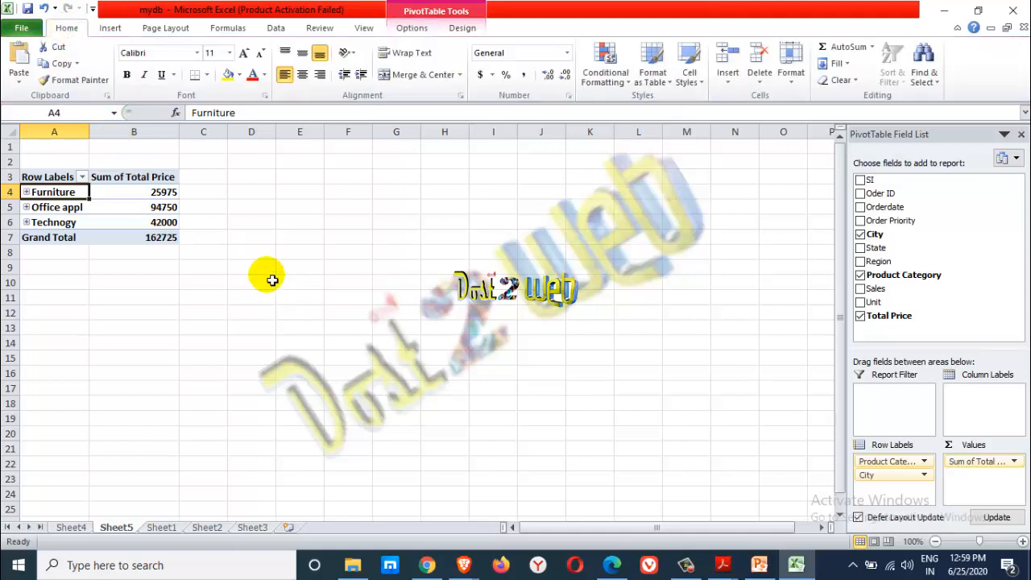
left_click(161, 528)
left_click(378, 392)
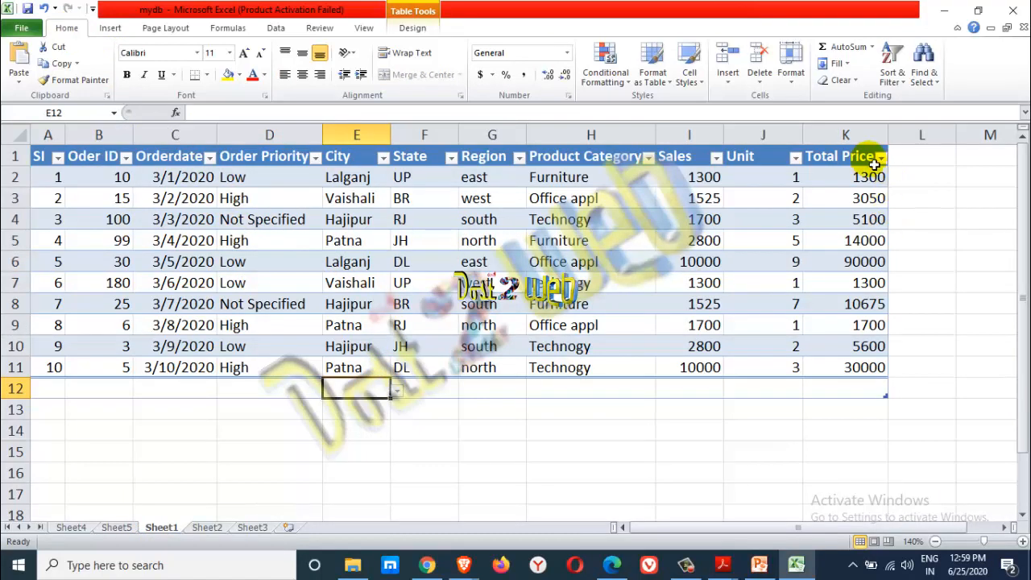
left_click_drag(852, 157, 842, 276)
scroll(737, 323, "up", 4)
left_click(819, 267)
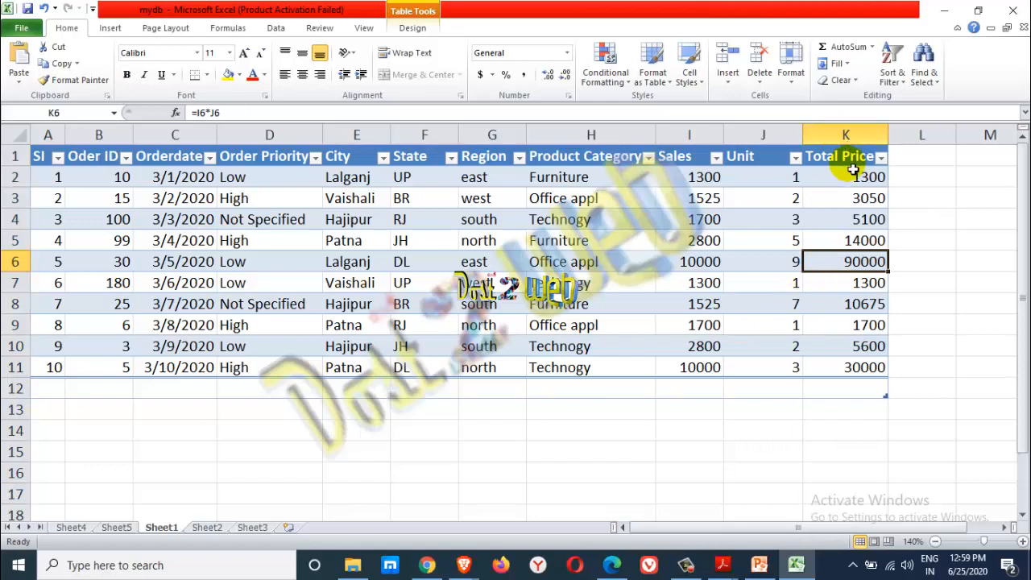
left_click_drag(845, 186, 841, 391)
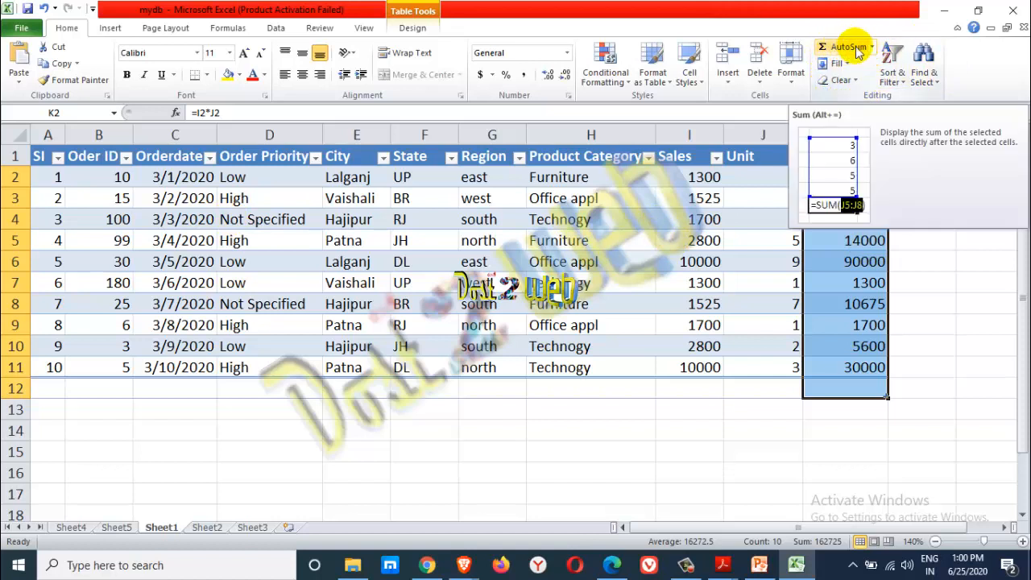
left_click(226, 29)
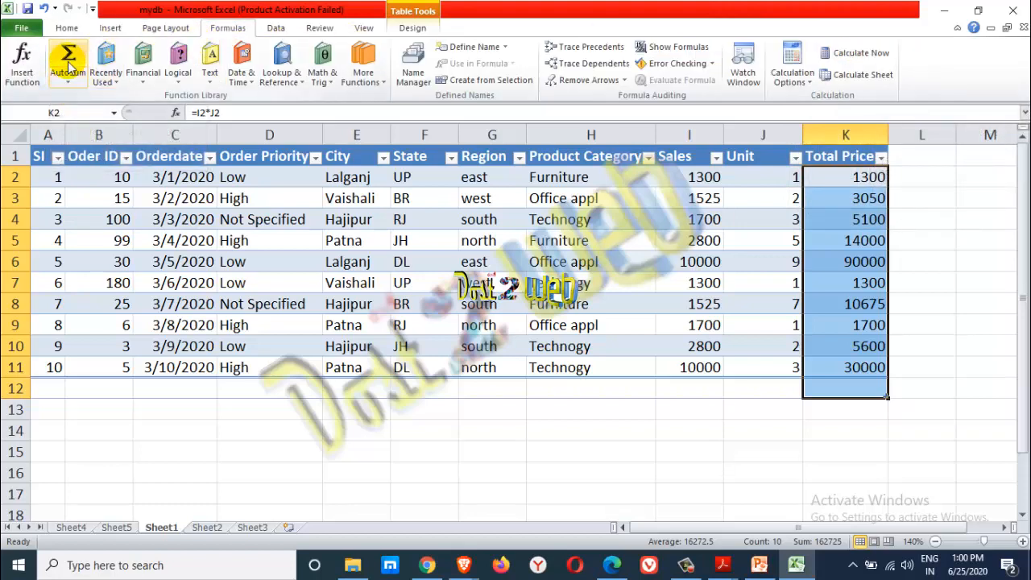
left_click(855, 176)
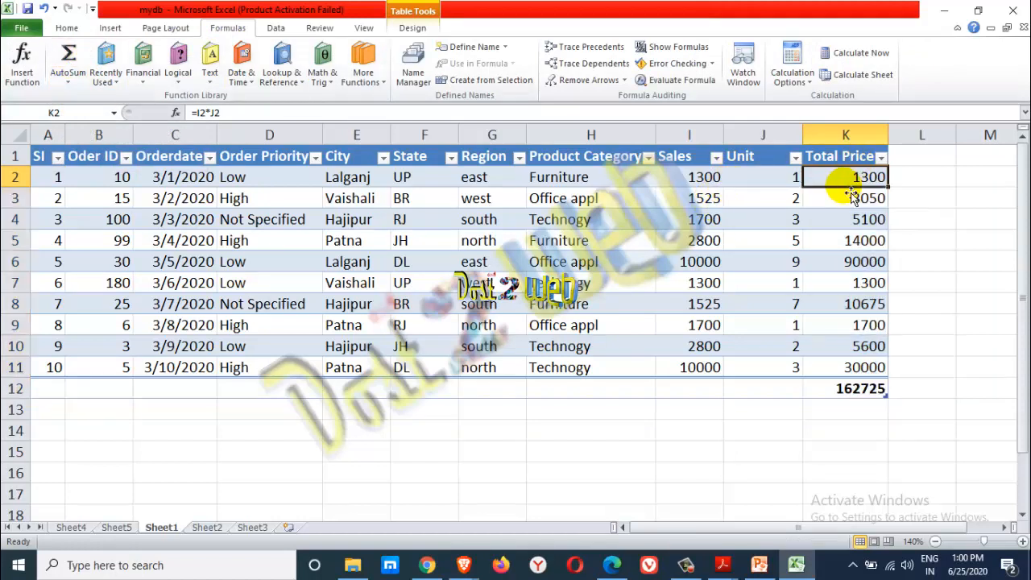
left_click(851, 390)
left_click(836, 410)
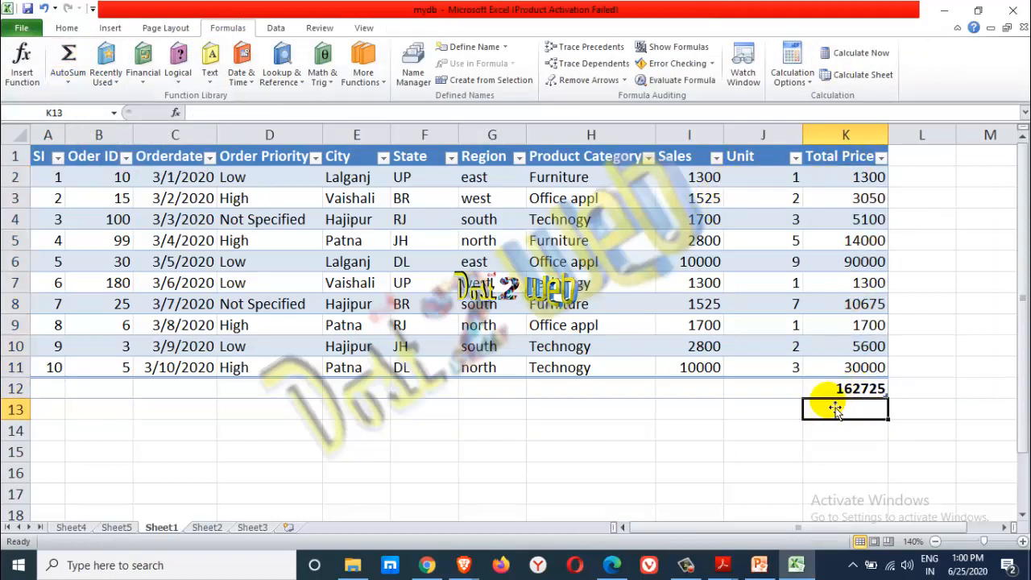
left_click(820, 389)
left_click(779, 434)
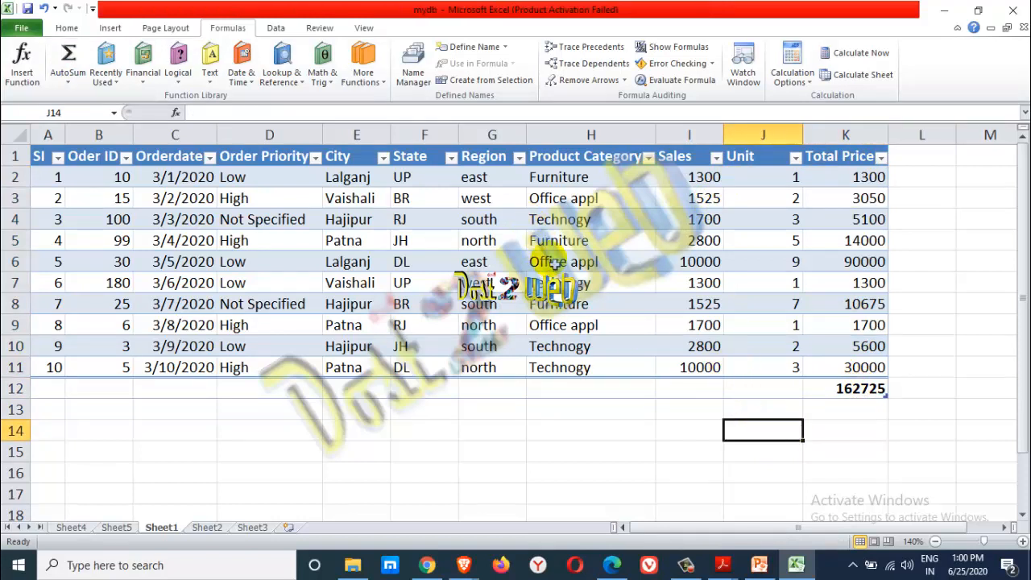
- Copy the ten data rows A2:K11 and paste them at A12 and again at A22 to extend the Sales_Data table
left_click(354, 283)
left_click_drag(45, 177, 849, 367)
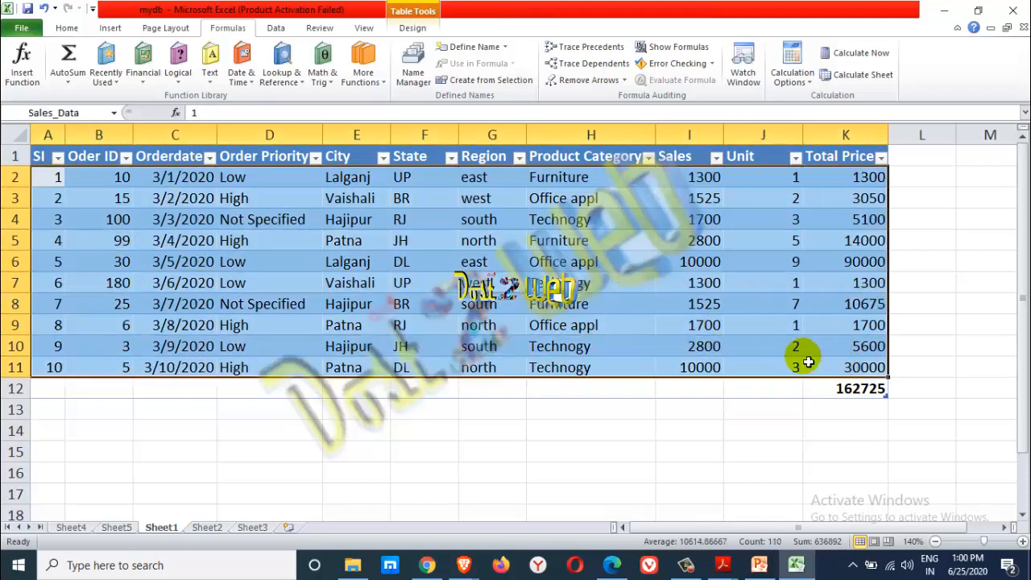
key("ctrl+c")
left_click(58, 390)
key("ctrl+v")
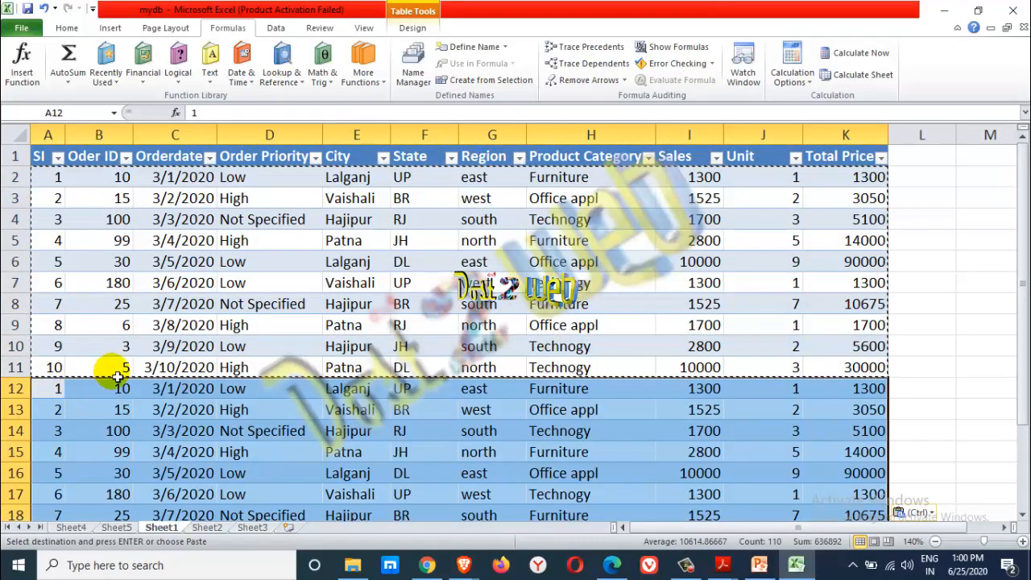
scroll(272, 345, "down", 3)
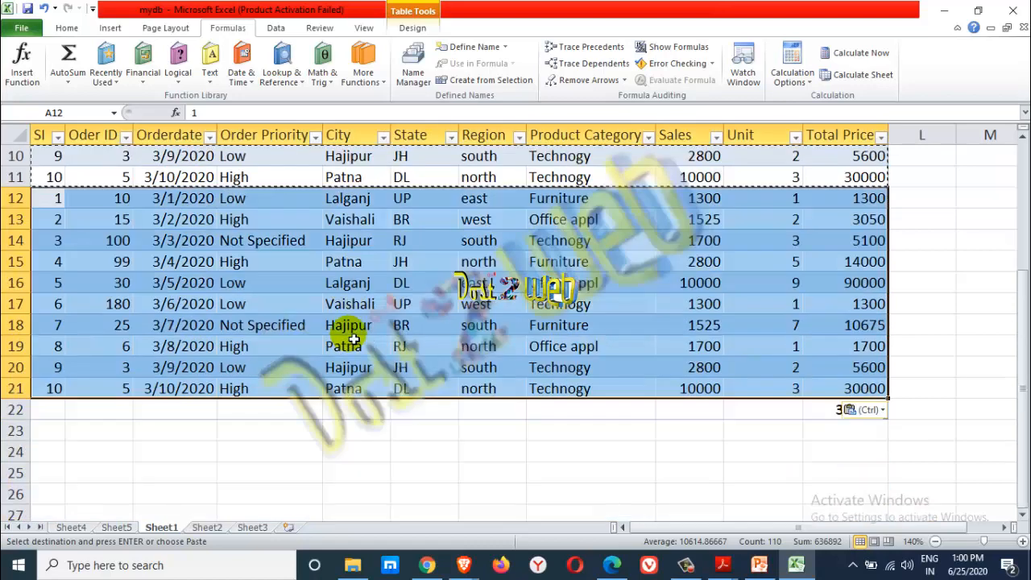
left_click(60, 409)
key("ctrl+v")
- Review the extended Sales_Data table from its header row down to the last pasted rows
scroll(284, 359, "up", 3)
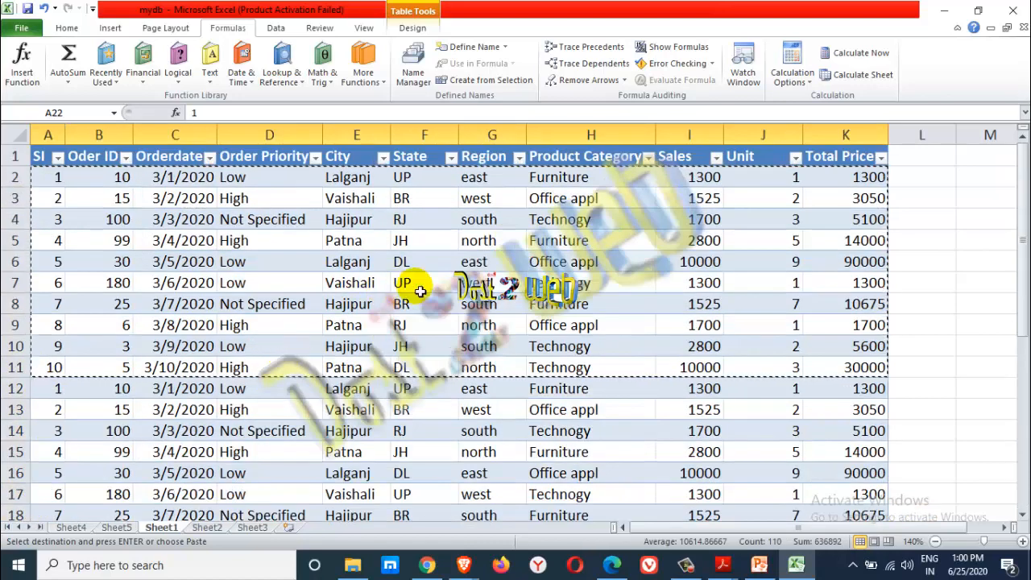
scroll(433, 273, "down", 2)
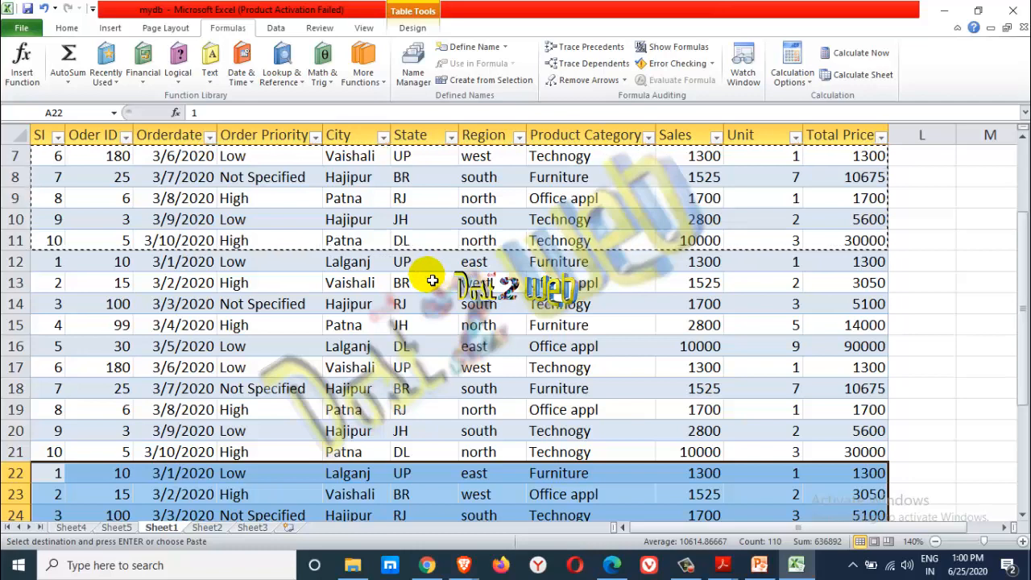
scroll(479, 376, "up", 2)
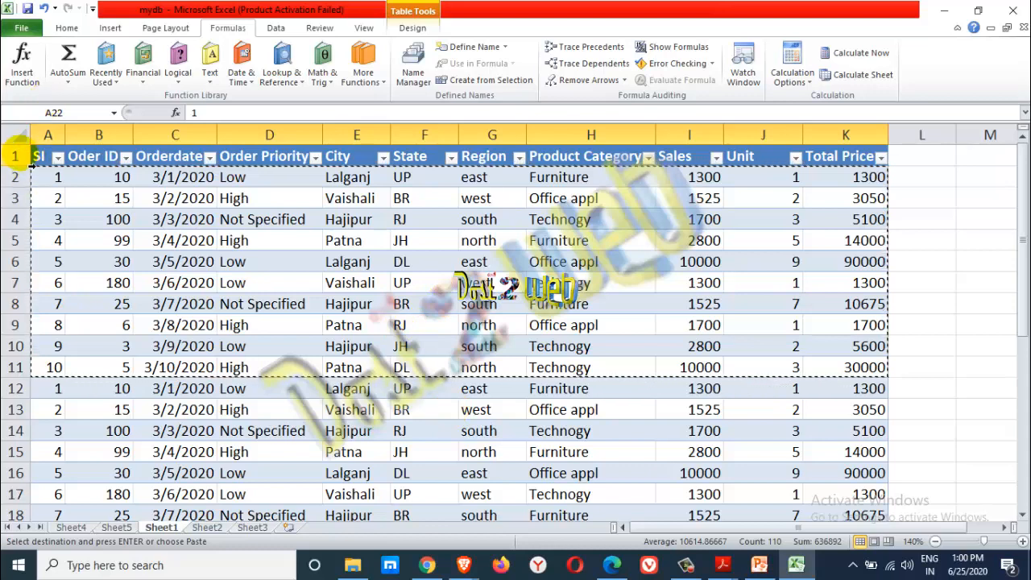
left_click(15, 156)
left_click(298, 225)
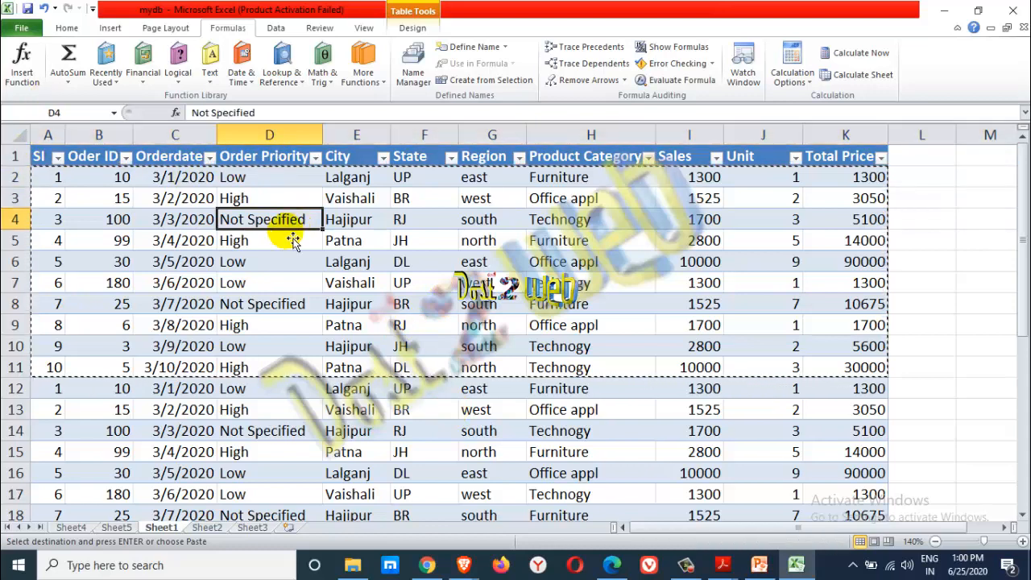
scroll(289, 240, "down", 1)
scroll(287, 242, "down", 1)
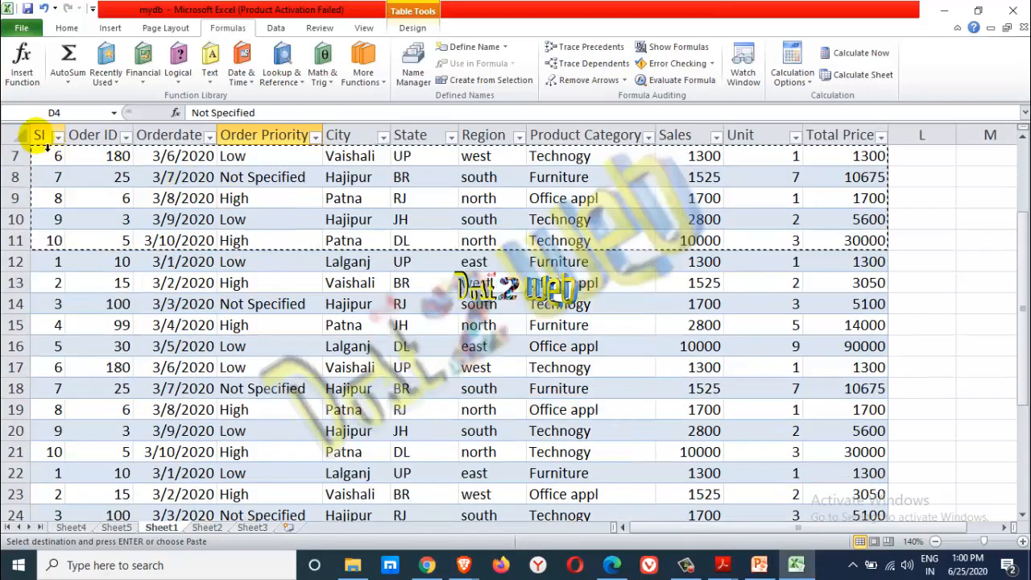
scroll(224, 201, "down", 4)
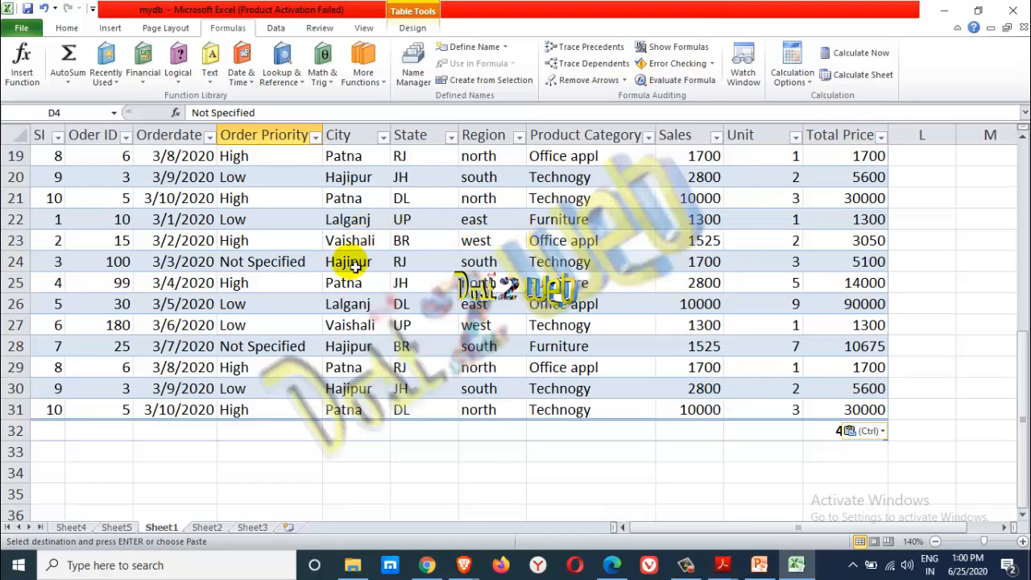
- Return to the header row of the Sales_Data table and look at the Freeze Panes options for the worksheet
left_click(15, 141)
left_click(234, 258)
scroll(240, 263, "up", 6)
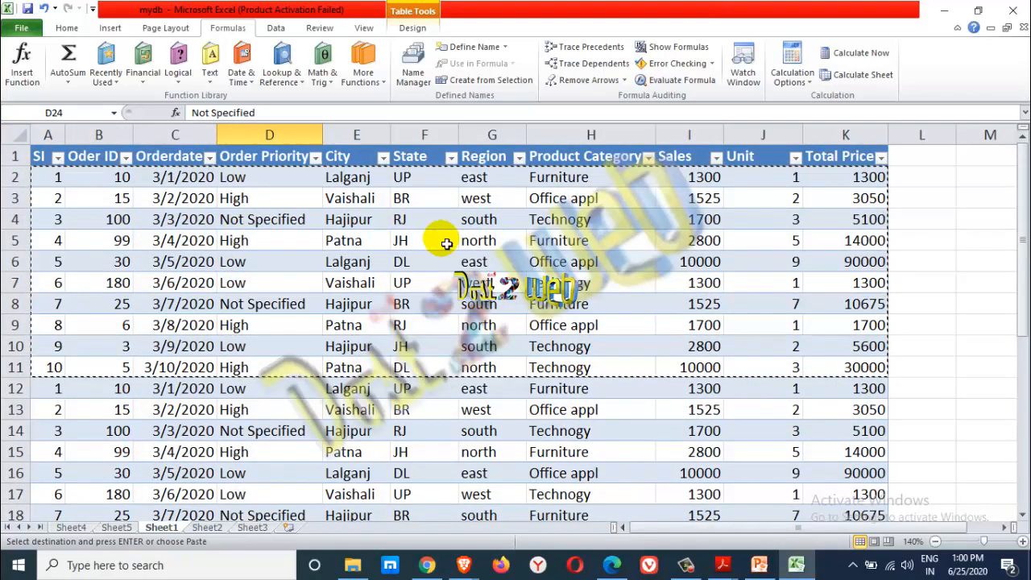
left_click(536, 242)
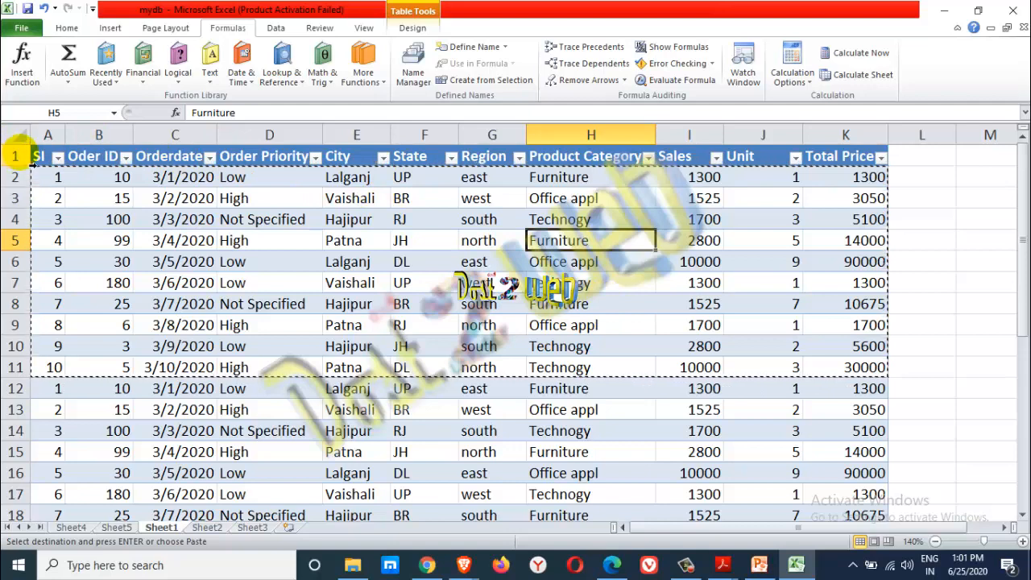
left_click(120, 31)
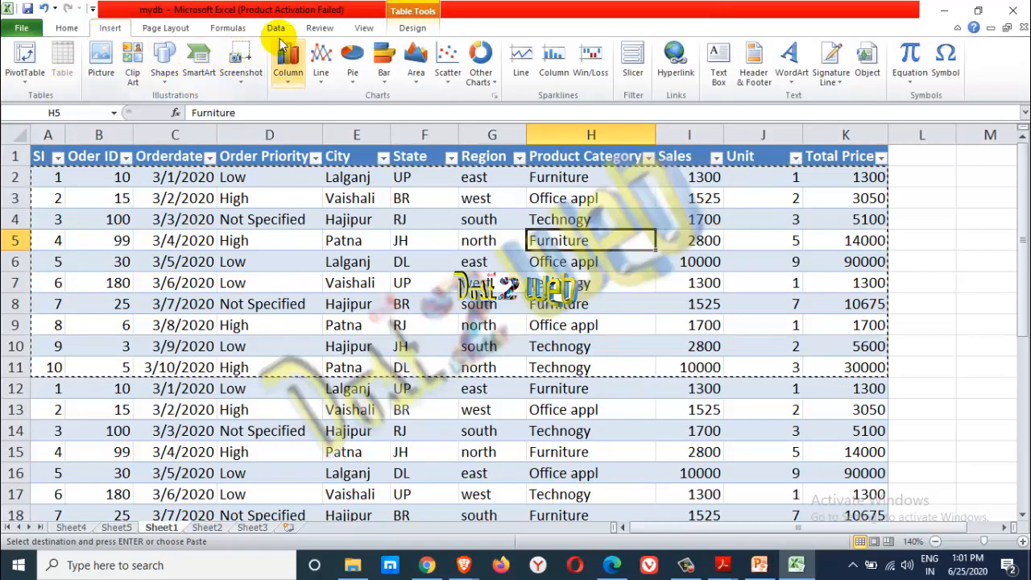
left_click(364, 29)
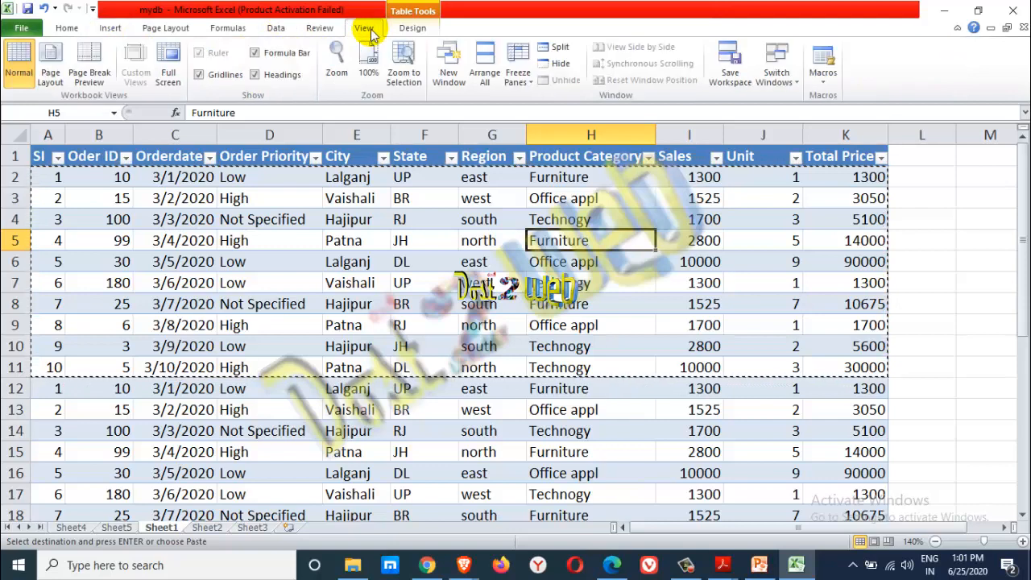
left_click(525, 80)
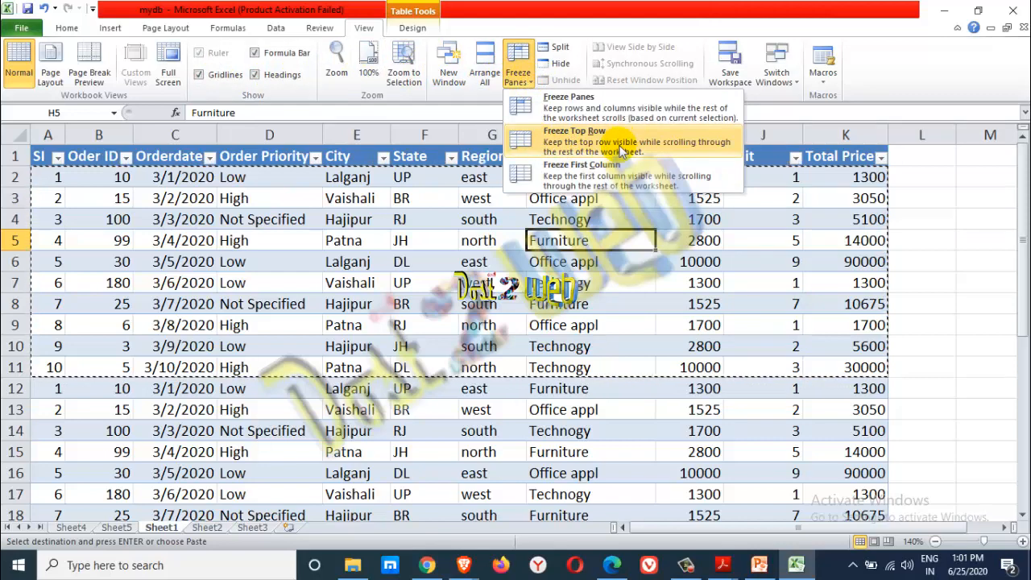
- Select header row 1, check how the column headings behave down the table, and look at the Freeze Top Row option again
left_click(14, 157)
left_click(12, 161)
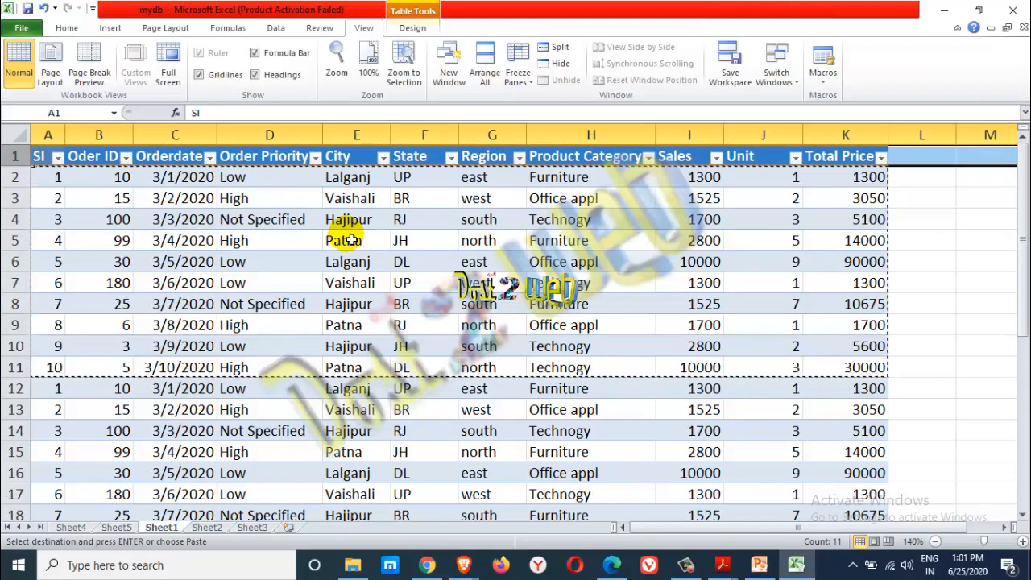
scroll(351, 240, "down", 11)
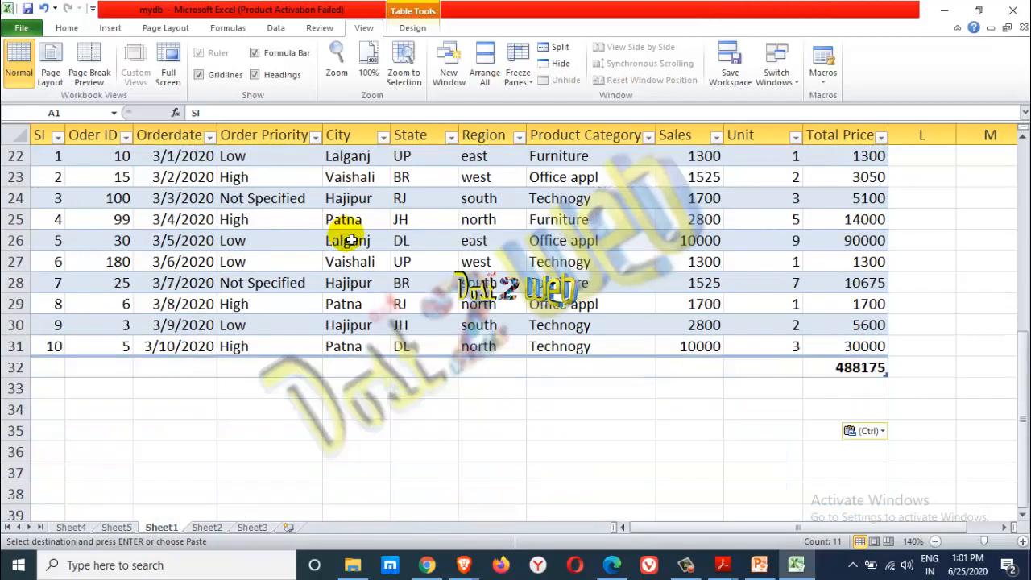
scroll(351, 239, "up", 8)
scroll(351, 239, "down", 7)
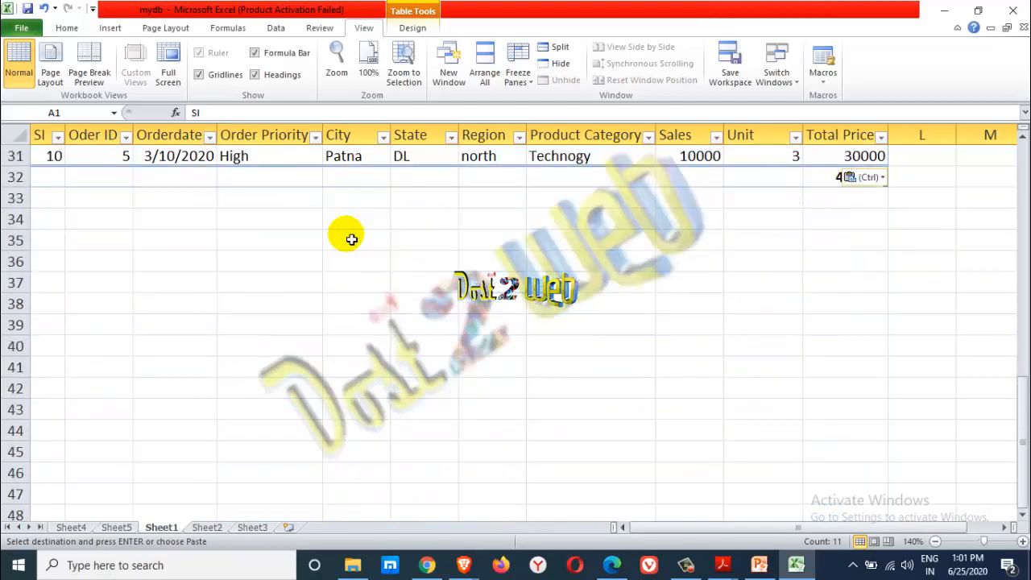
scroll(351, 239, "down", 1)
scroll(352, 240, "up", 4)
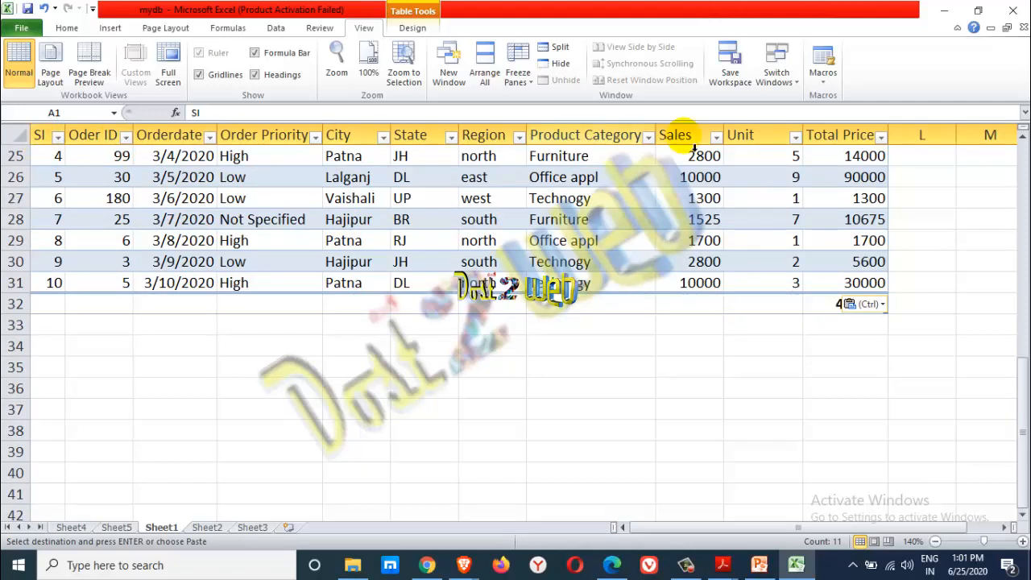
scroll(613, 234, "up", 8)
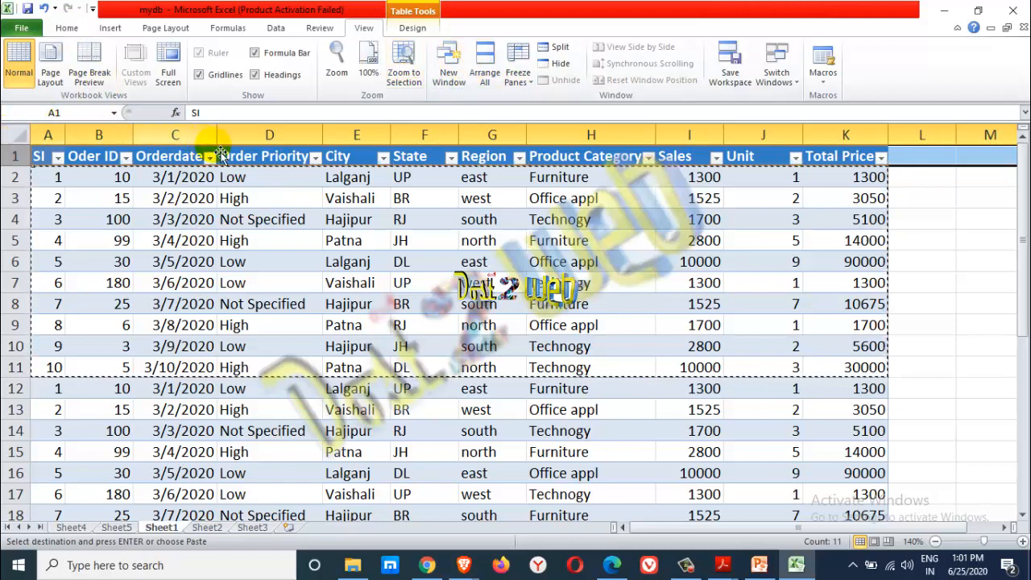
left_click(518, 69)
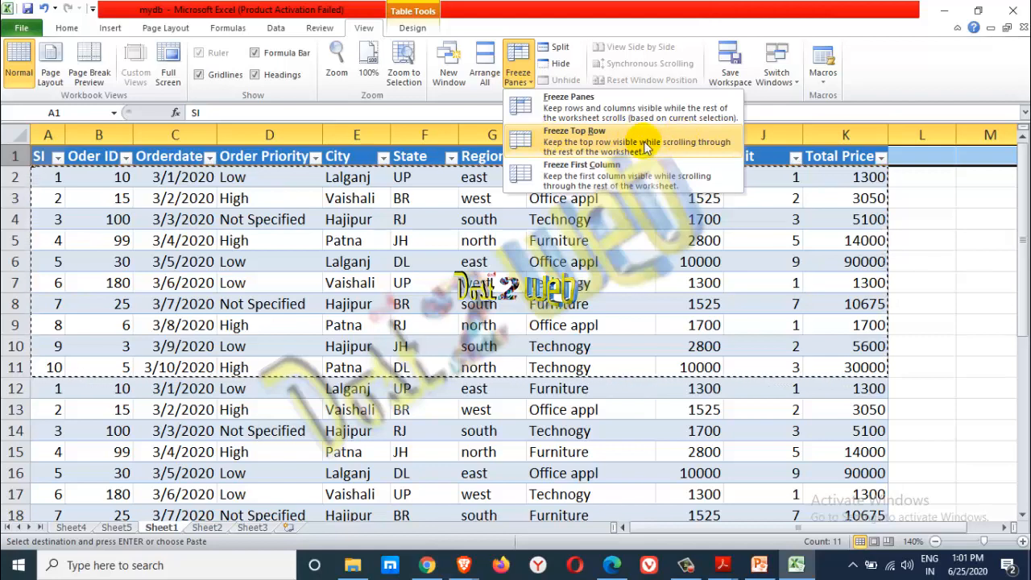
left_click(220, 253)
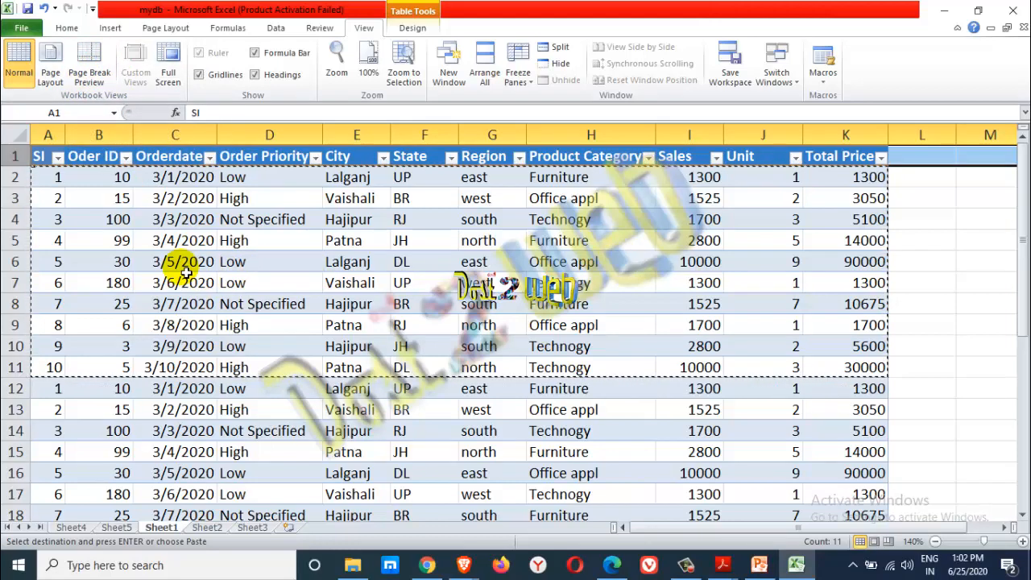
- Show Sheet1 in Page Break Preview, dismiss the welcome message and clear the pending copy selection
left_click(91, 64)
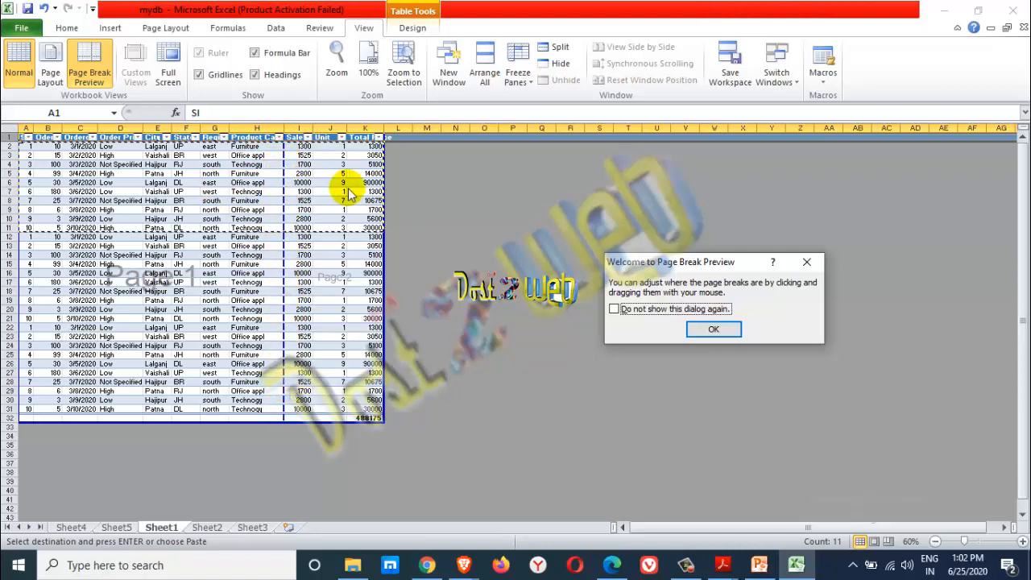
left_click(732, 333)
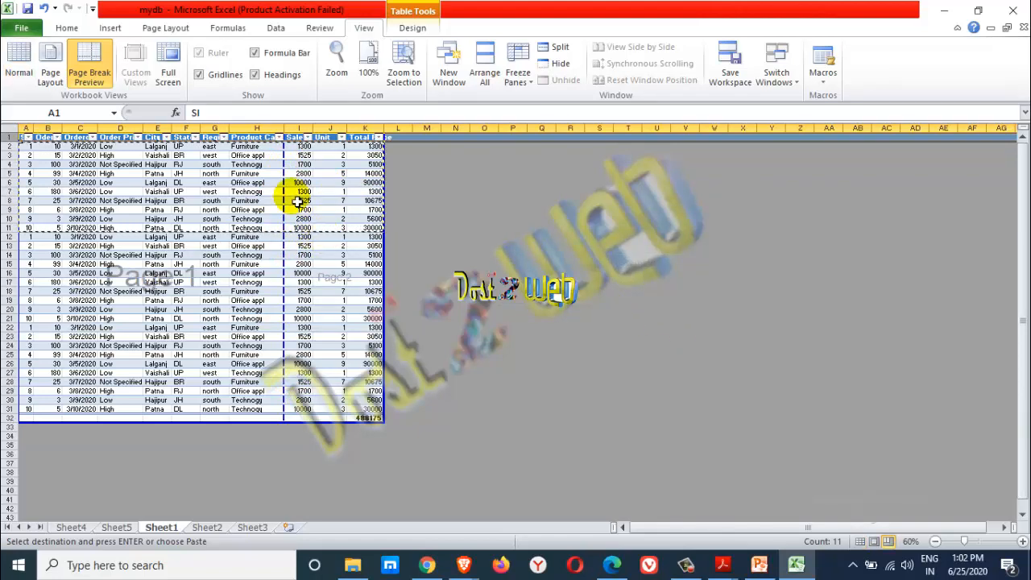
key("Escape")
- Try Landscape Orientation in the print preview, switch back to Portrait Orientation and leave the preview
key("ctrl+p")
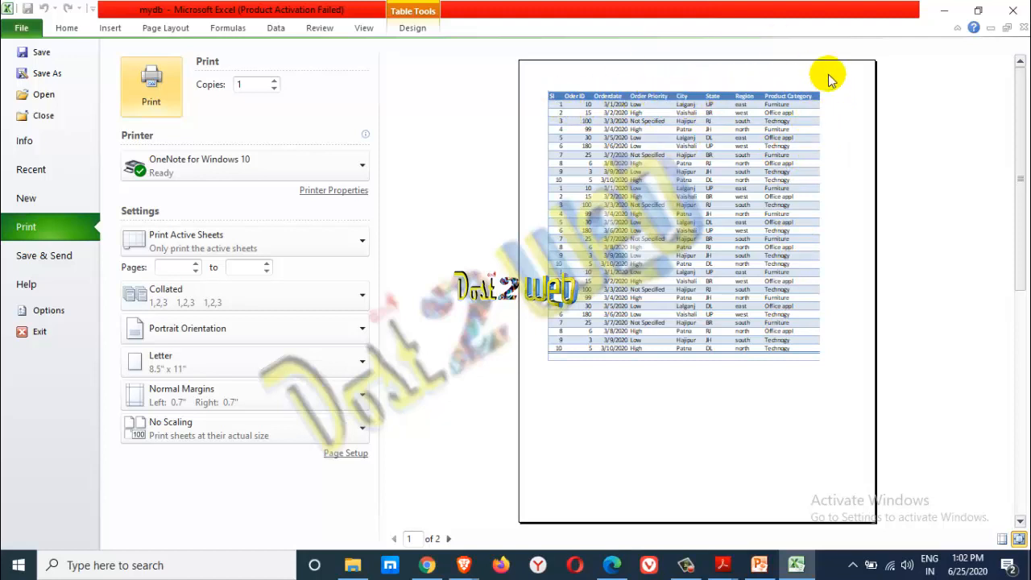
left_click(229, 325)
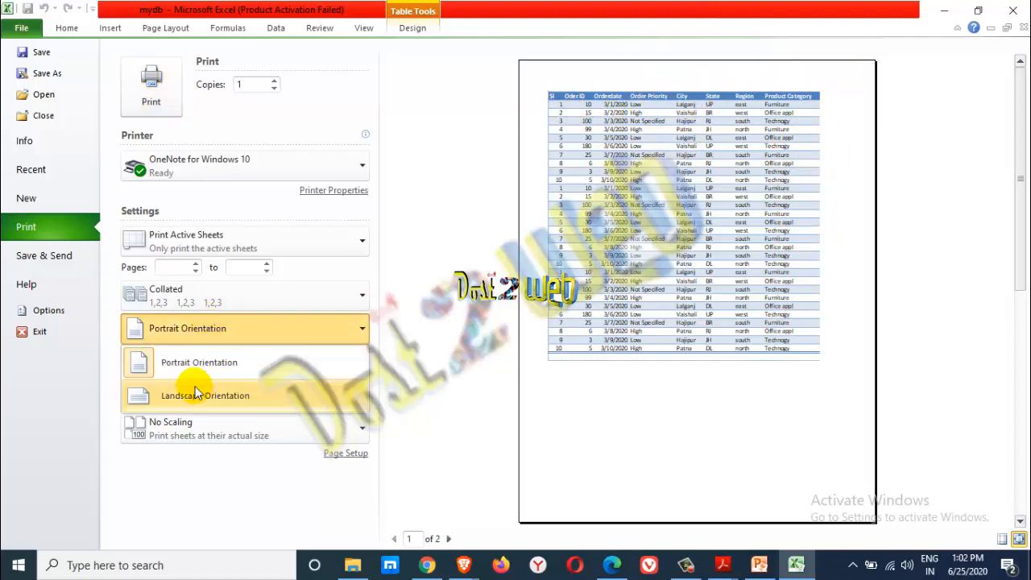
left_click(207, 396)
left_click(207, 333)
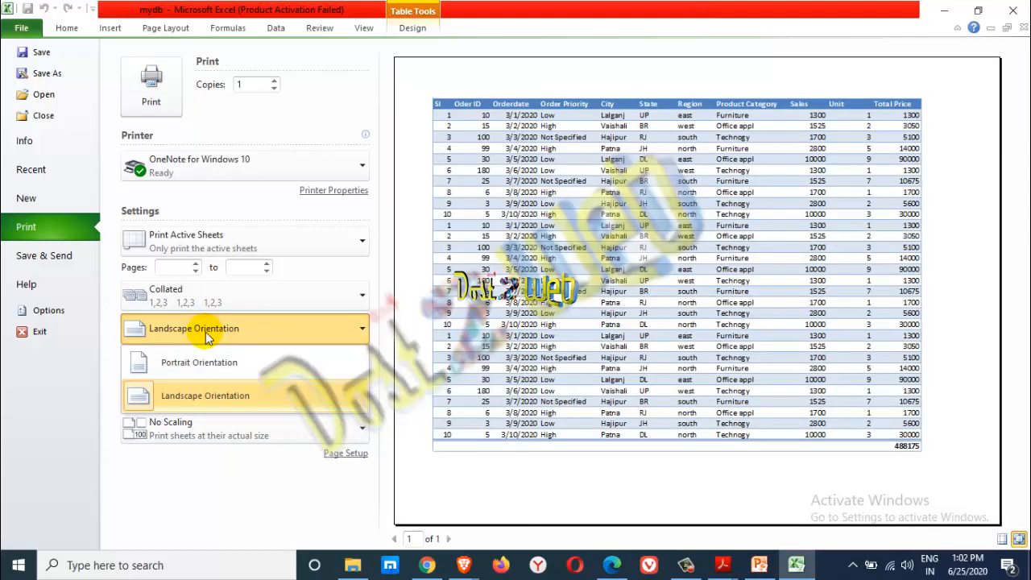
left_click(207, 338)
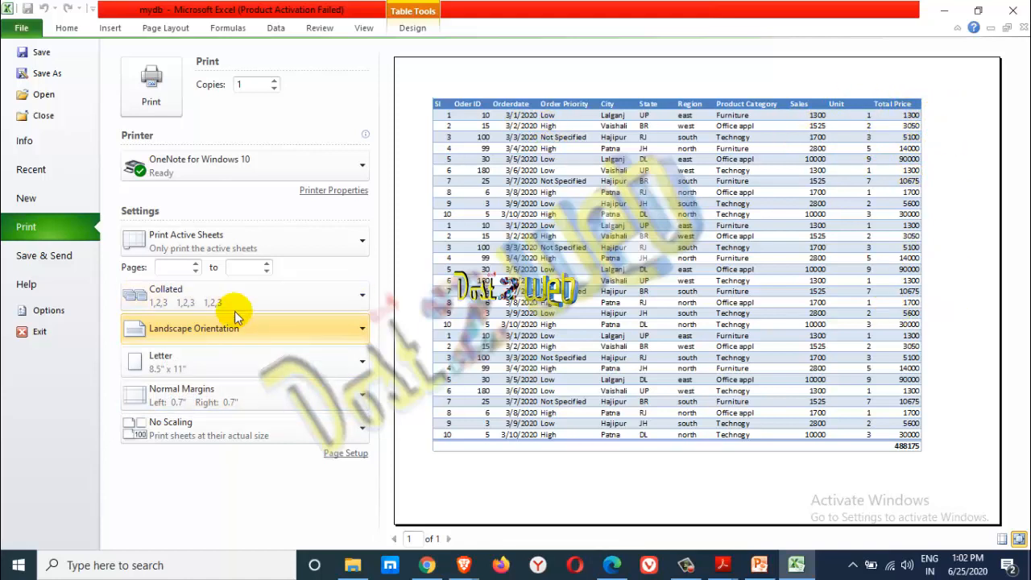
left_click(197, 328)
left_click(202, 376)
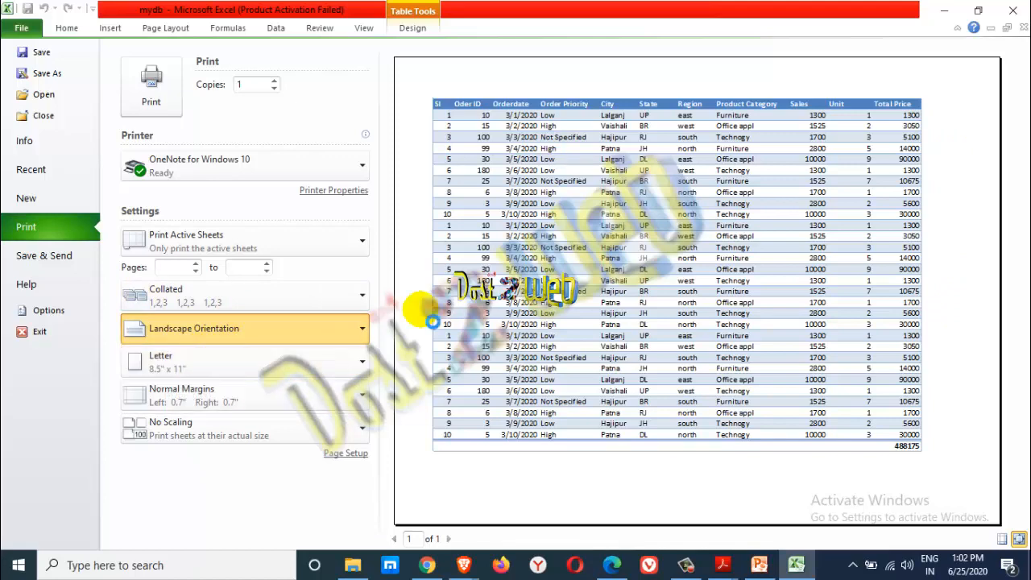
key("Escape")
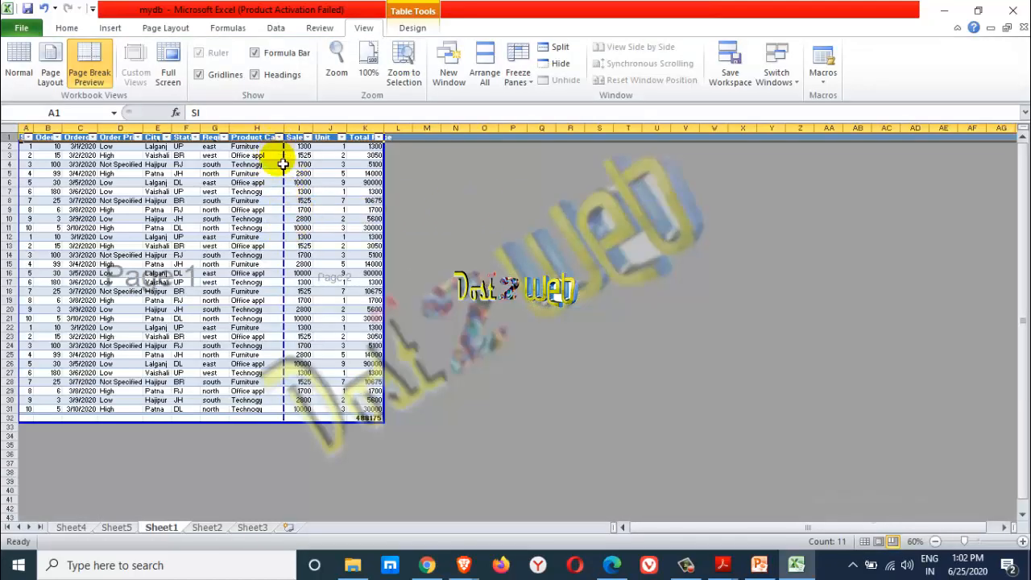
- Move the vertical page break from before the Sales column to beyond Total Price and check the sheet in the print preview
left_click_drag(291, 318, 393, 320)
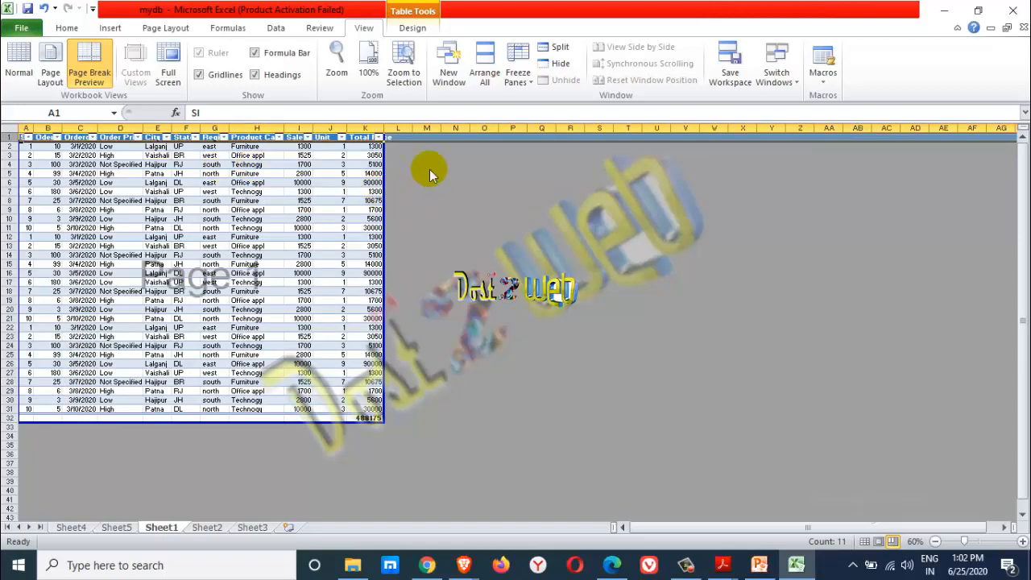
key("ctrl+p")
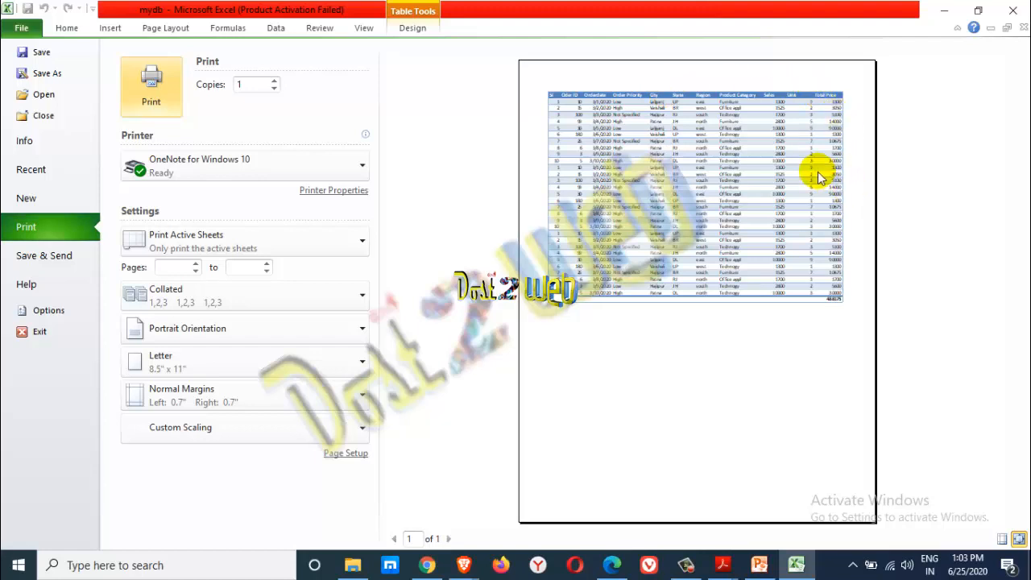
- Set the print orientation of Sheet1 to Landscape Orientation and return to the worksheet
left_click(197, 335)
left_click(195, 399)
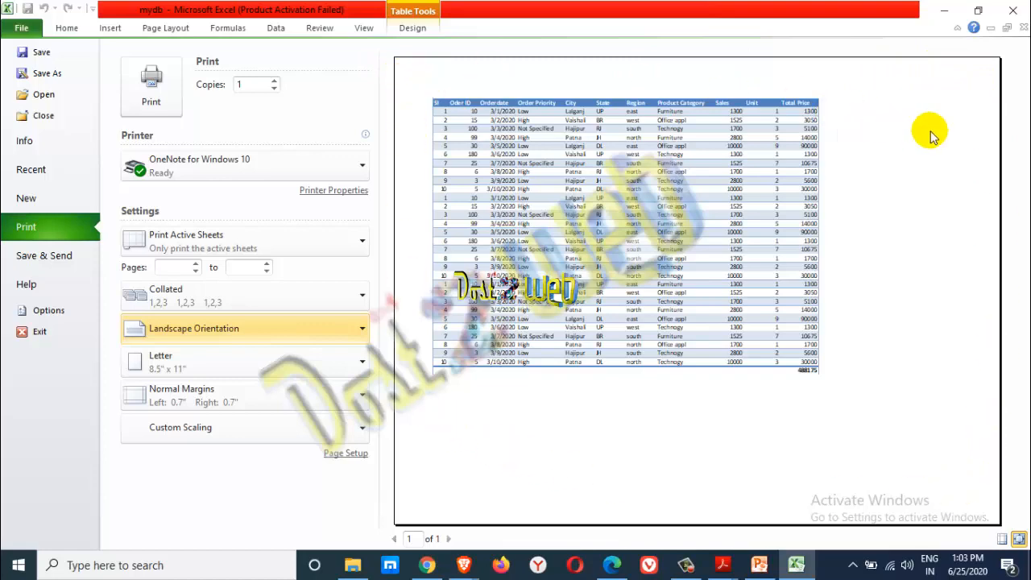
key("Escape")
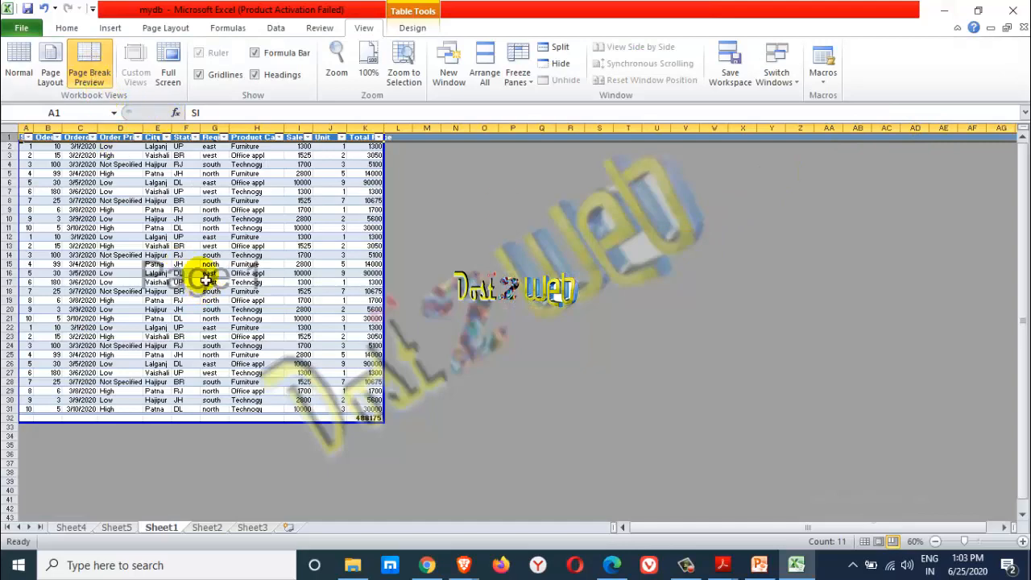
- Look through the Sales_Data table in Page Layout view and switch Sheet1 back to Normal view
left_click(54, 65)
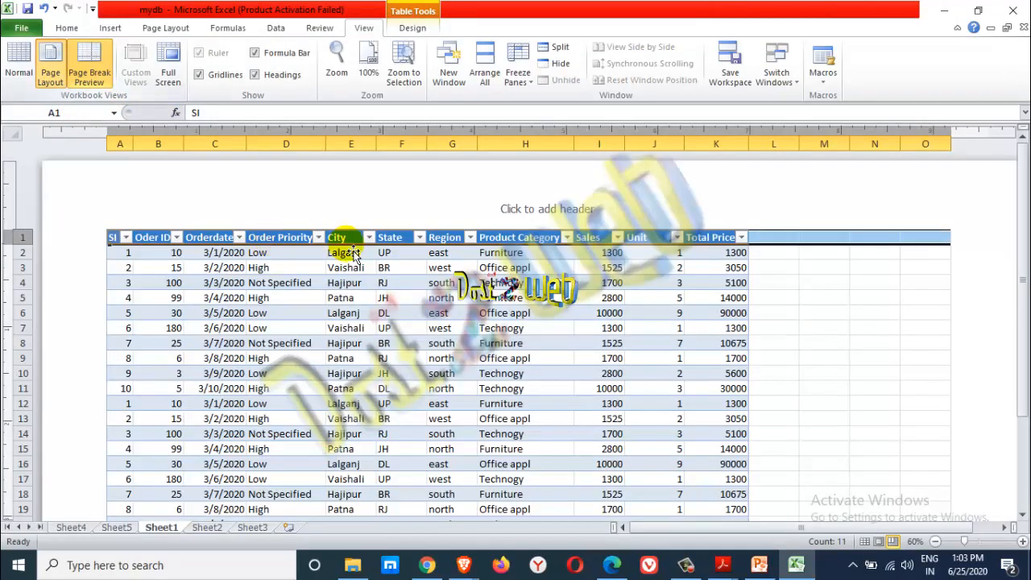
scroll(614, 296, "down", 3)
scroll(612, 295, "up", 3)
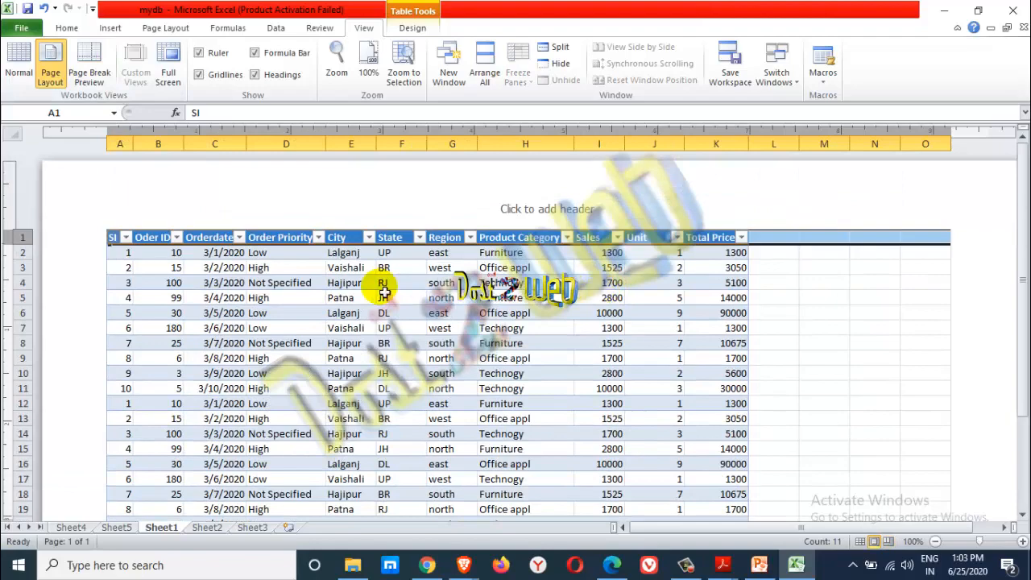
scroll(603, 304, "down", 2)
scroll(562, 308, "down", 4)
scroll(561, 308, "up", 4)
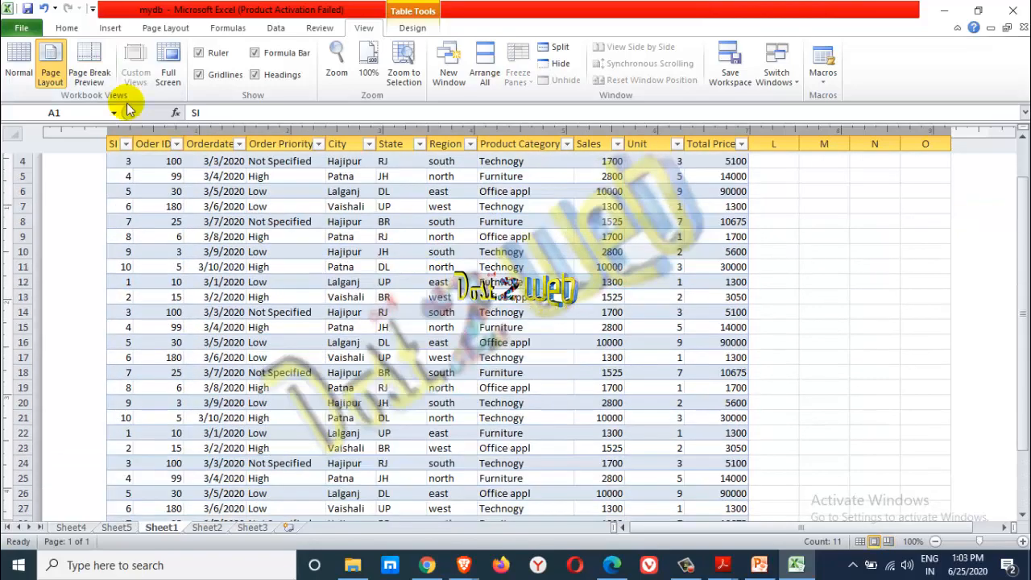
left_click(20, 61)
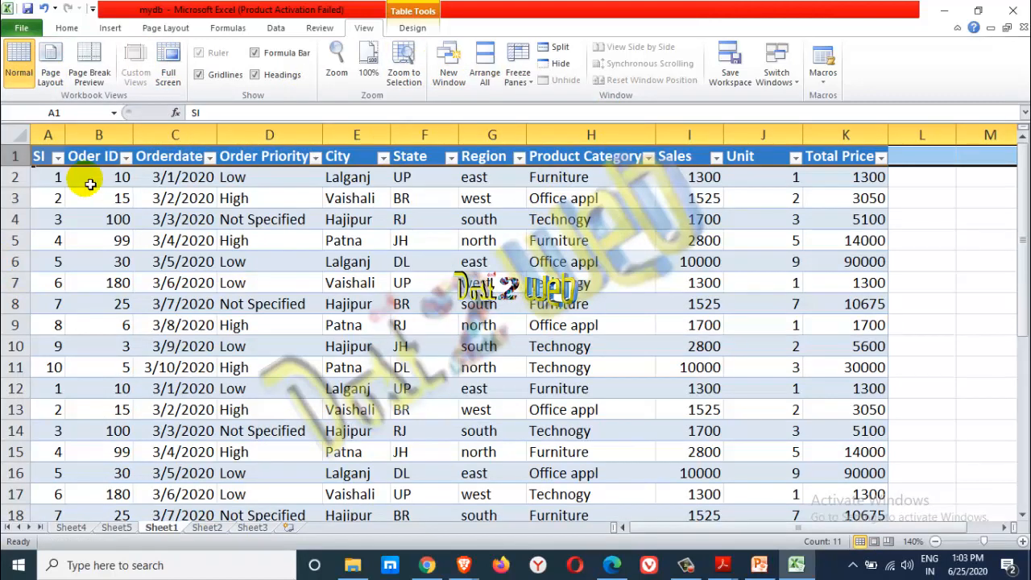
left_click(67, 26)
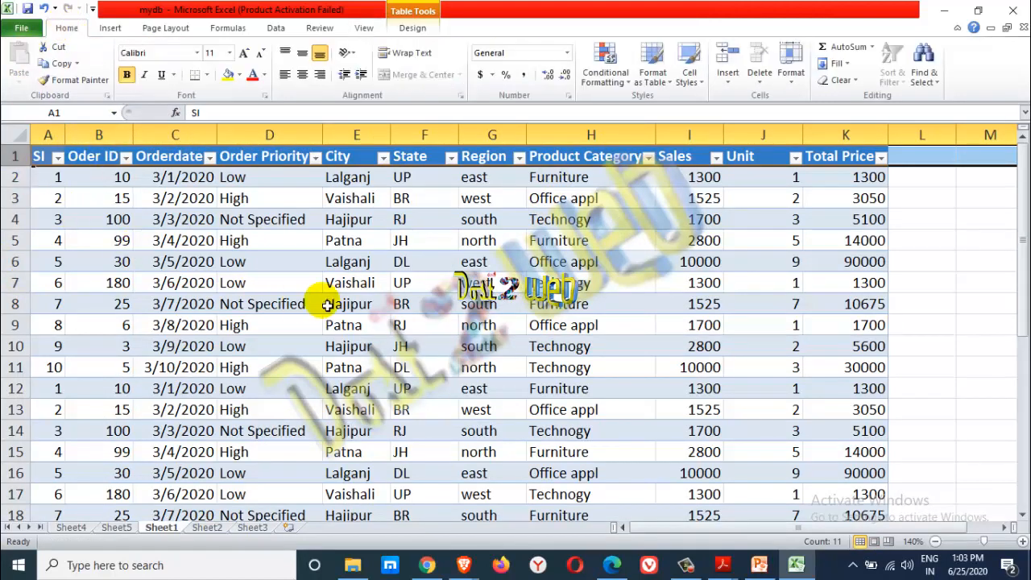